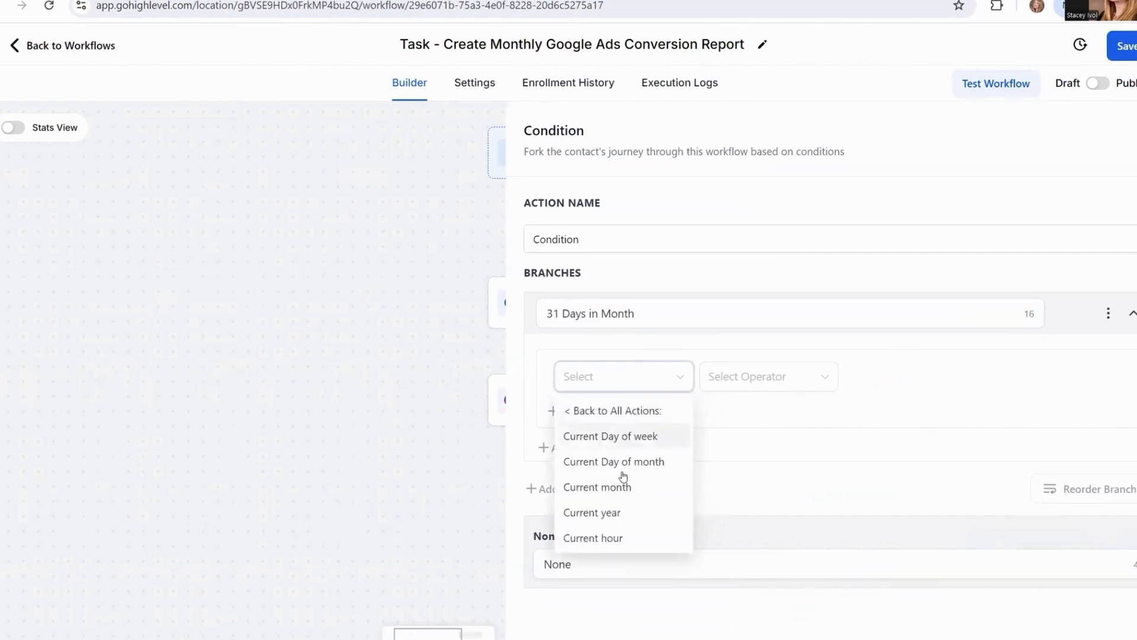
Add Current month conditions joined by OR, including July, August and October, to the 31 Days in Month branch
{"action": "left_click", "coordinate": [604, 487]}
{"action": "left_click", "coordinate": [637, 601]}
{"action": "left_click", "coordinate": [888, 542]}
{"action": "left_click", "coordinate": [841, 499]}
{"action": "left_click", "coordinate": [618, 543]}
{"action": "left_click", "coordinate": [616, 459]}
{"action": "left_click", "coordinate": [915, 437]}
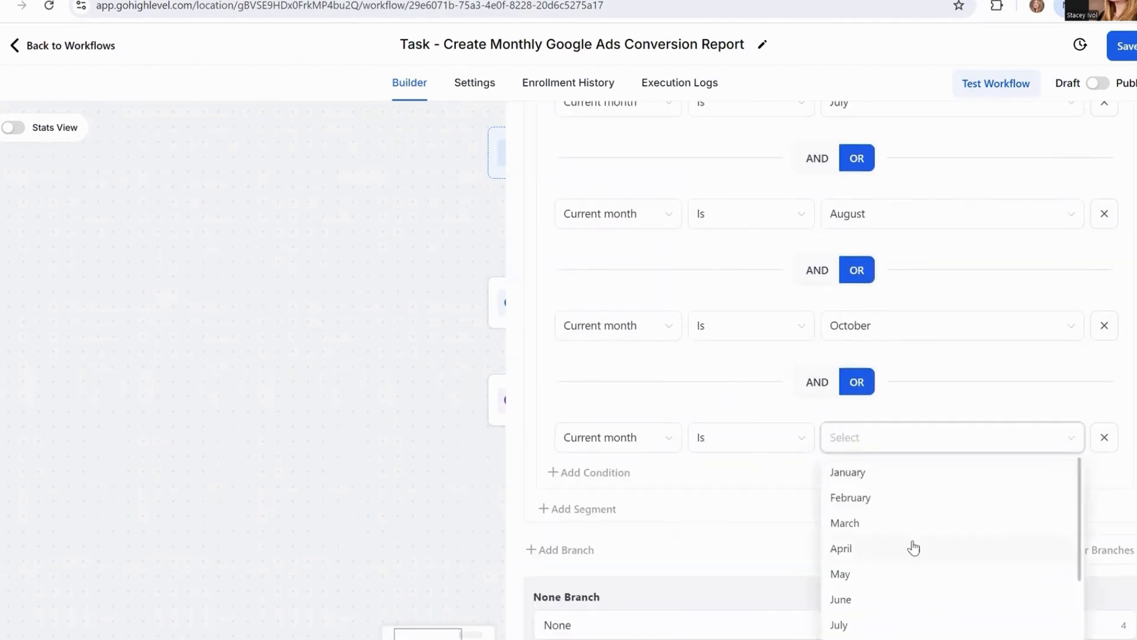
Name the second condition branch "30 Days in Month" and define its Current month conditions
{"action": "type", "text": "30 Days in Month"}
{"action": "left_click", "coordinate": [612, 431]}
{"action": "left_click", "coordinate": [588, 491]}
{"action": "left_click", "coordinate": [866, 545]}
{"action": "left_click", "coordinate": [841, 475]}
{"action": "left_click", "coordinate": [733, 547]}
{"action": "left_click", "coordinate": [711, 353]}
{"action": "left_click", "coordinate": [1122, 368]}
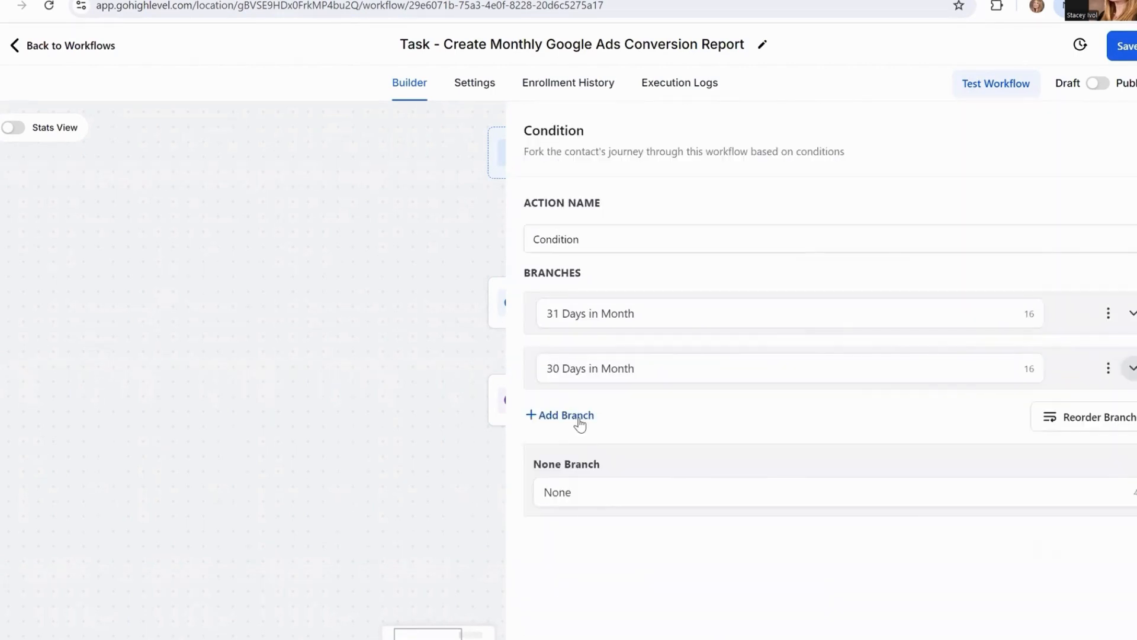
Add a condition branch named "29 Days in Feb" and define its date conditions
{"action": "left_click", "coordinate": [578, 416]}
{"action": "left_click", "coordinate": [760, 486]}
{"action": "left_click", "coordinate": [868, 488]}
{"action": "left_click", "coordinate": [589, 521]}
{"action": "left_click", "coordinate": [865, 512]}
{"action": "scroll", "coordinate": [942, 455], "scroll_direction": "down", "scroll_amount": 2}
{"action": "type", "text": "29 Days in Feb"}
Add a condition branch named "28 Days in February" with its date condition and save the workflow
{"action": "left_click", "coordinate": [563, 471]}
{"action": "left_click", "coordinate": [619, 540]}
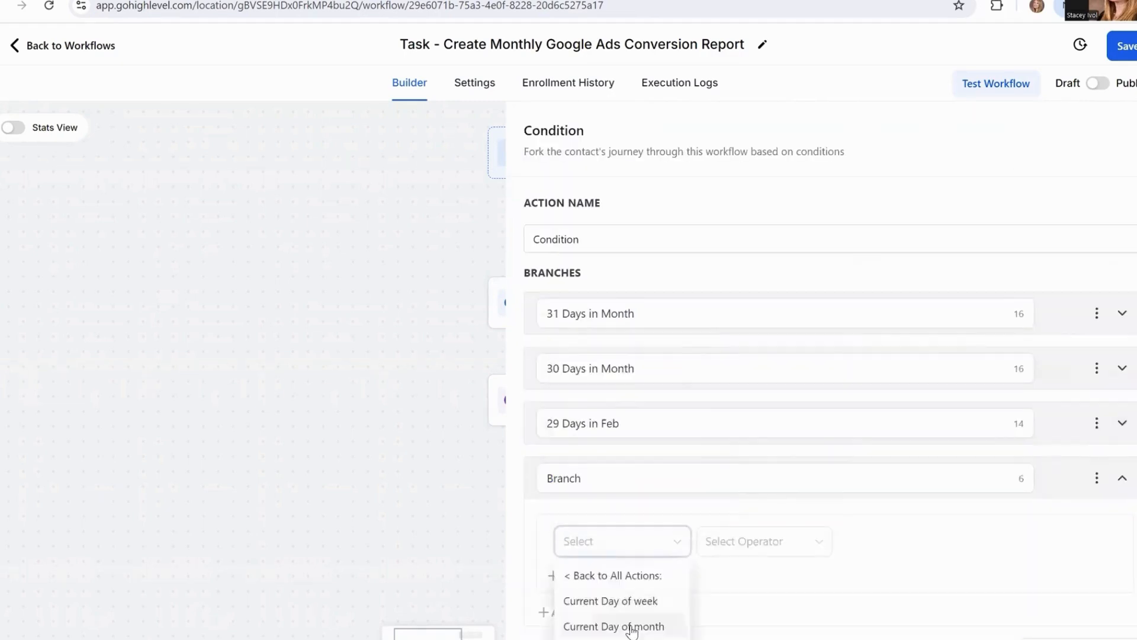
{"action": "left_click", "coordinate": [894, 553]}
{"action": "left_click", "coordinate": [841, 449]}
{"action": "type", "text": "28 Days in February"}
{"action": "left_click", "coordinate": [1130, 477]}
{"action": "left_click", "coordinate": [1124, 45]}
Add a Wait step under each of the 31-day, 30-day, 29-day and 28-day branches and save the workflow
{"action": "scroll", "coordinate": [218, 406], "scroll_direction": "down", "scroll_amount": 1}
{"action": "left_click", "coordinate": [188, 516]}
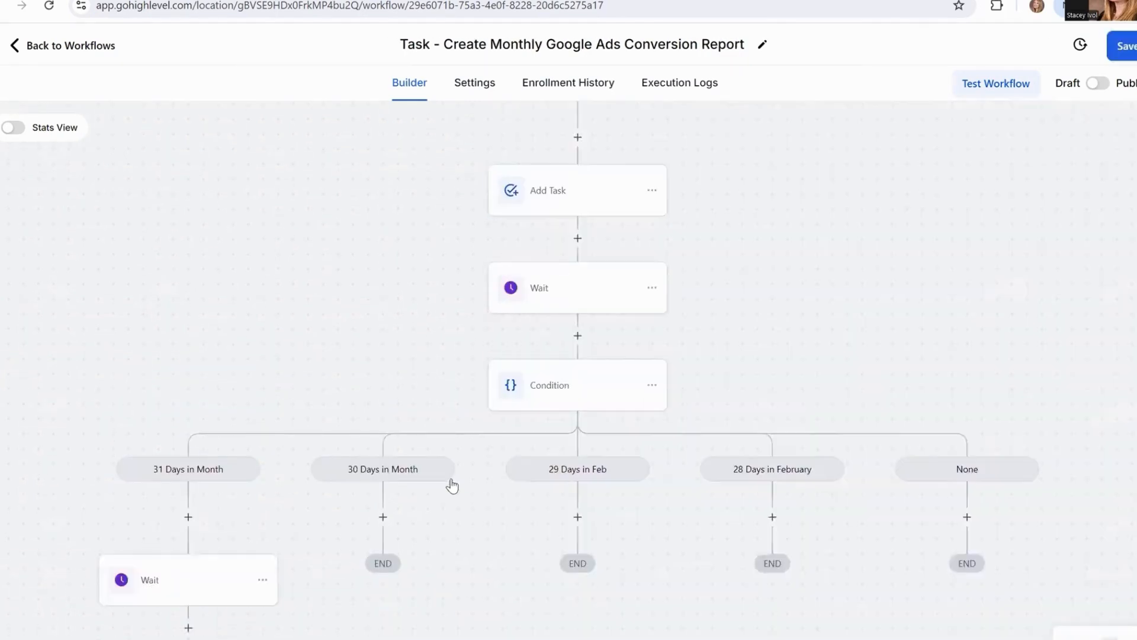
{"action": "scroll", "coordinate": [452, 485], "scroll_direction": "down", "scroll_amount": 2}
{"action": "left_click", "coordinate": [384, 405]}
{"action": "left_click", "coordinate": [577, 405]}
{"action": "left_click", "coordinate": [772, 405]}
{"action": "left_click", "coordinate": [1123, 45]}
Add Go To steps after the branch Wait steps, looping back to the Add Task step
{"action": "left_click", "coordinate": [188, 515]}
{"action": "left_click", "coordinate": [563, 159]}
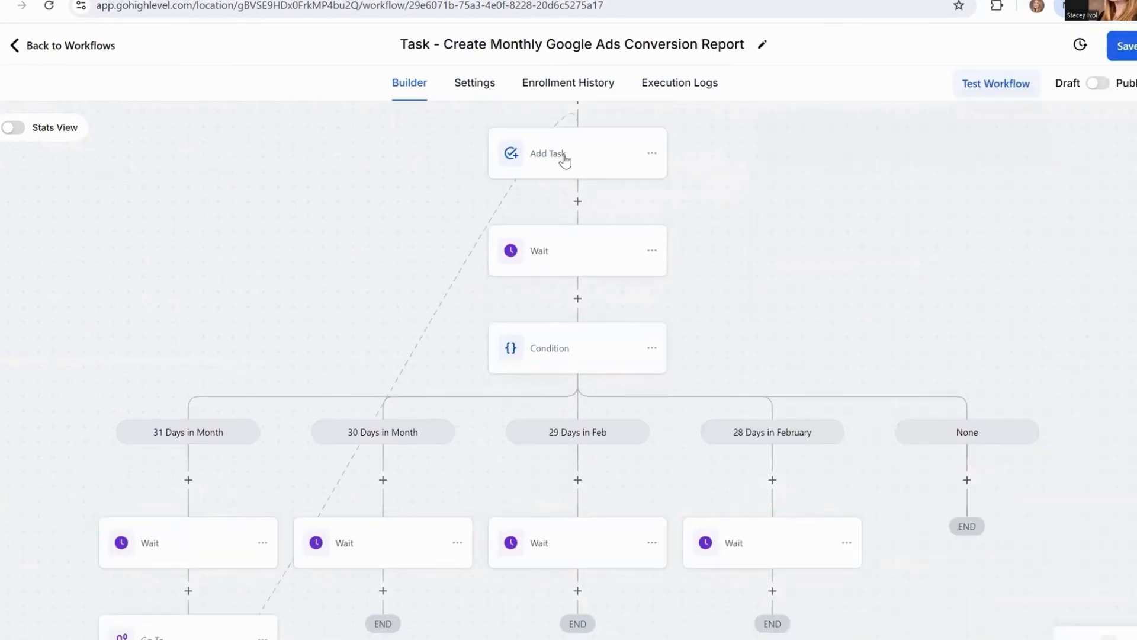
{"action": "left_click", "coordinate": [383, 591]}
{"action": "left_click", "coordinate": [577, 590]}
{"action": "left_click", "coordinate": [772, 590]}
{"action": "type", "text": "go to"}
{"action": "left_click", "coordinate": [812, 266]}
Set up a Contact Tag trigger filtered by the tag "task-monthly-google-conv-report"
{"action": "scroll", "coordinate": [514, 270], "scroll_direction": "up", "scroll_amount": 4}
{"action": "left_click", "coordinate": [513, 270]}
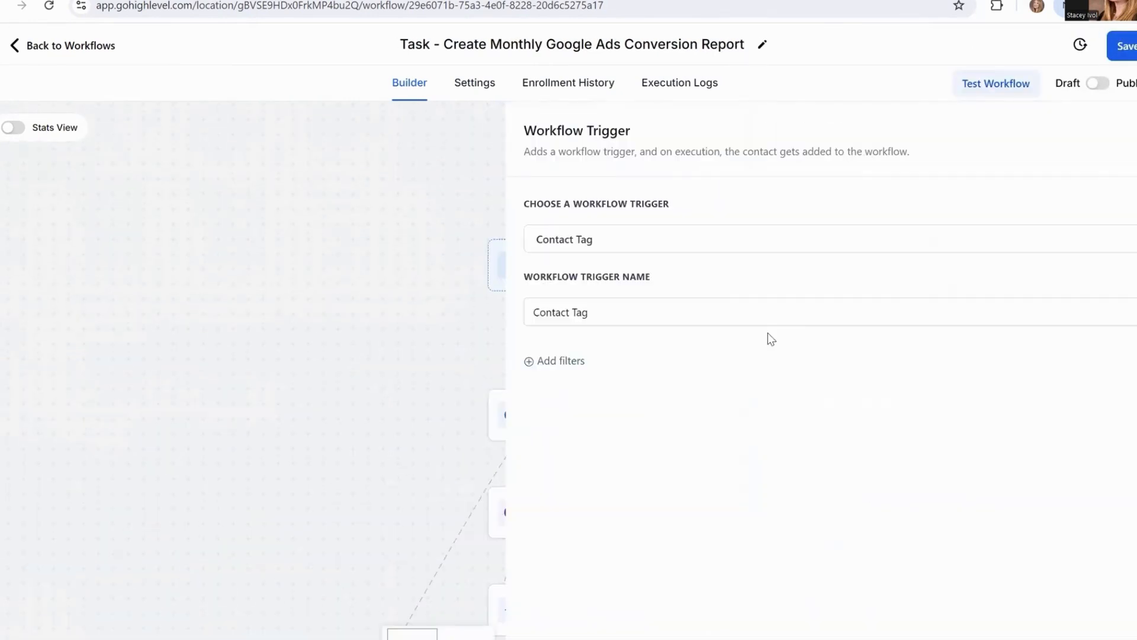
{"action": "left_click", "coordinate": [553, 360]}
{"action": "left_click", "coordinate": [924, 379]}
{"action": "type", "text": "task-monthly-google-conv-report"}
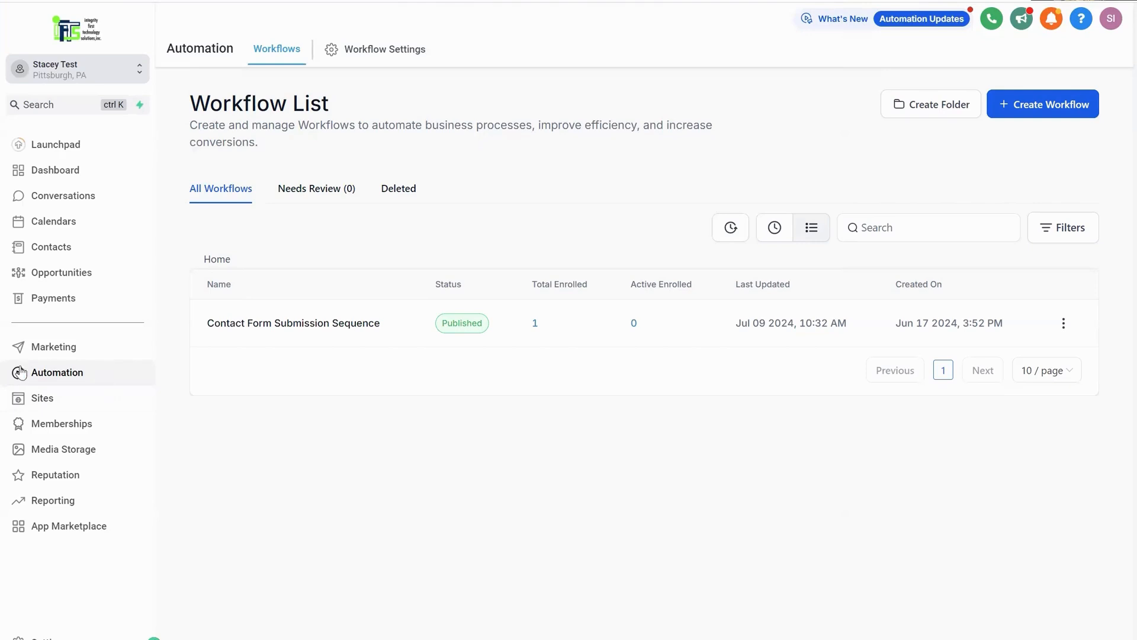
Create a workflow from scratch and save it under the name "Task - Create Monthly Google Ads Conversion Report"
{"action": "left_click", "coordinate": [1001, 108]}
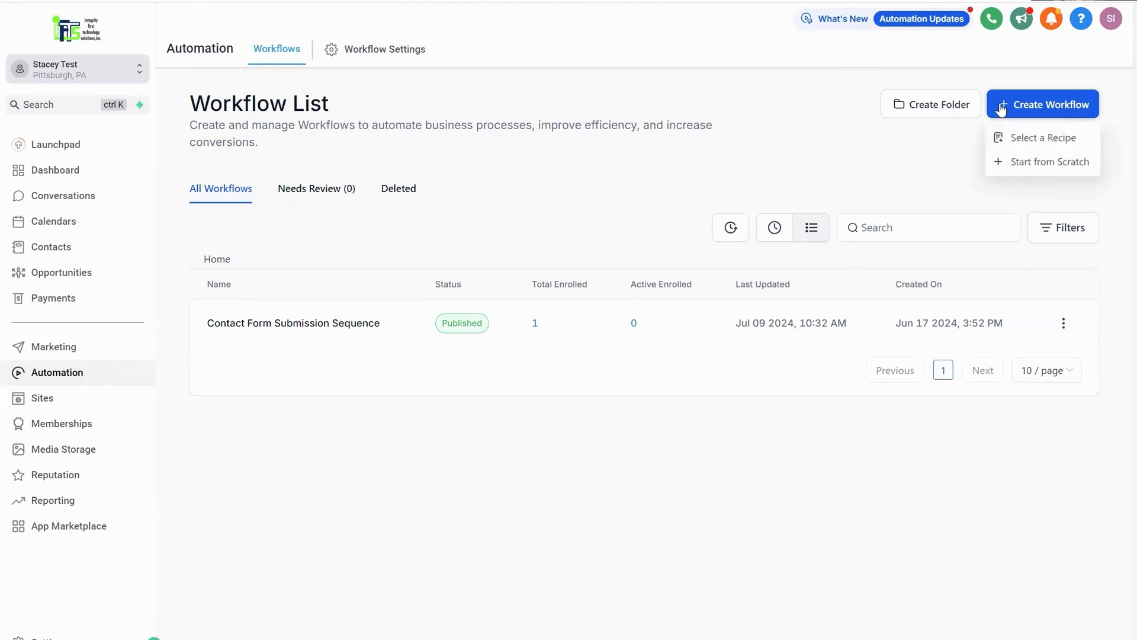
{"action": "left_click", "coordinate": [1021, 161]}
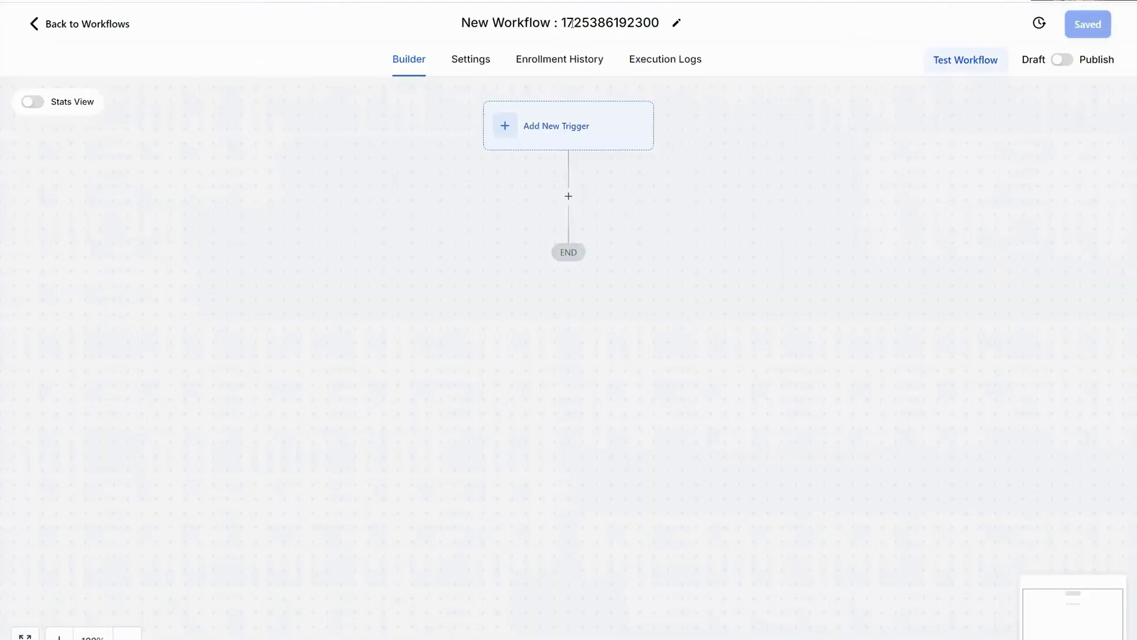
{"action": "left_click", "coordinate": [572, 24]}
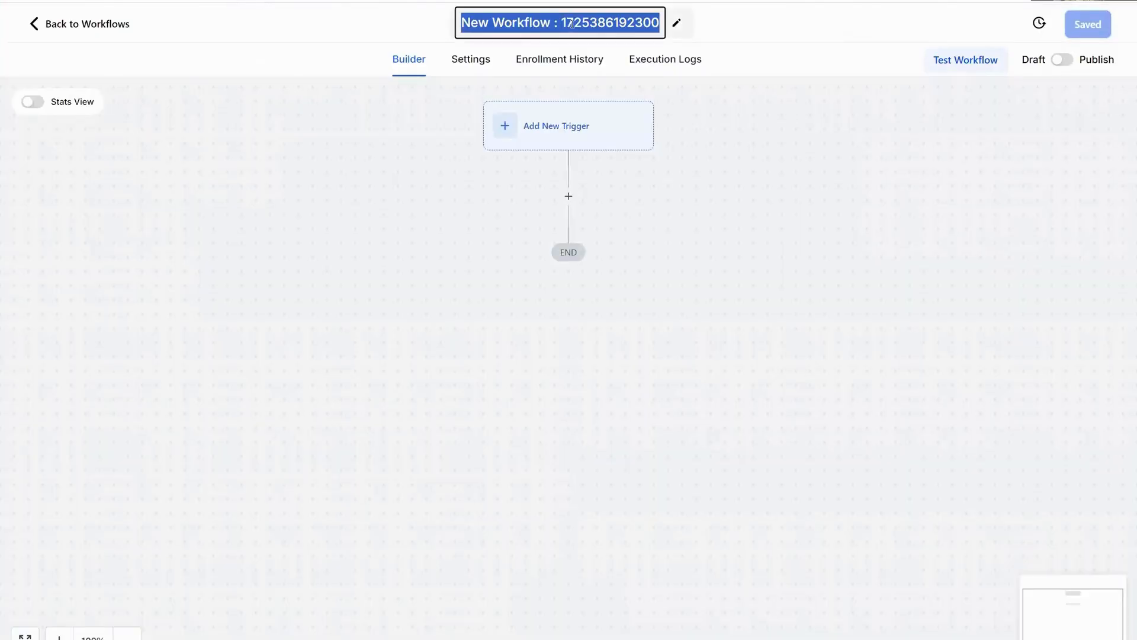
{"action": "type", "text": "Task - Cre"}
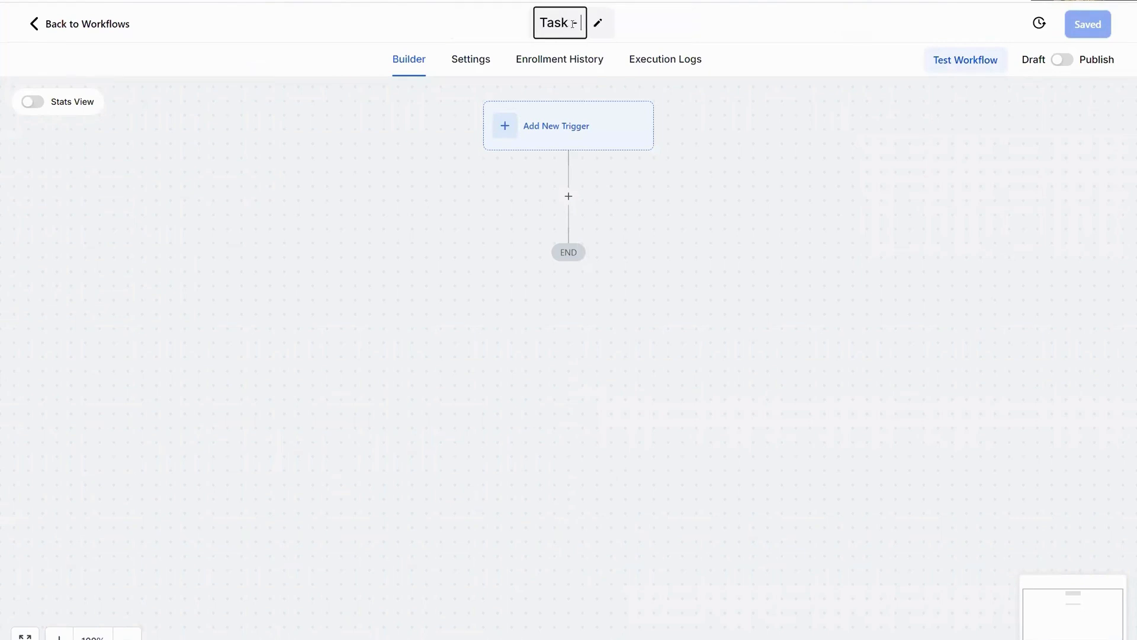
{"action": "type", "text": "ate Month"}
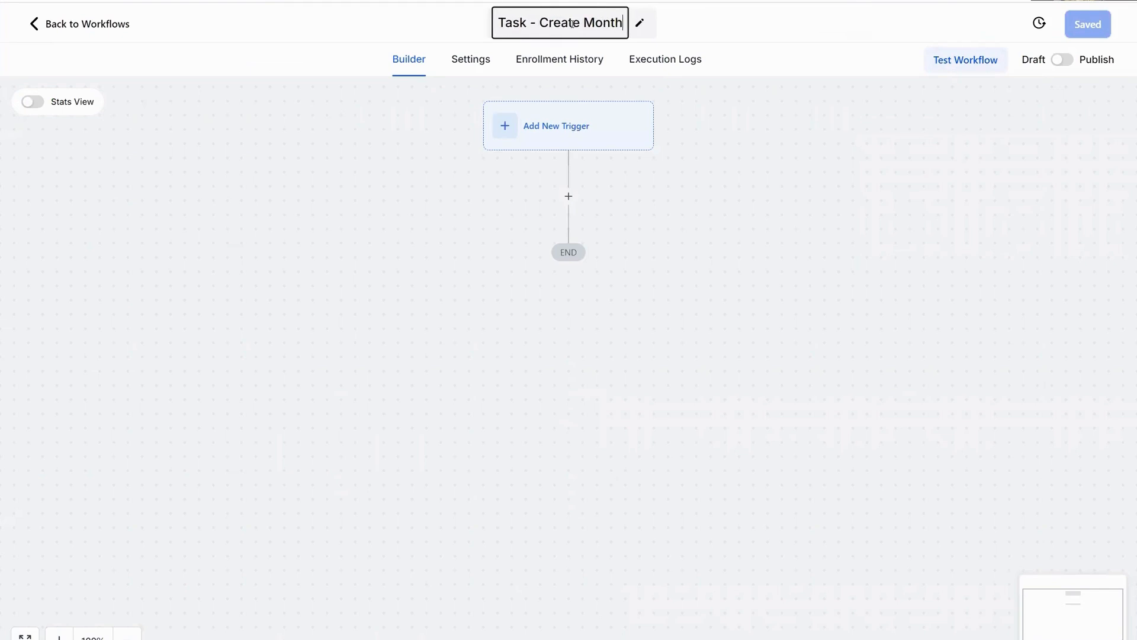
{"action": "type", "text": "ly Google "}
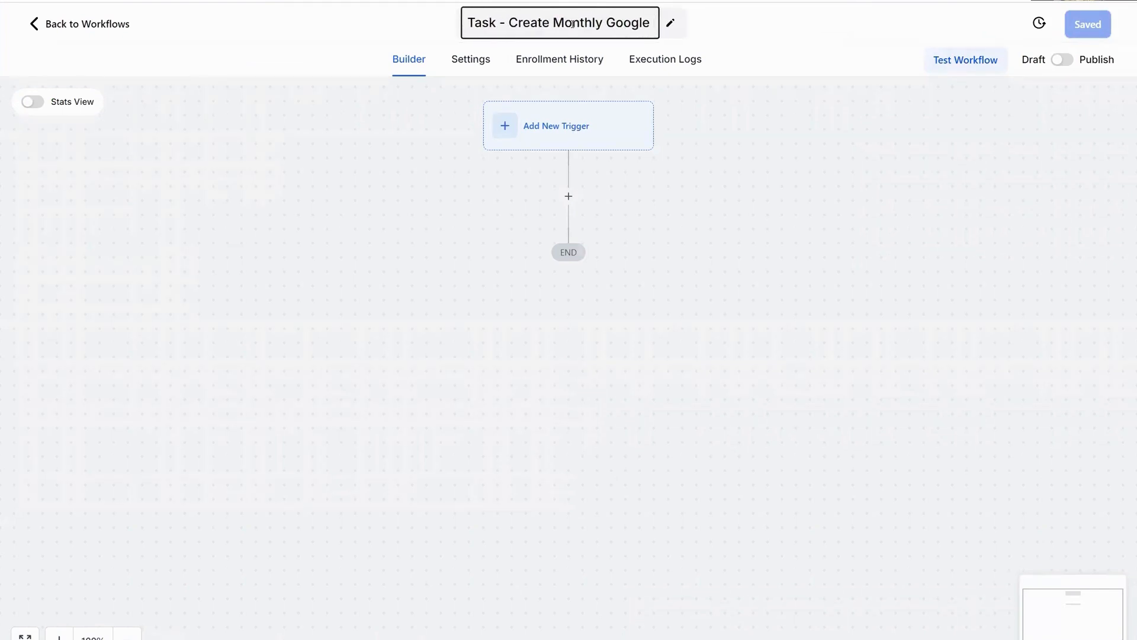
{"action": "type", "text": "Ads Conv"}
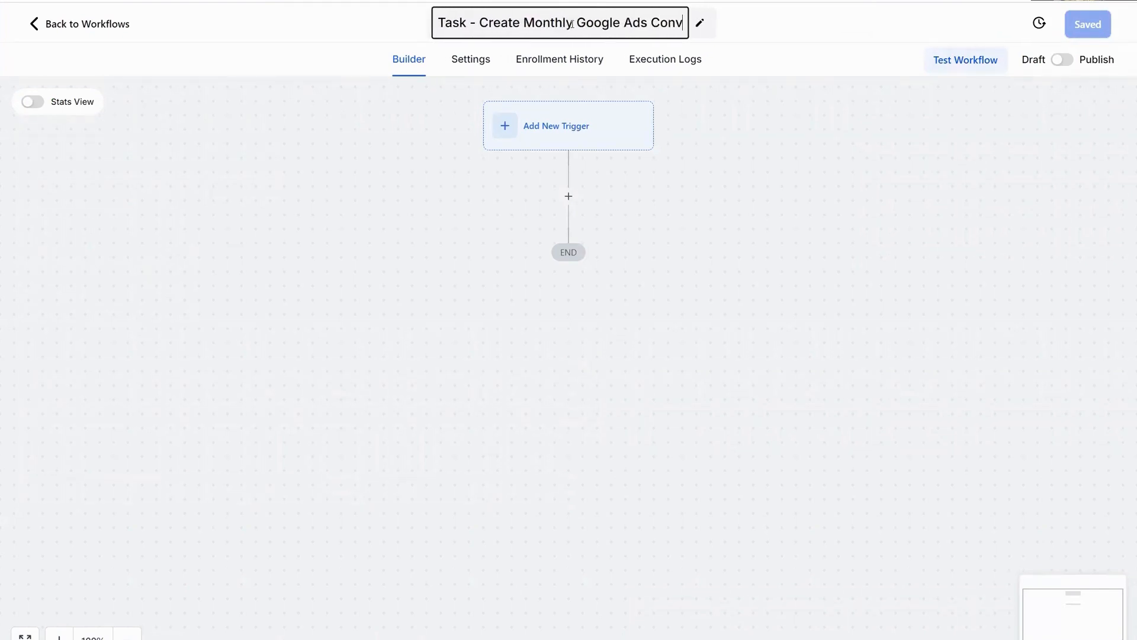
{"action": "type", "text": "ersion Report"}
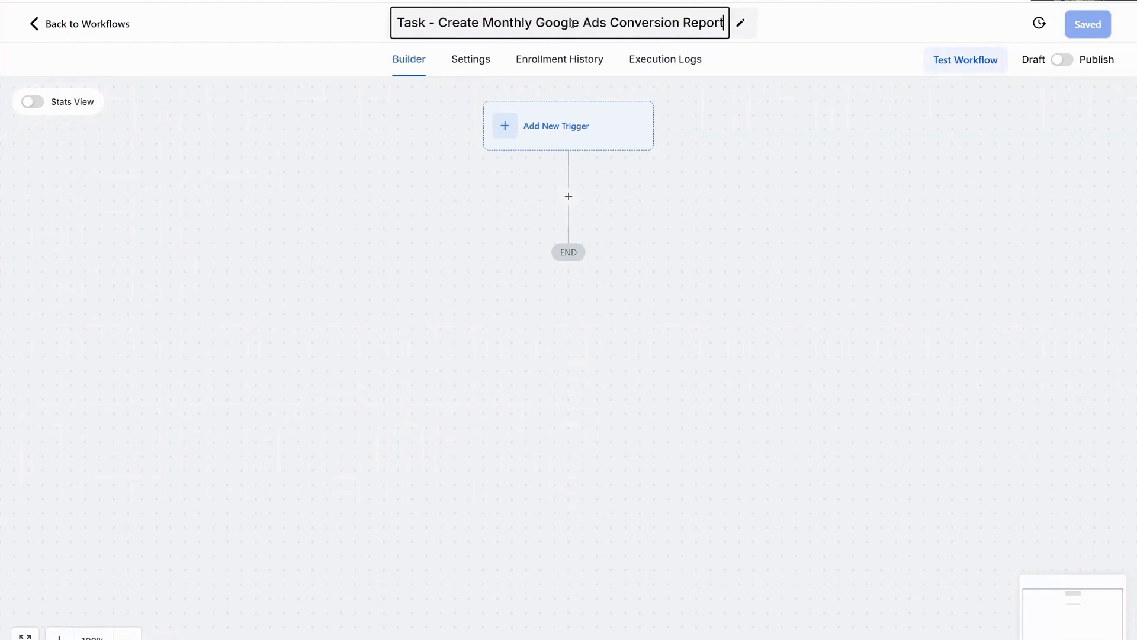
{"action": "left_click", "coordinate": [808, 46]}
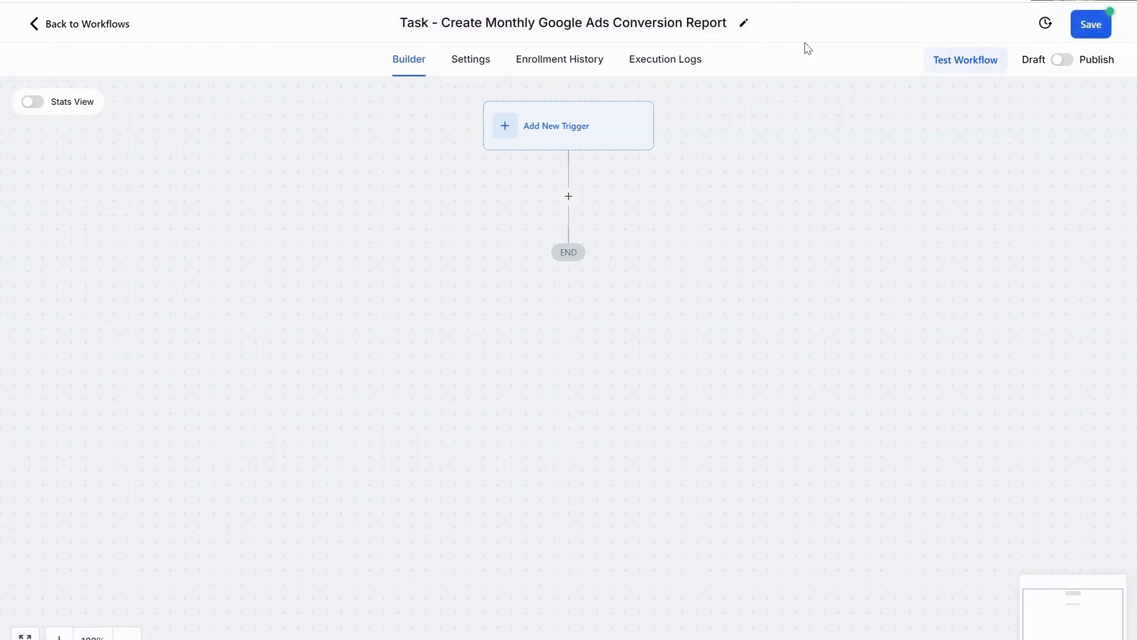
{"action": "left_click", "coordinate": [1085, 23]}
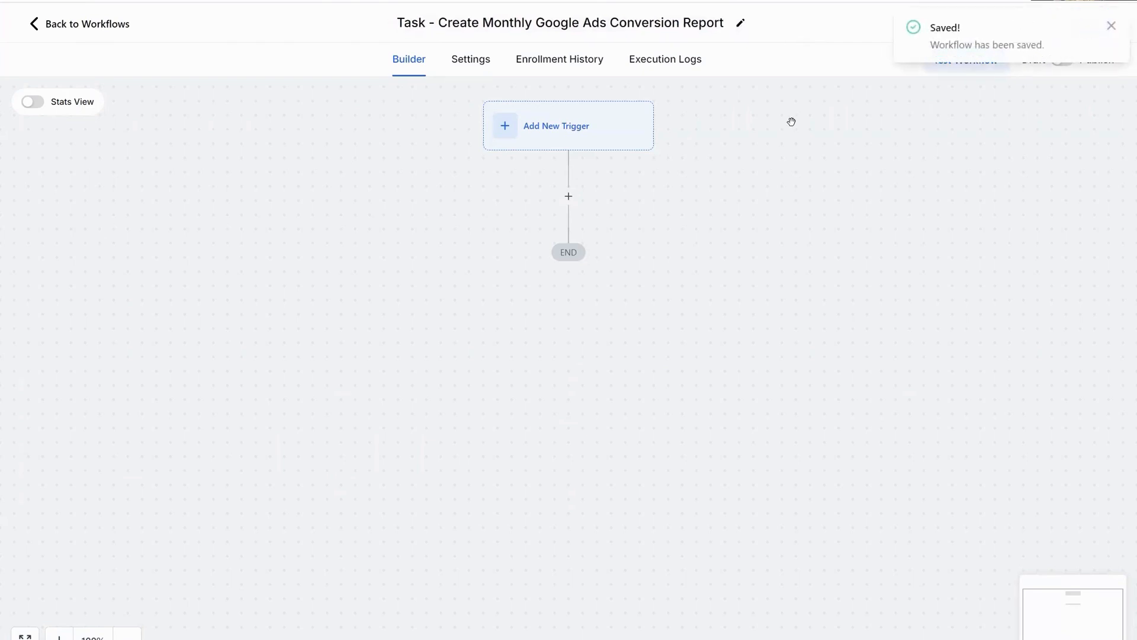
Find the Add Task action and insert it below the trigger
{"action": "left_click", "coordinate": [566, 198]}
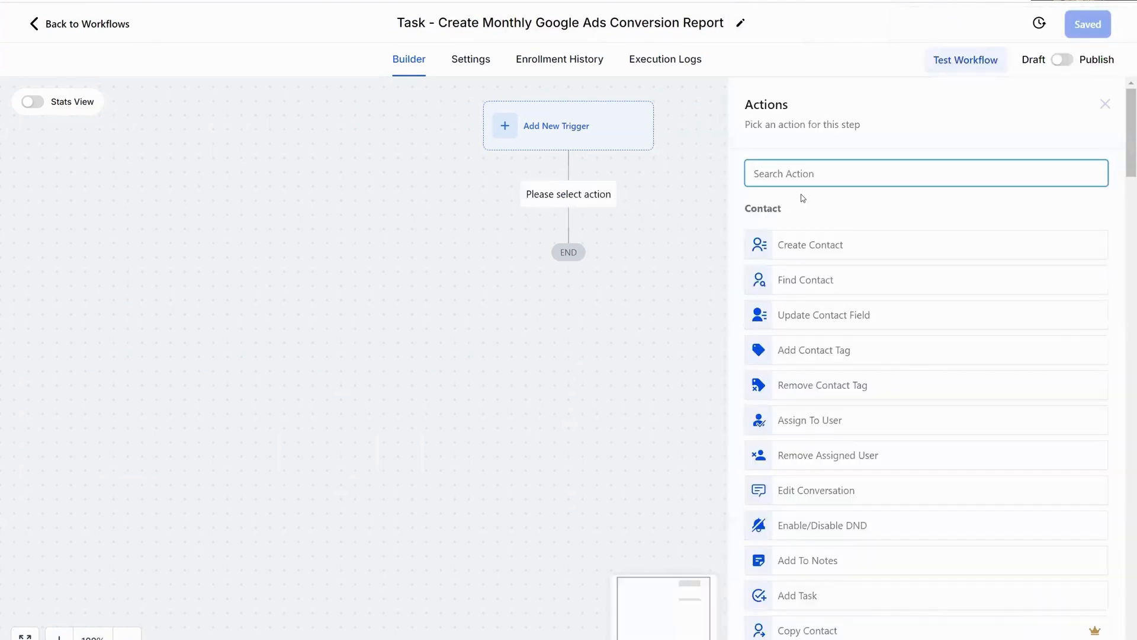
{"action": "type", "text": "task"}
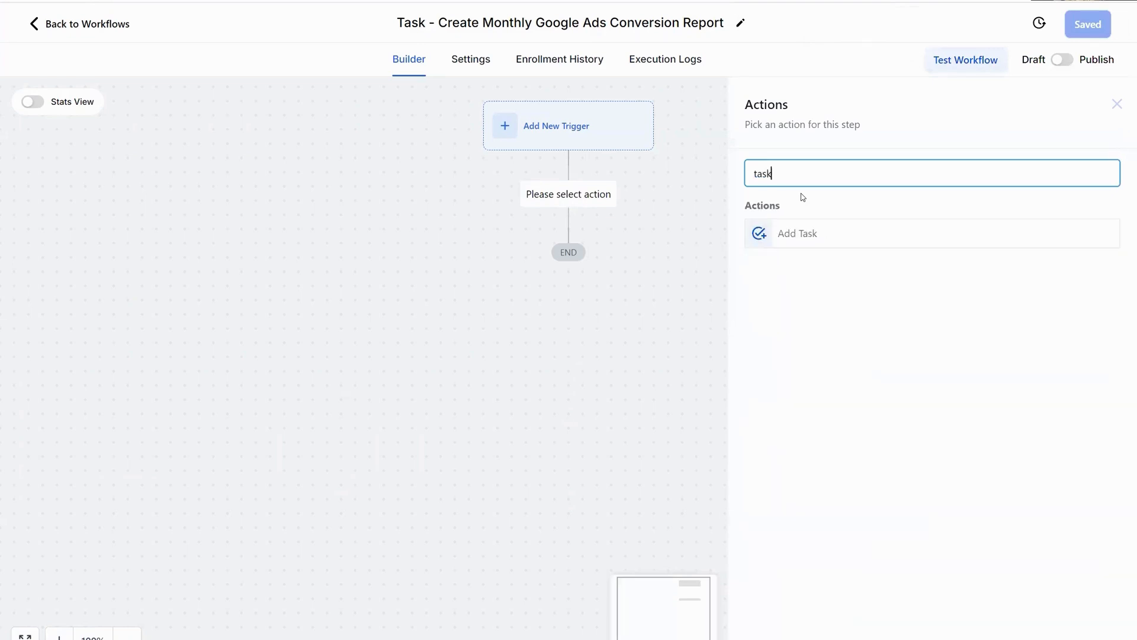
{"action": "left_click", "coordinate": [820, 236]}
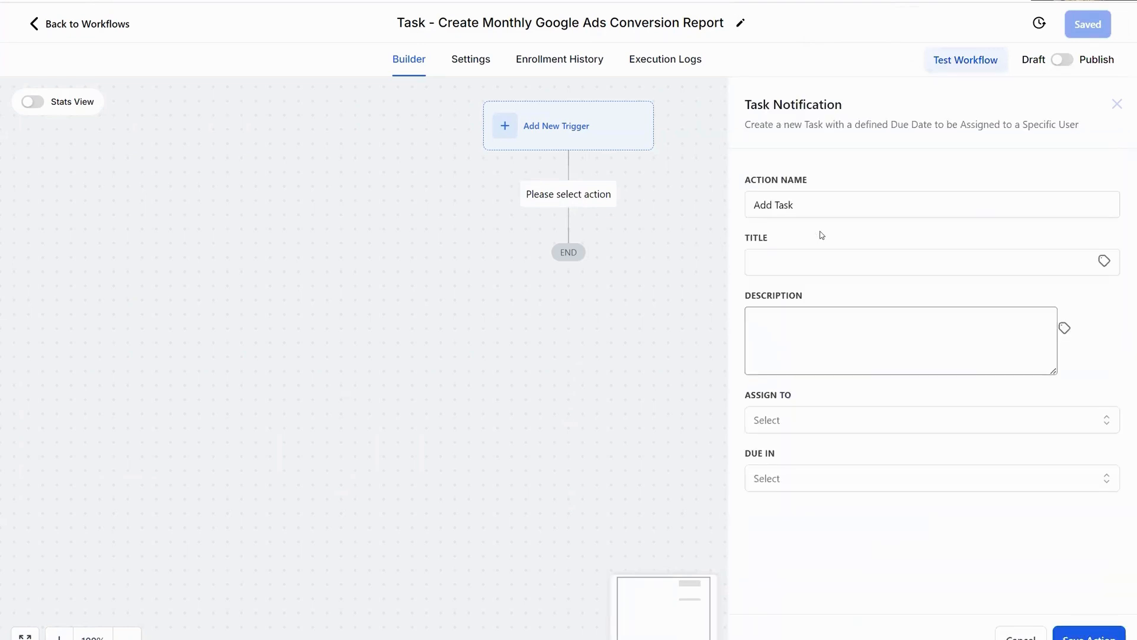
Title the task "Create and send the Monthly Google Ads Conversion Report to" followed by the contact's Full Name merge field
{"action": "left_click", "coordinate": [792, 262]}
{"action": "type", "text": "Create"}
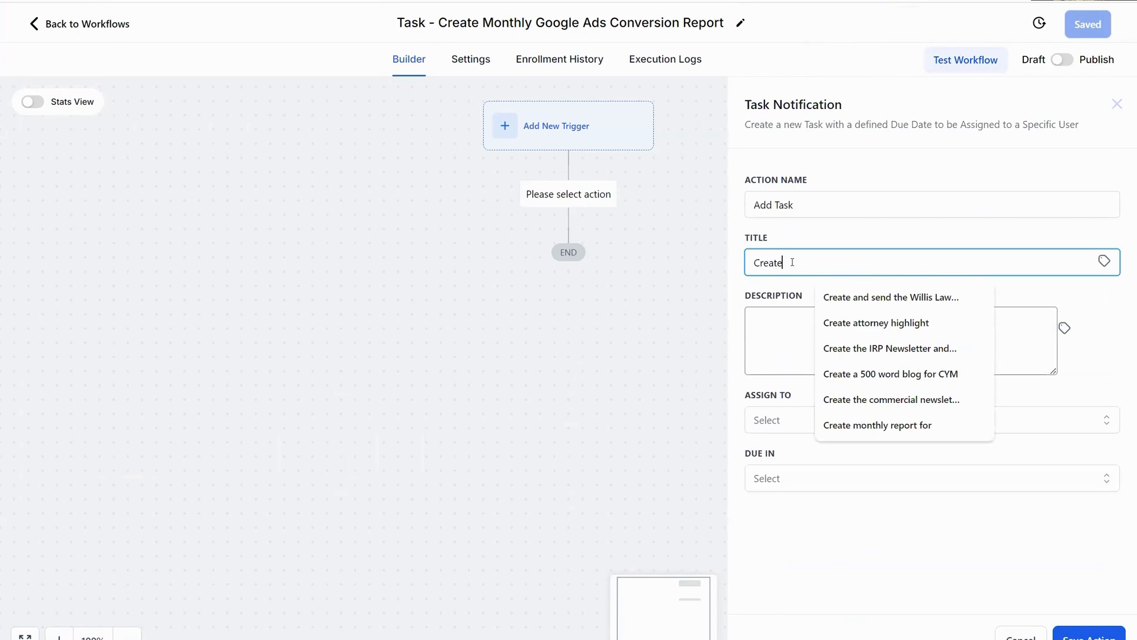
{"action": "type", "text": " and s"}
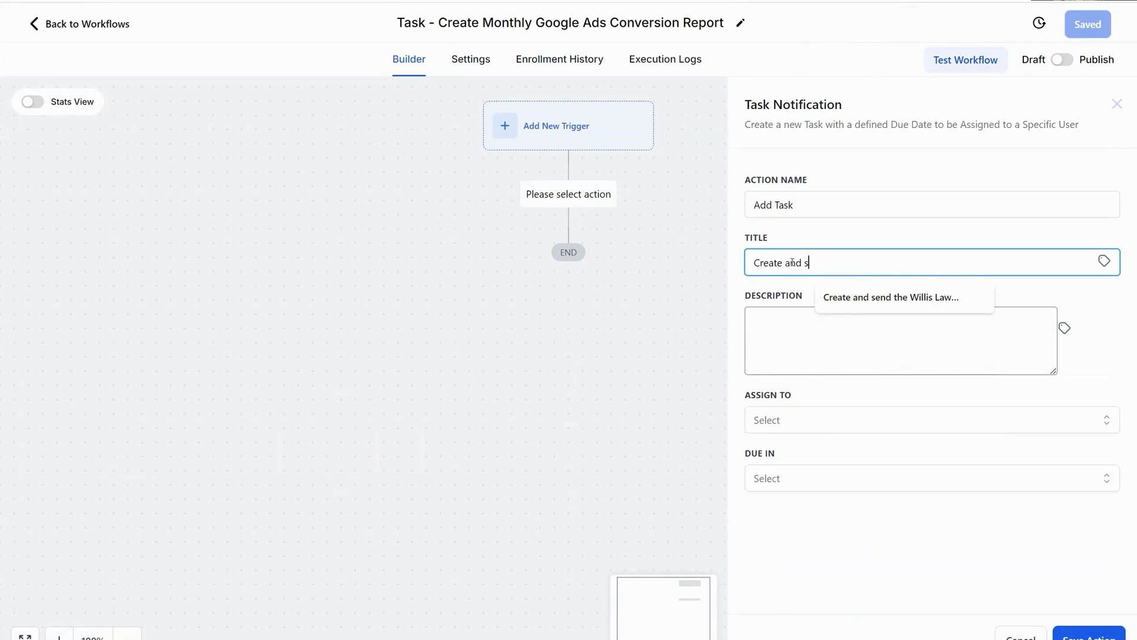
{"action": "type", "text": "end the Monthly Google"}
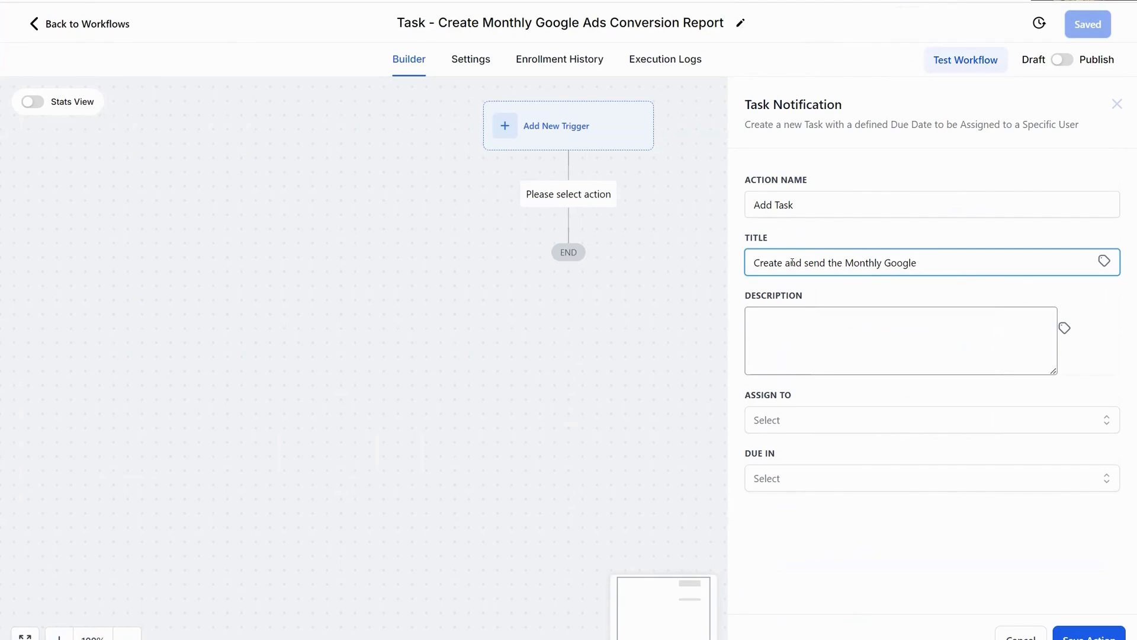
{"action": "type", "text": " Ads Conversion Report to"}
{"action": "left_click", "coordinate": [1104, 261]}
{"action": "left_click", "coordinate": [1079, 306]}
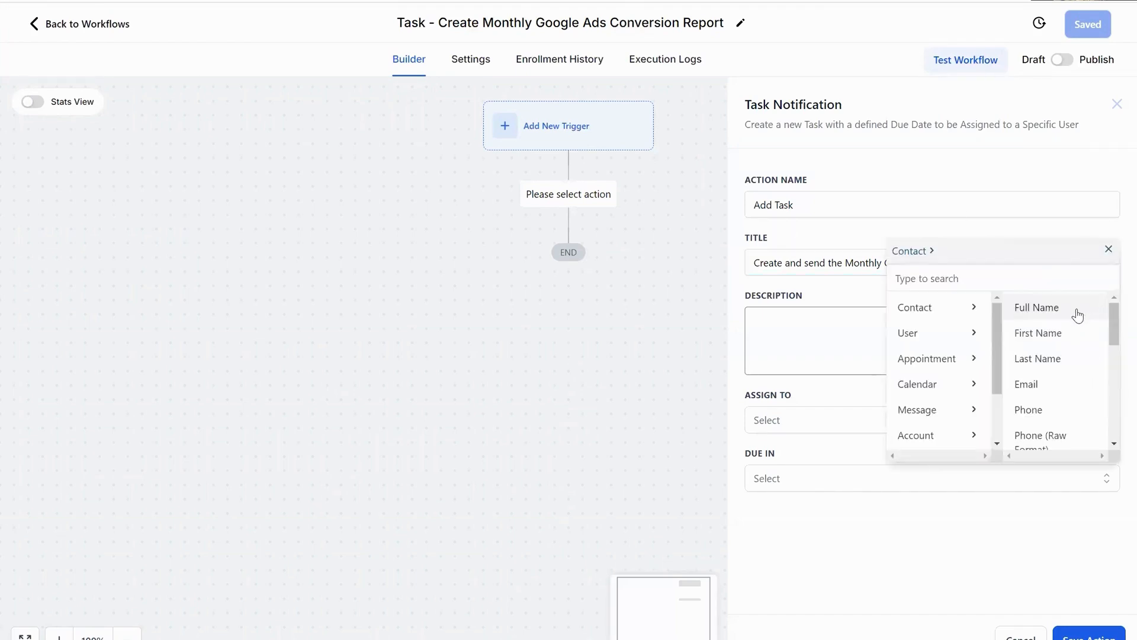
{"action": "left_click", "coordinate": [1078, 314]}
Describe the task as "When you send the report, don't forget to mention that they need to go into Google Ads and review the numbers as well"
{"action": "left_click", "coordinate": [875, 330]}
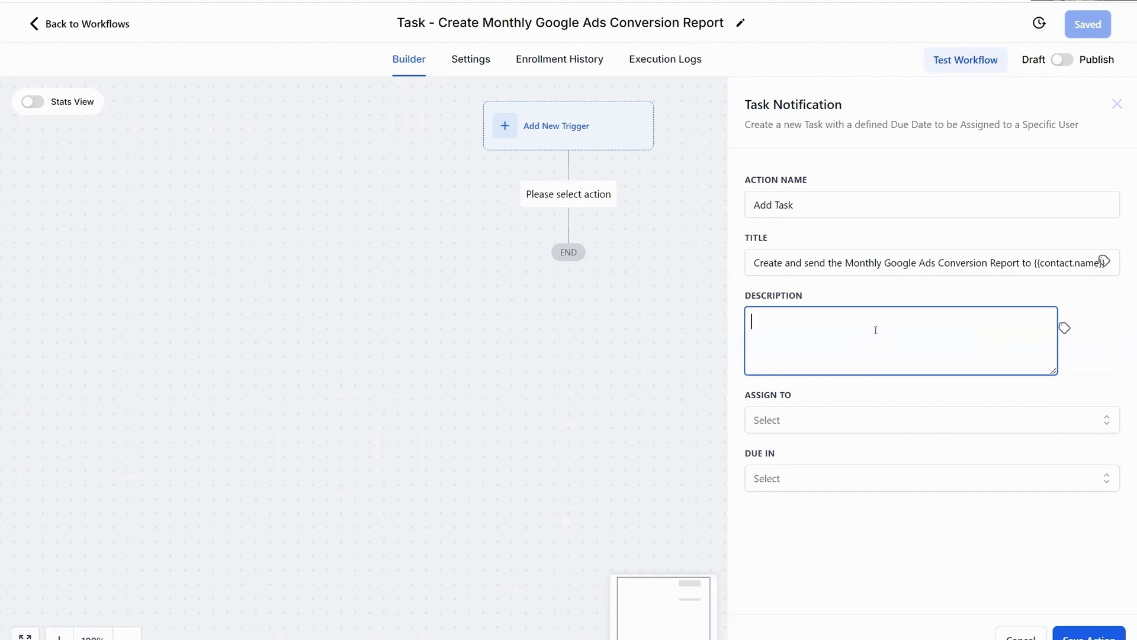
{"action": "type", "text": "hen you send the re"}
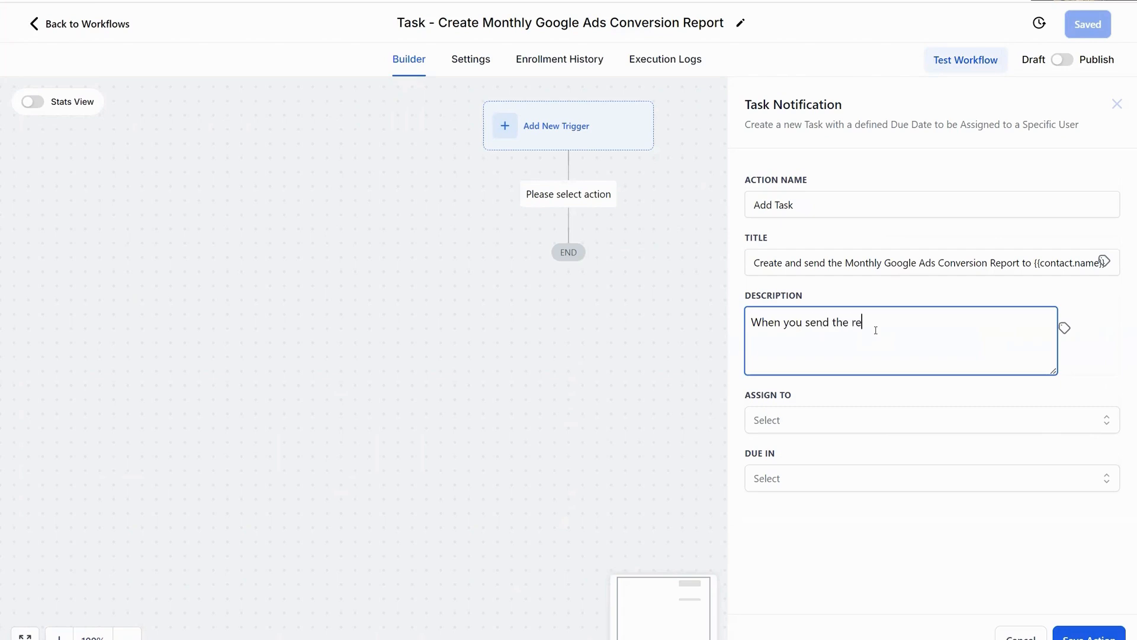
{"action": "type", "text": "port, d"}
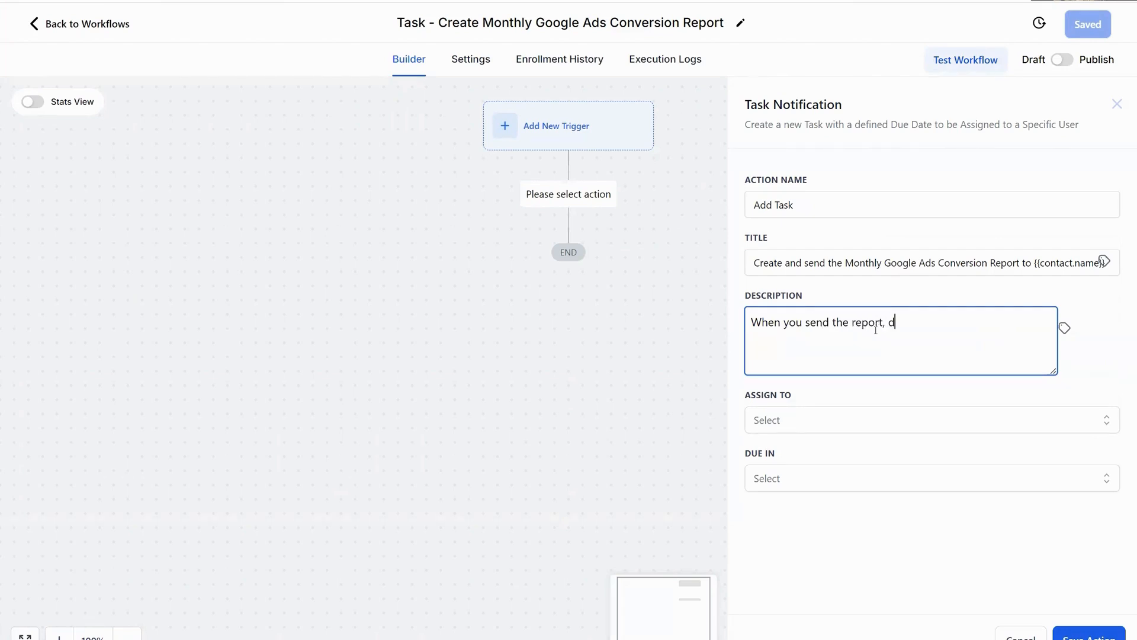
{"action": "type", "text": "on't forget t"}
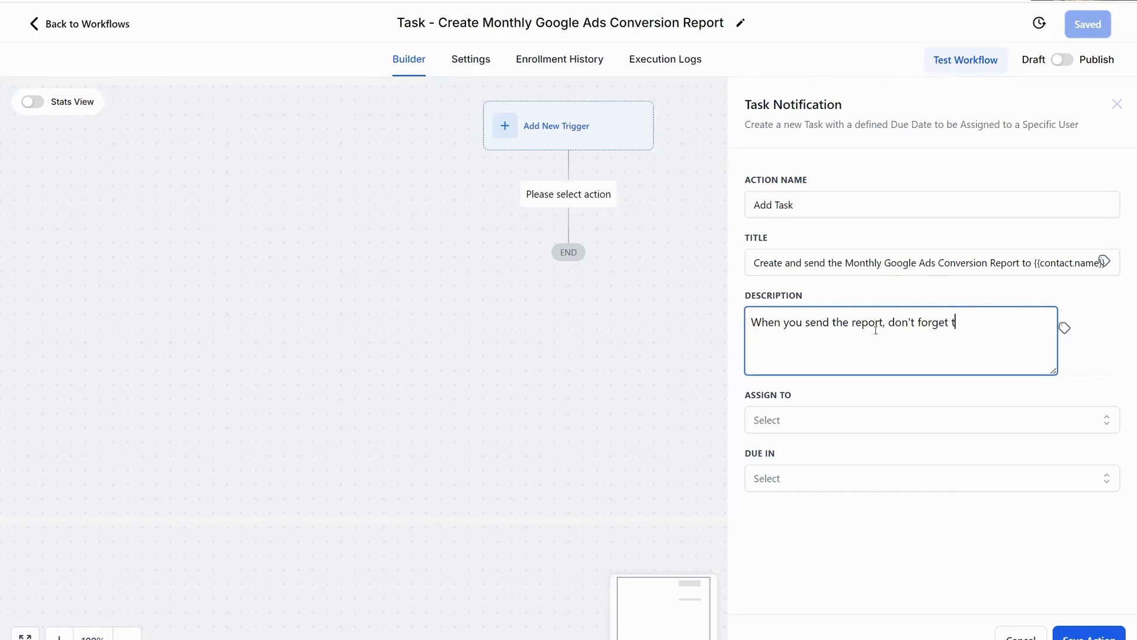
{"action": "type", "text": "o mention that they need to "}
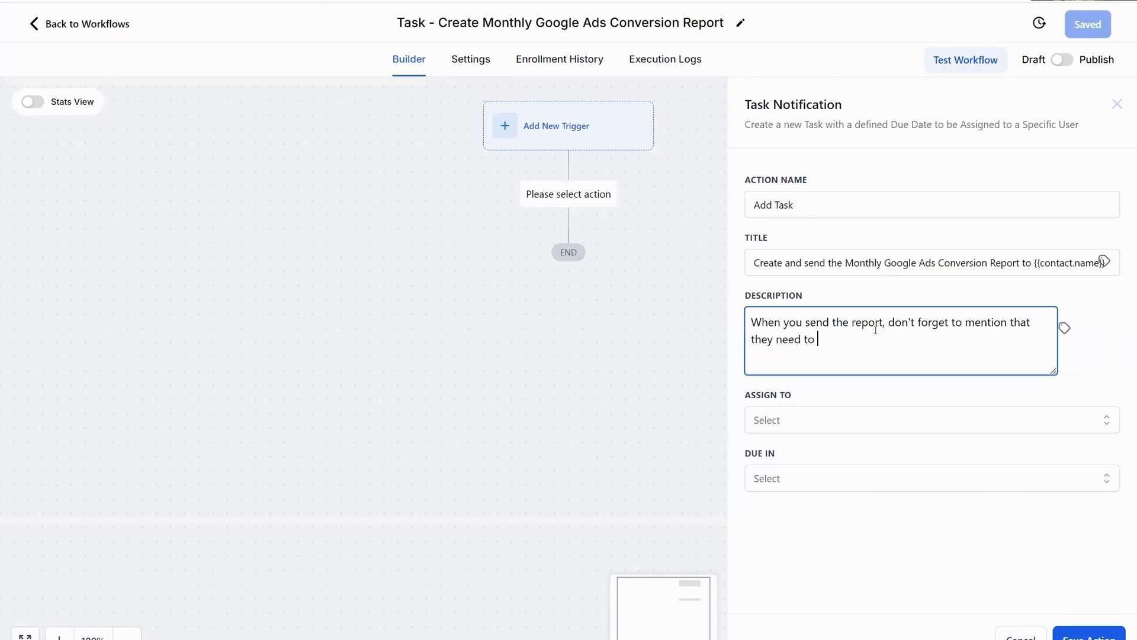
{"action": "type", "text": "go into Google Ads and review "}
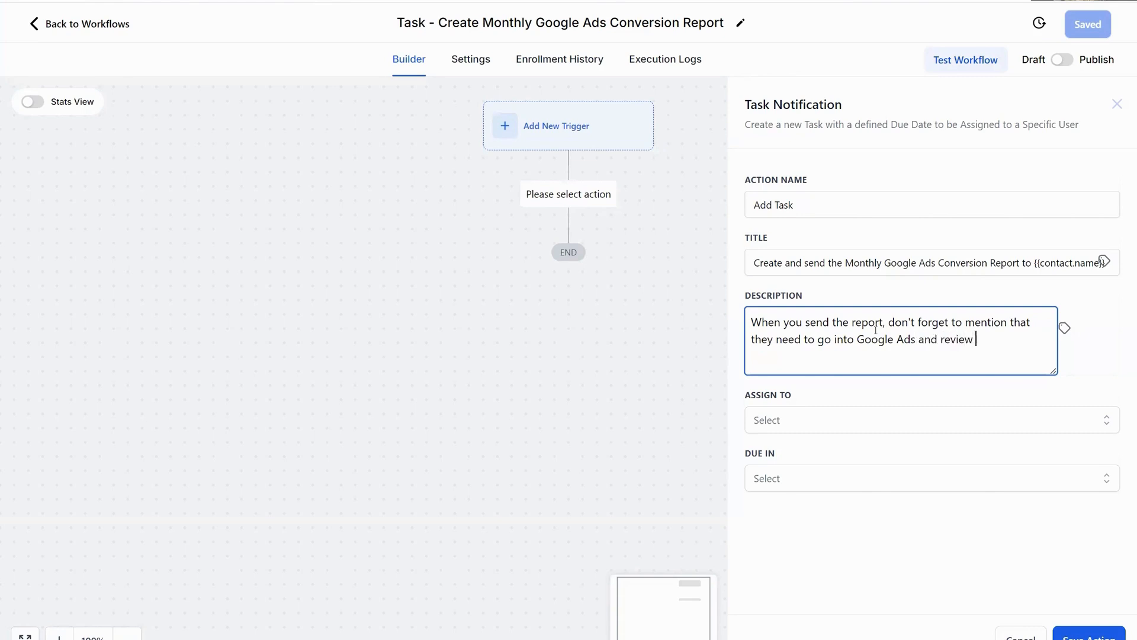
{"action": "type", "text": "the numbers as well"}
Assign the task to the team member, make it due in 5 Days and save the action
{"action": "left_click", "coordinate": [820, 418]}
{"action": "left_click", "coordinate": [809, 510]}
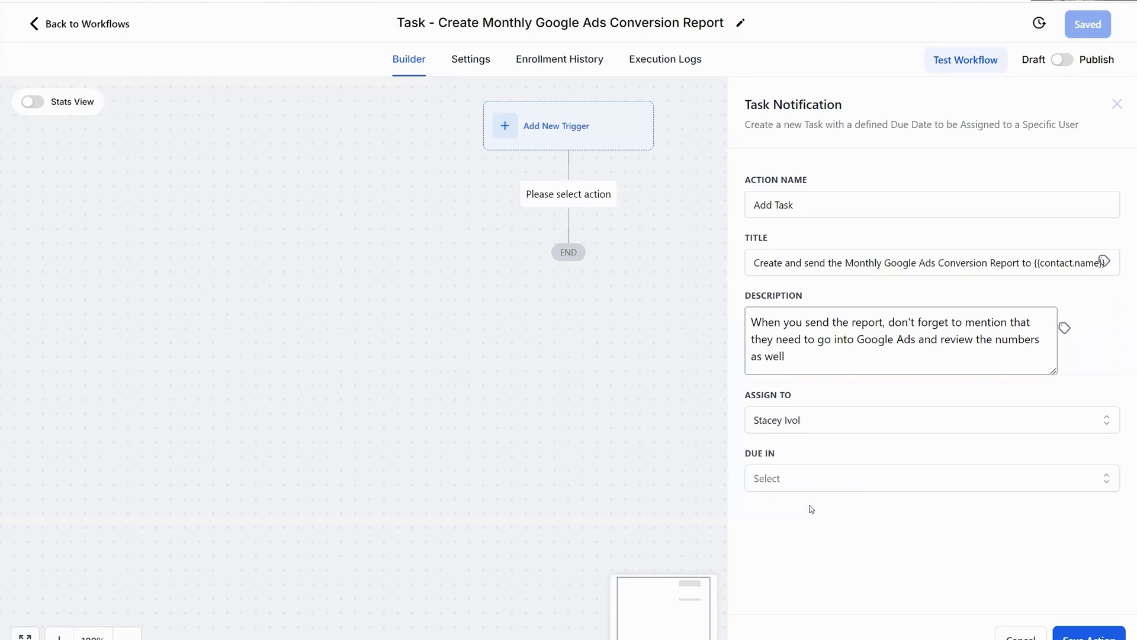
{"action": "left_click", "coordinate": [814, 479]}
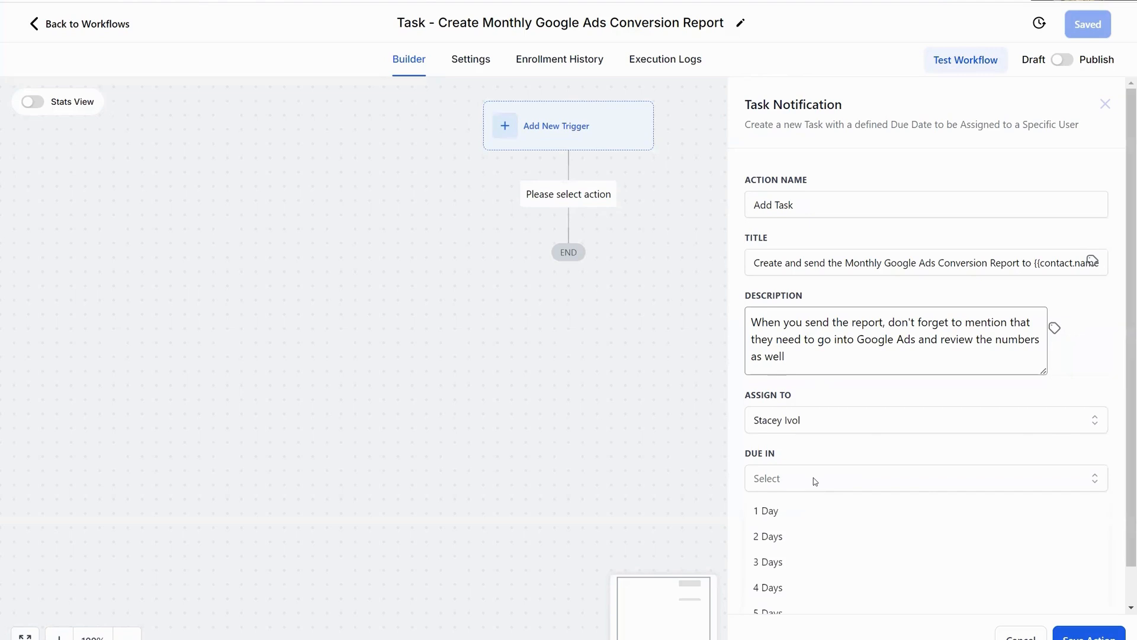
{"action": "left_click", "coordinate": [817, 572]}
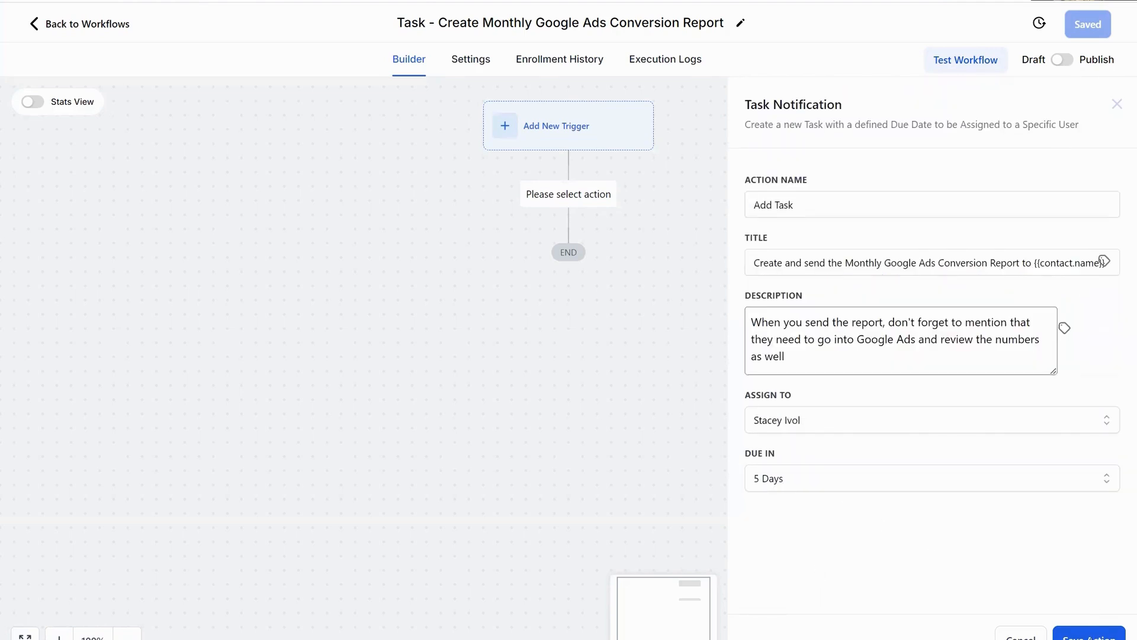
{"action": "left_click", "coordinate": [1090, 636]}
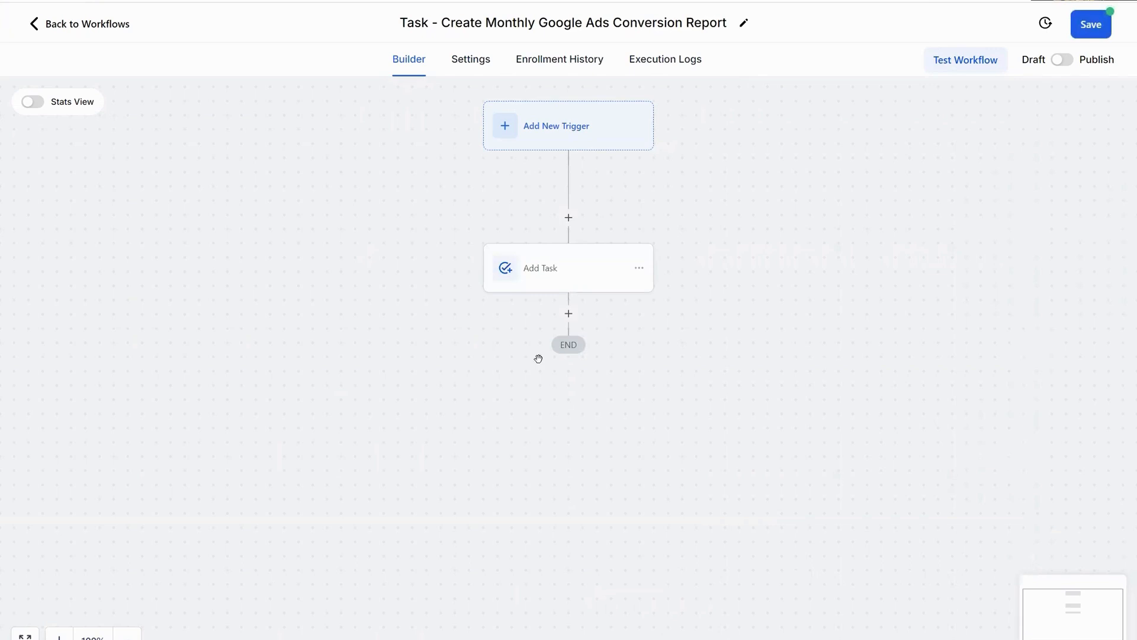
Add a Wait action below the Add Task step with a time delay of 5 days and save it
{"action": "left_click", "coordinate": [569, 315]}
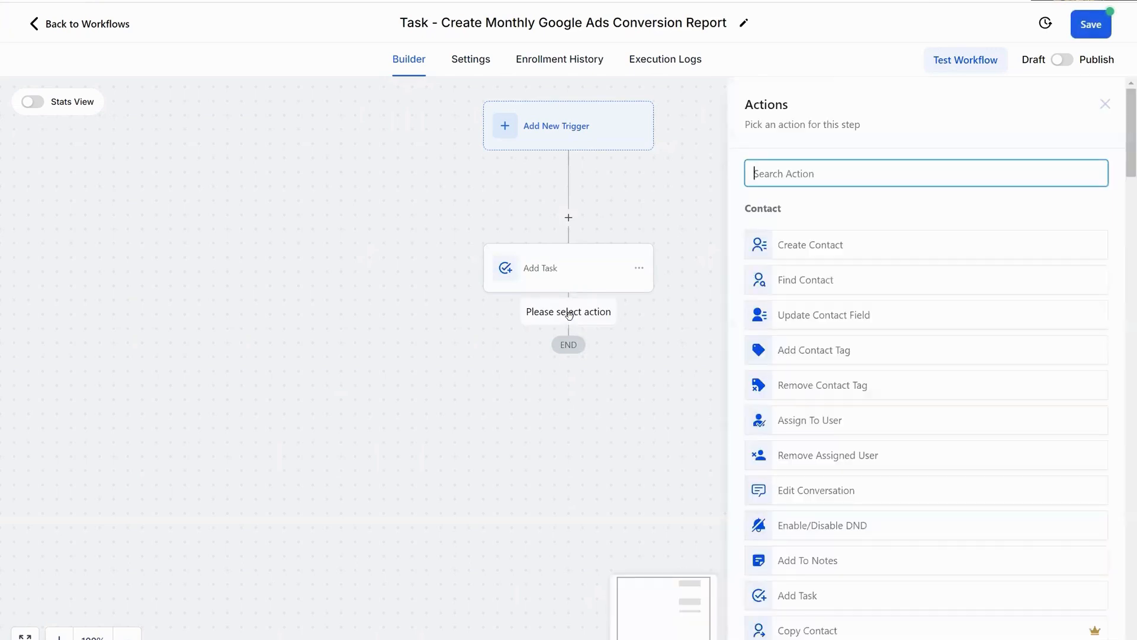
{"action": "type", "text": "wait"}
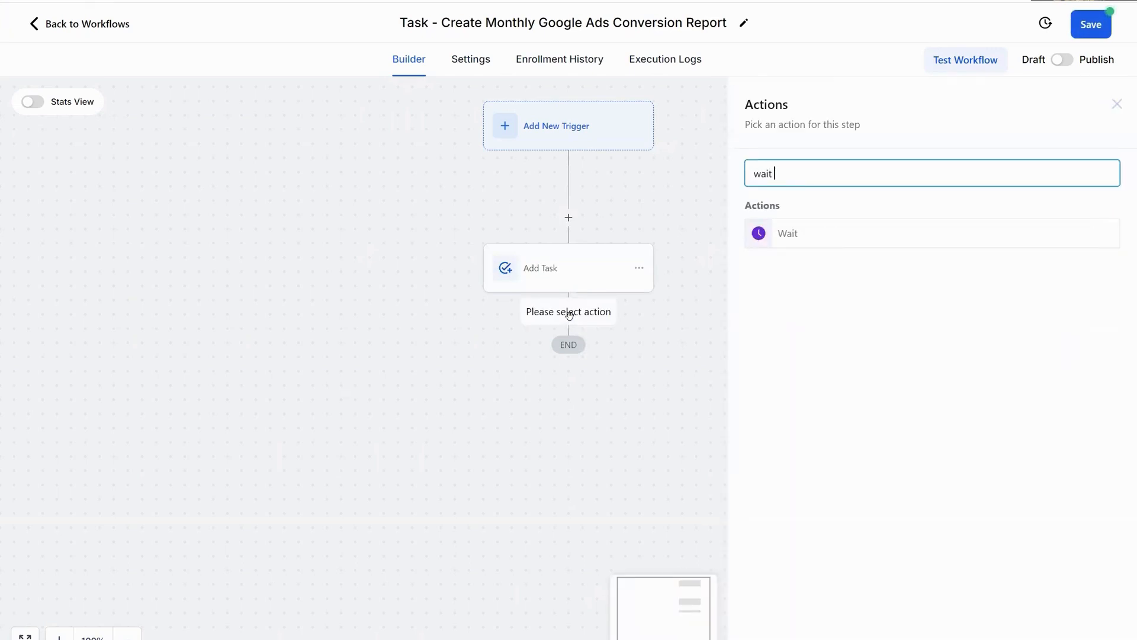
{"action": "left_click", "coordinate": [835, 245]}
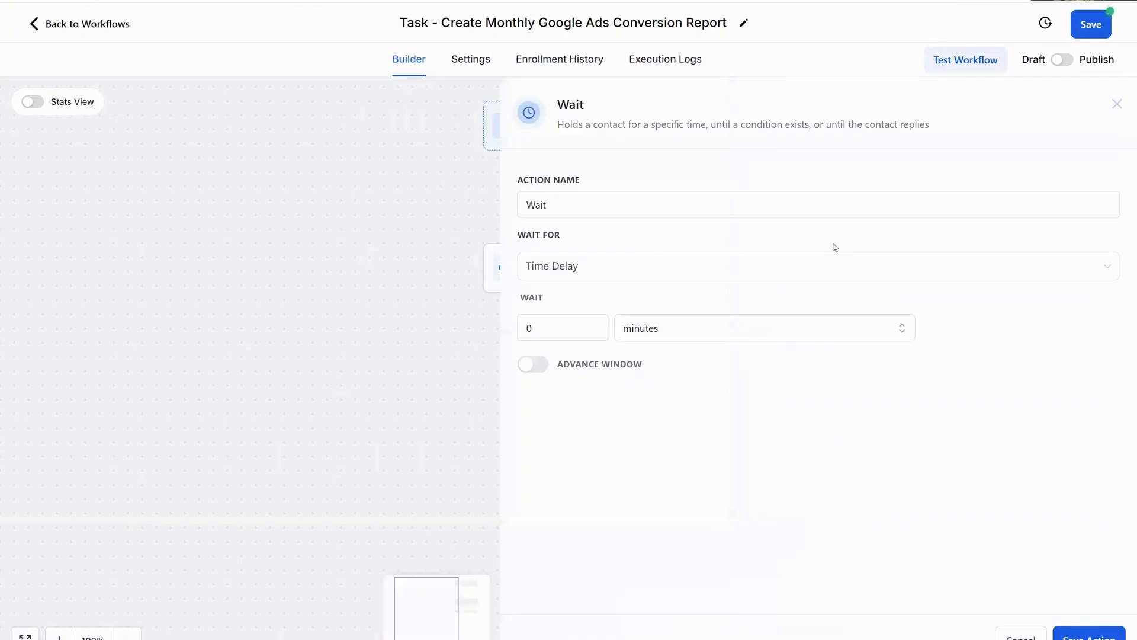
{"action": "left_click", "coordinate": [726, 329]}
{"action": "left_click", "coordinate": [714, 411]}
{"action": "double_click", "coordinate": [565, 323]}
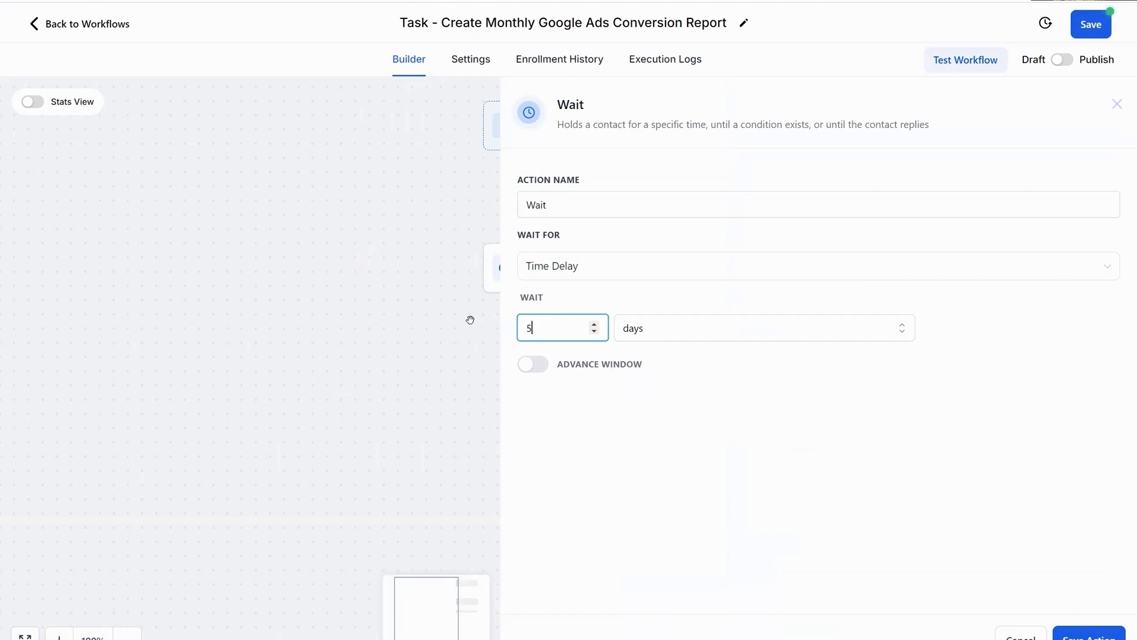
{"action": "type", "text": "5"}
{"action": "left_click", "coordinate": [1081, 635]}
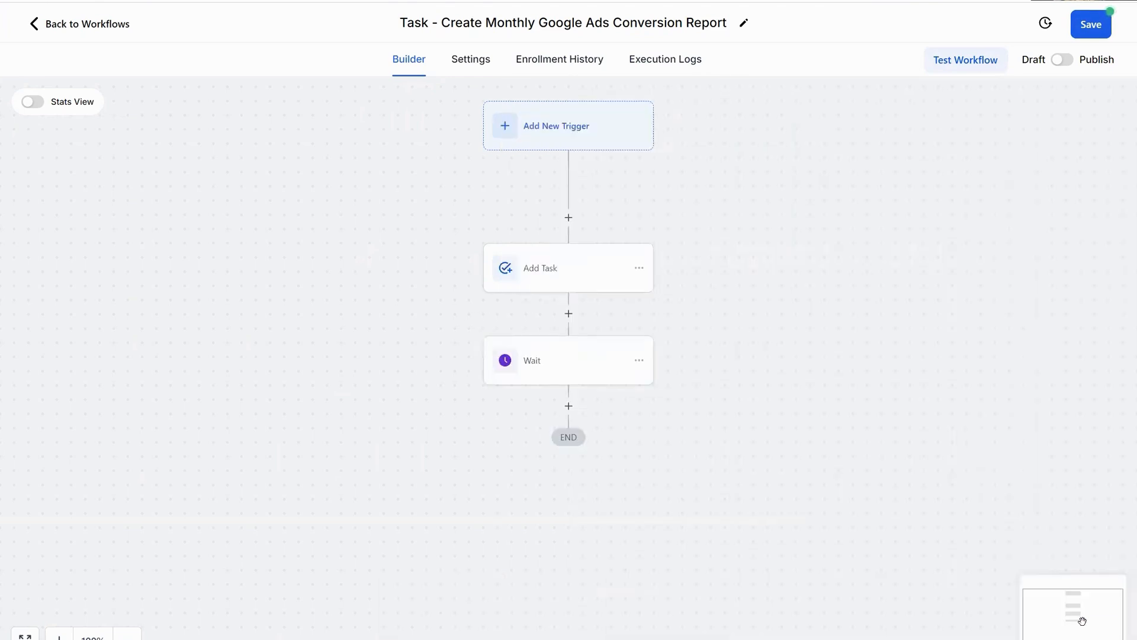
Add an If / Else action below the Wait step and name its branch "31 Days in Month"
{"action": "left_click", "coordinate": [569, 406]}
{"action": "type", "text": "if"}
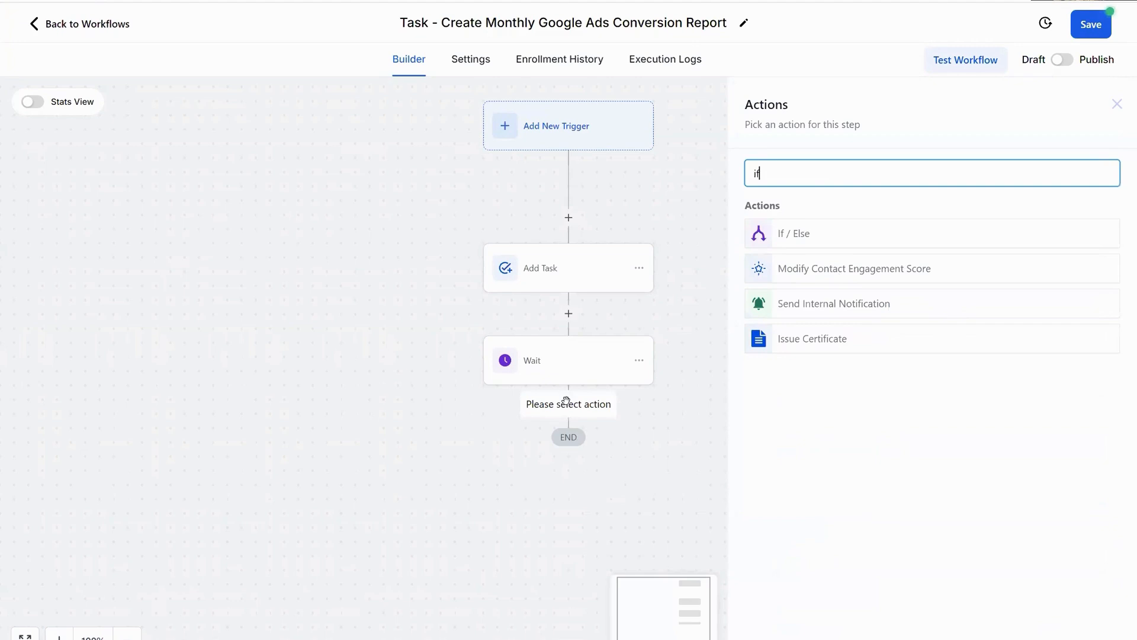
{"action": "left_click", "coordinate": [788, 228]}
{"action": "left_click_drag", "start_coordinate": [669, 284], "coordinate": [491, 287]}
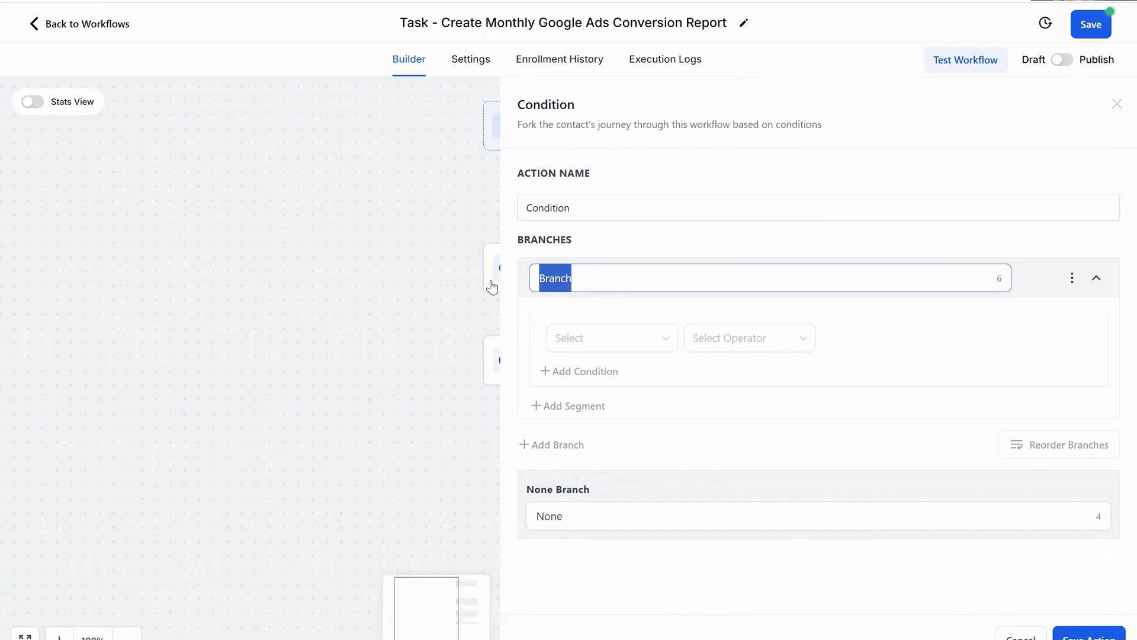
{"action": "type", "text": "31"}
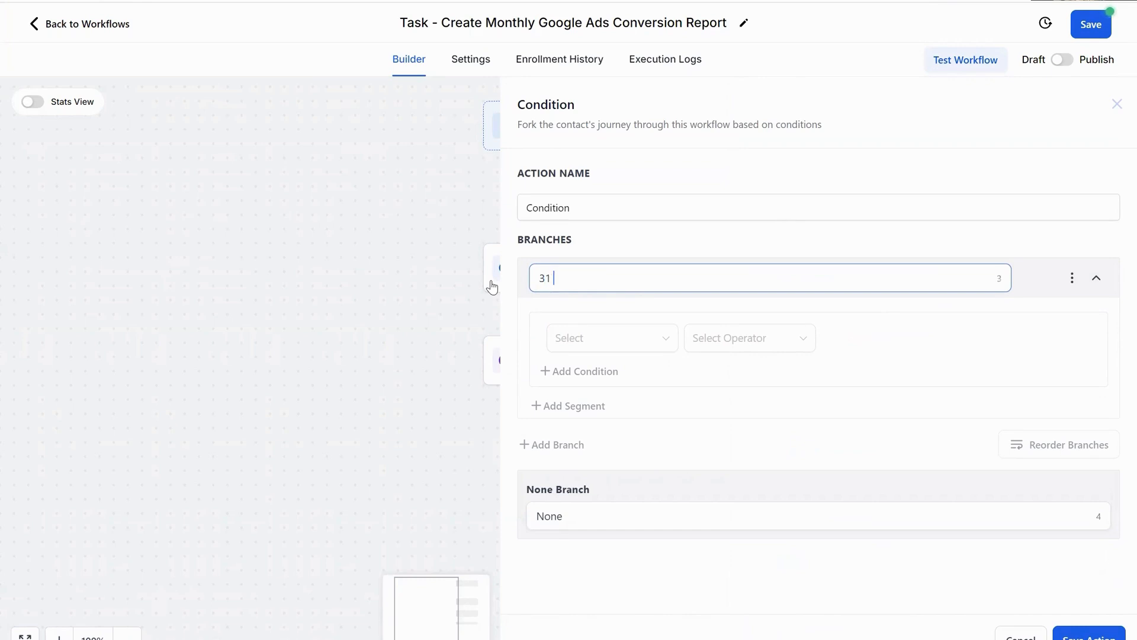
{"action": "type", "text": " Days in Month"}
Set the branch's first condition to the Date Time criterion Current month Is January
{"action": "left_click", "coordinate": [603, 332]}
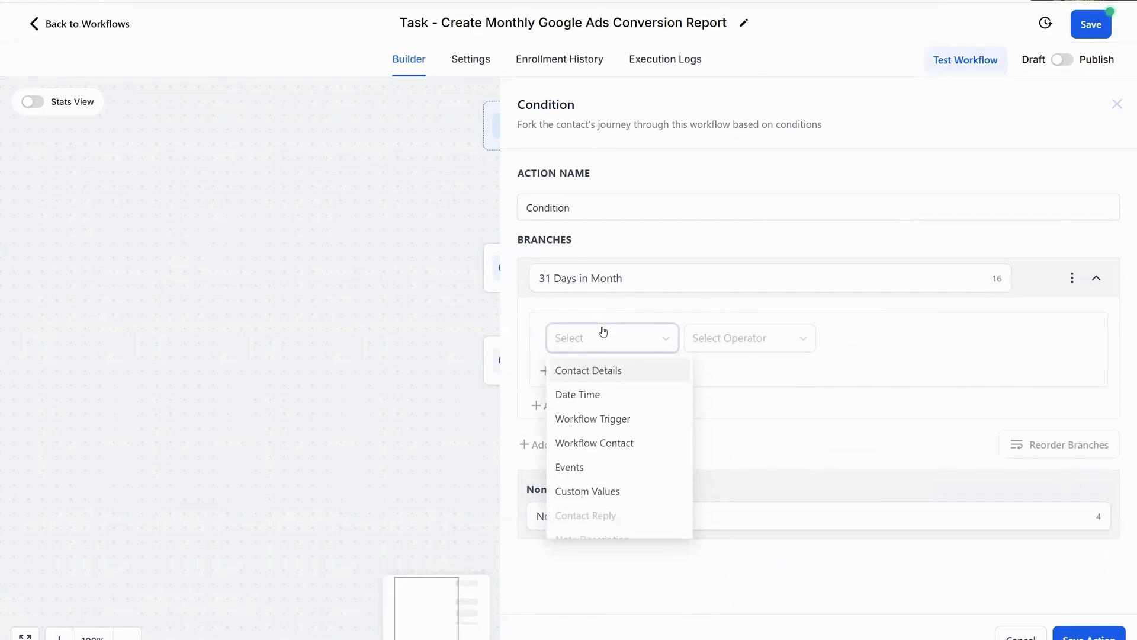
{"action": "left_click", "coordinate": [610, 396]}
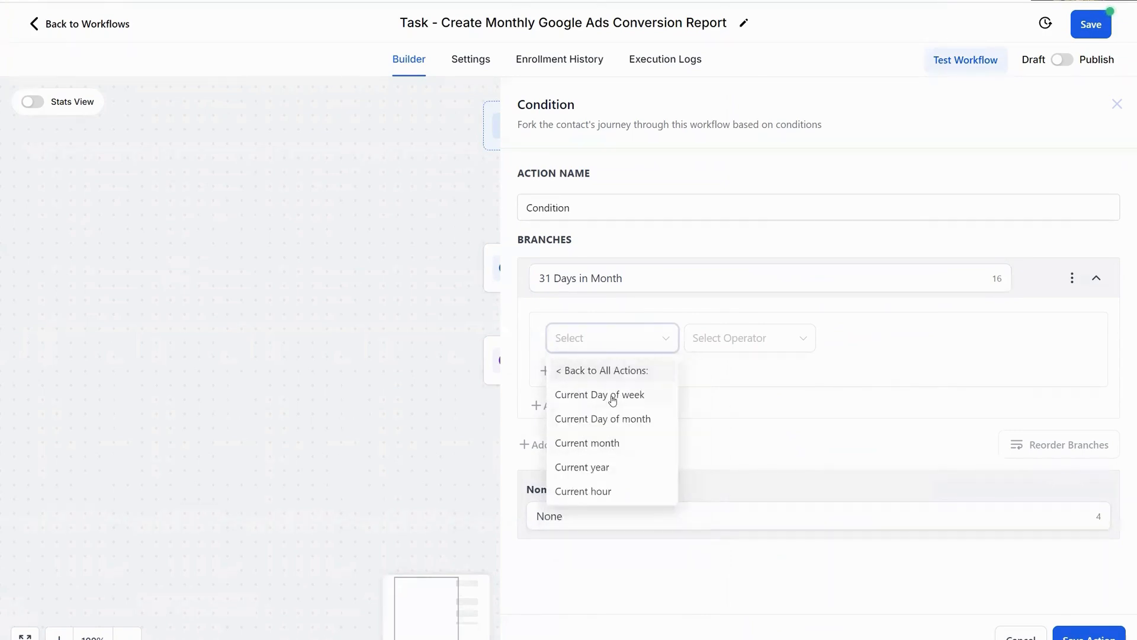
{"action": "left_click", "coordinate": [612, 444]}
{"action": "left_click", "coordinate": [729, 338]}
{"action": "left_click", "coordinate": [738, 379]}
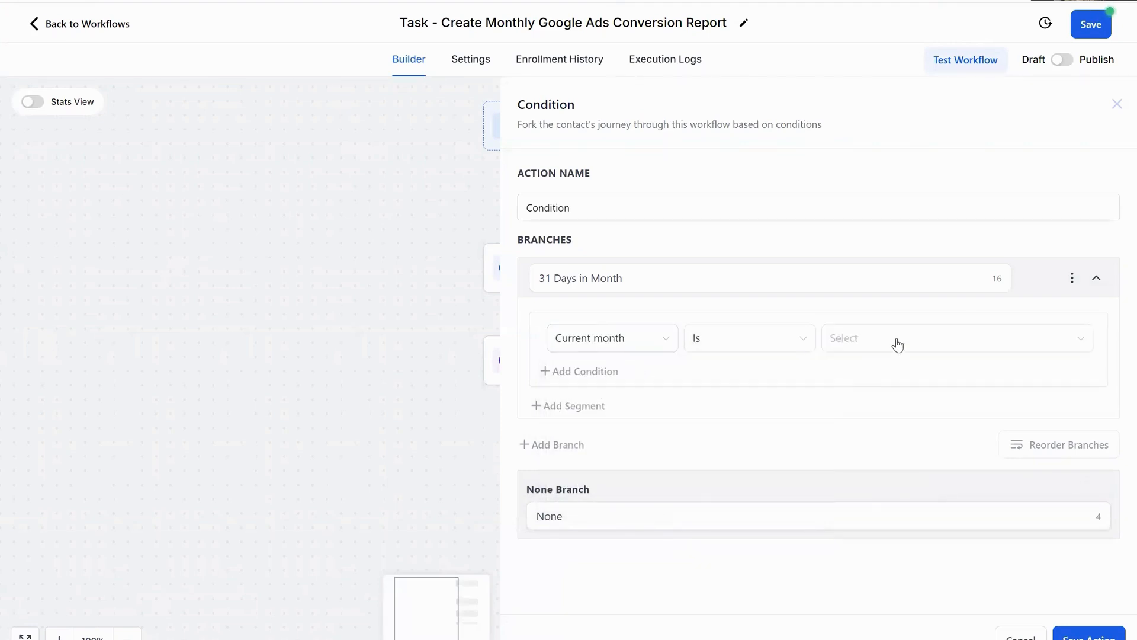
{"action": "left_click", "coordinate": [898, 345]}
{"action": "left_click", "coordinate": [899, 378]}
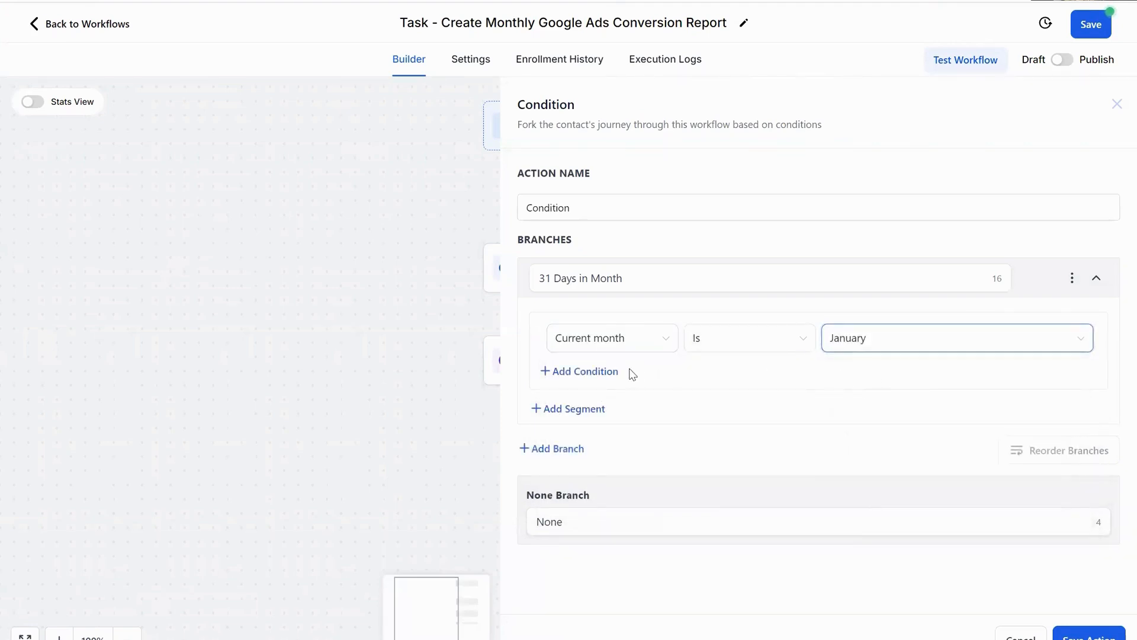
Add a second condition to the 31 Days in Month branch, joined by OR, for Current month Is March
{"action": "left_click", "coordinate": [597, 373]}
{"action": "left_click", "coordinate": [835, 392]}
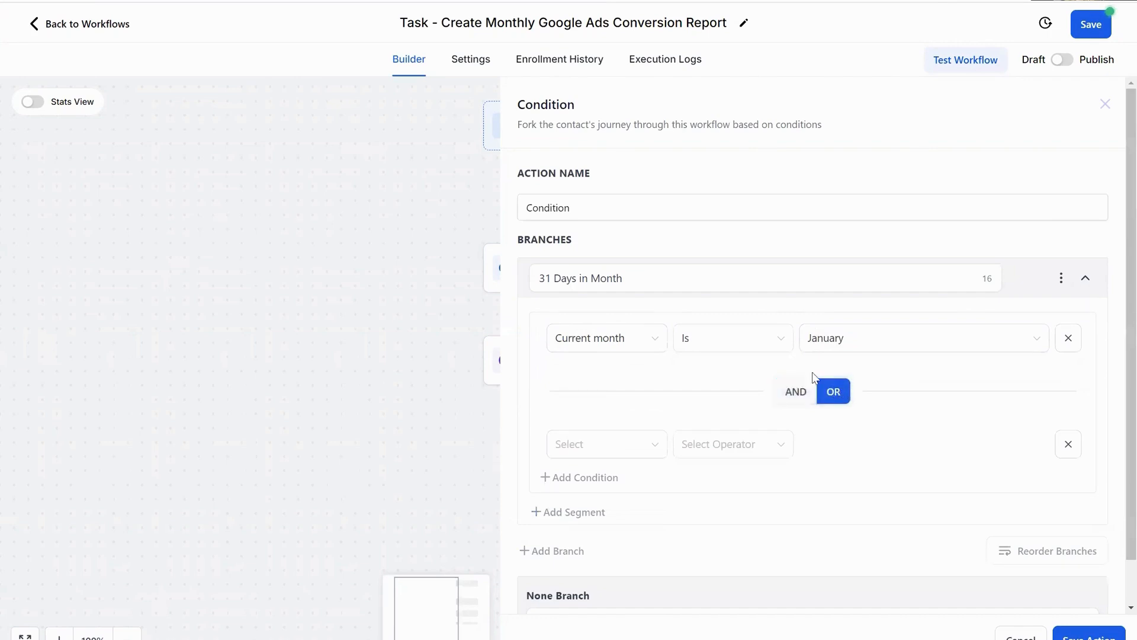
{"action": "left_click", "coordinate": [629, 451]}
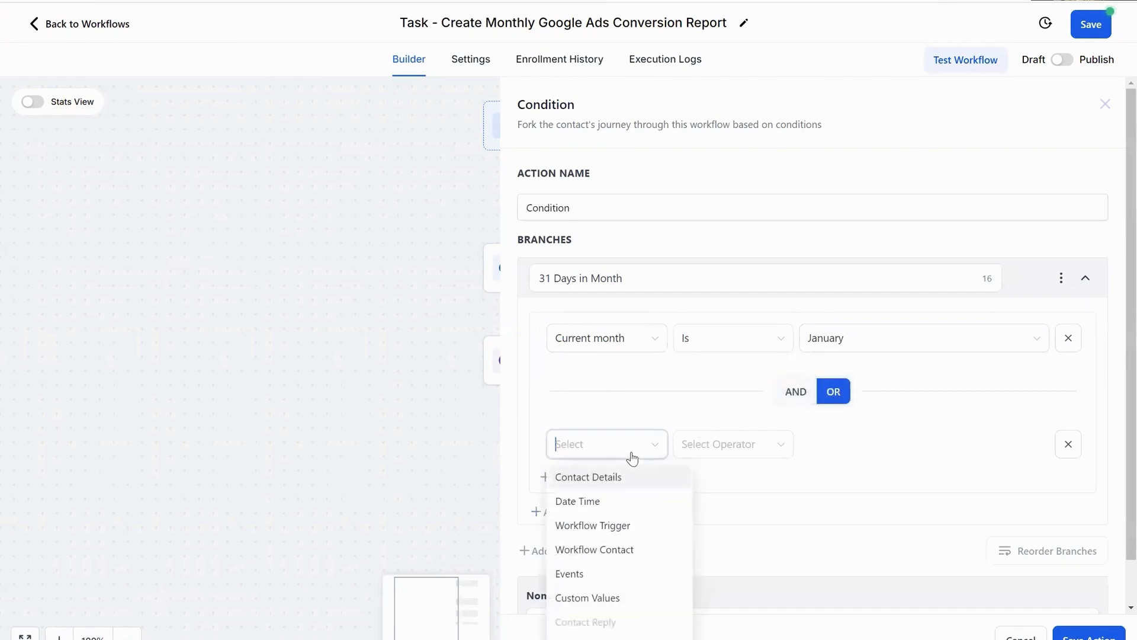
{"action": "left_click", "coordinate": [640, 501]}
{"action": "left_click", "coordinate": [635, 546]}
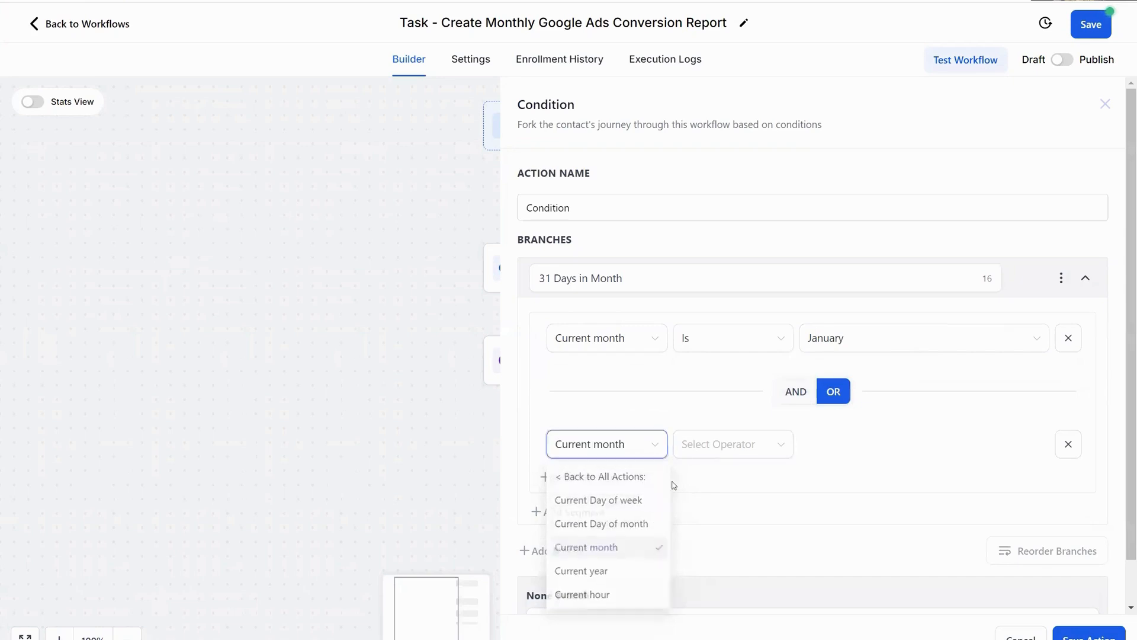
{"action": "left_click", "coordinate": [695, 449]}
{"action": "left_click", "coordinate": [710, 477]}
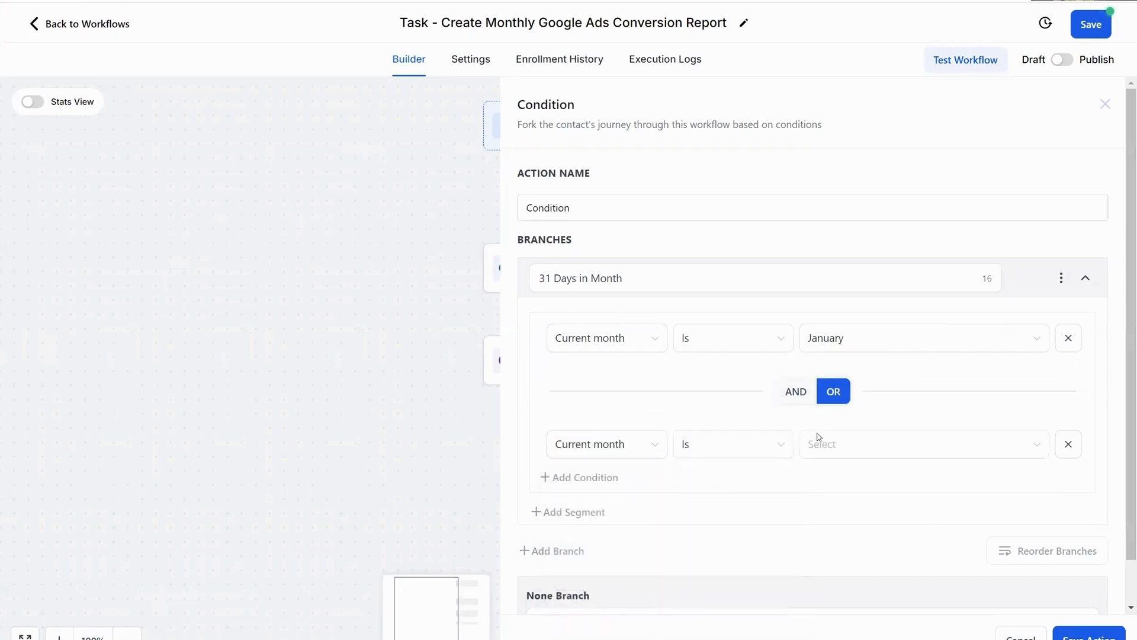
{"action": "left_click", "coordinate": [854, 450]}
{"action": "left_click", "coordinate": [854, 530]}
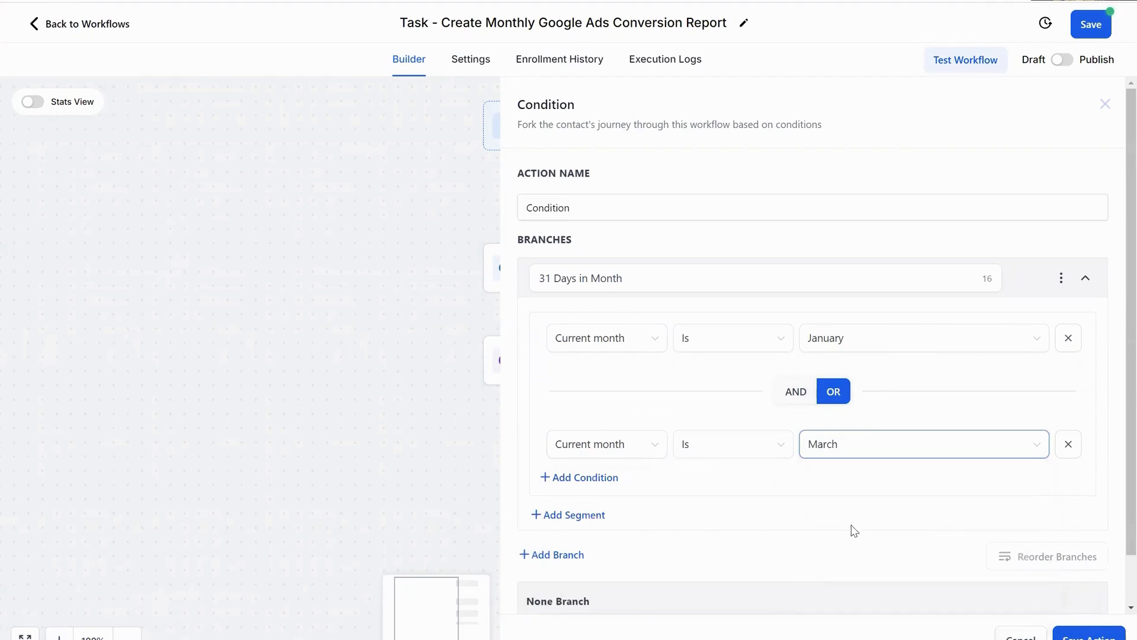
Add a third OR condition to the branch for Current month Is May
{"action": "left_click", "coordinate": [591, 478]}
{"action": "left_click", "coordinate": [626, 550]}
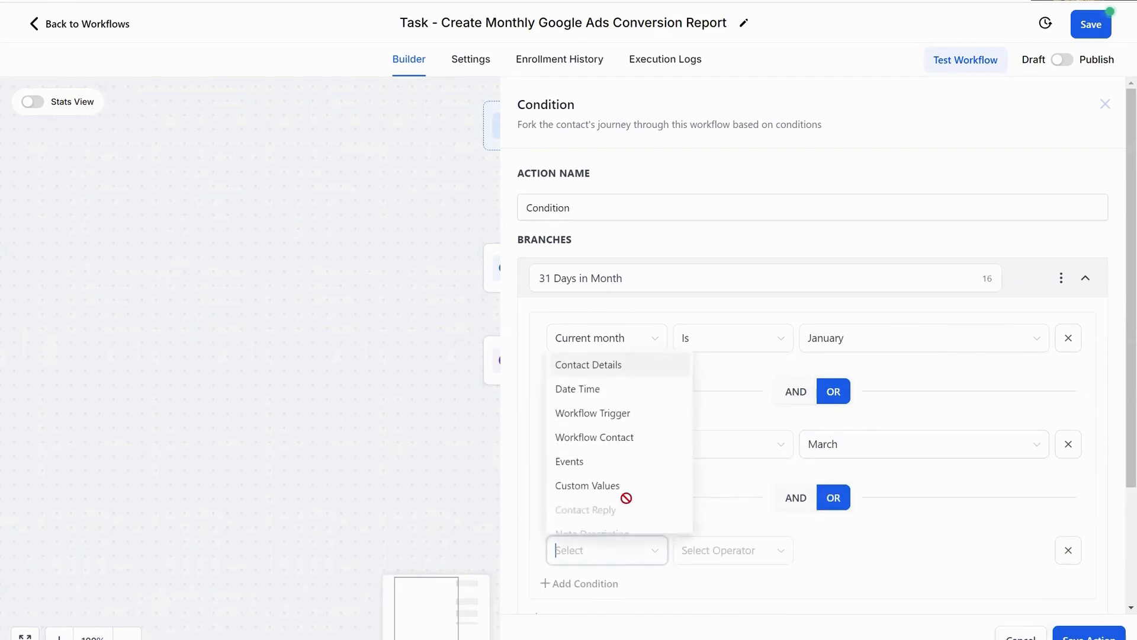
{"action": "left_click", "coordinate": [614, 390]}
{"action": "left_click", "coordinate": [630, 471]}
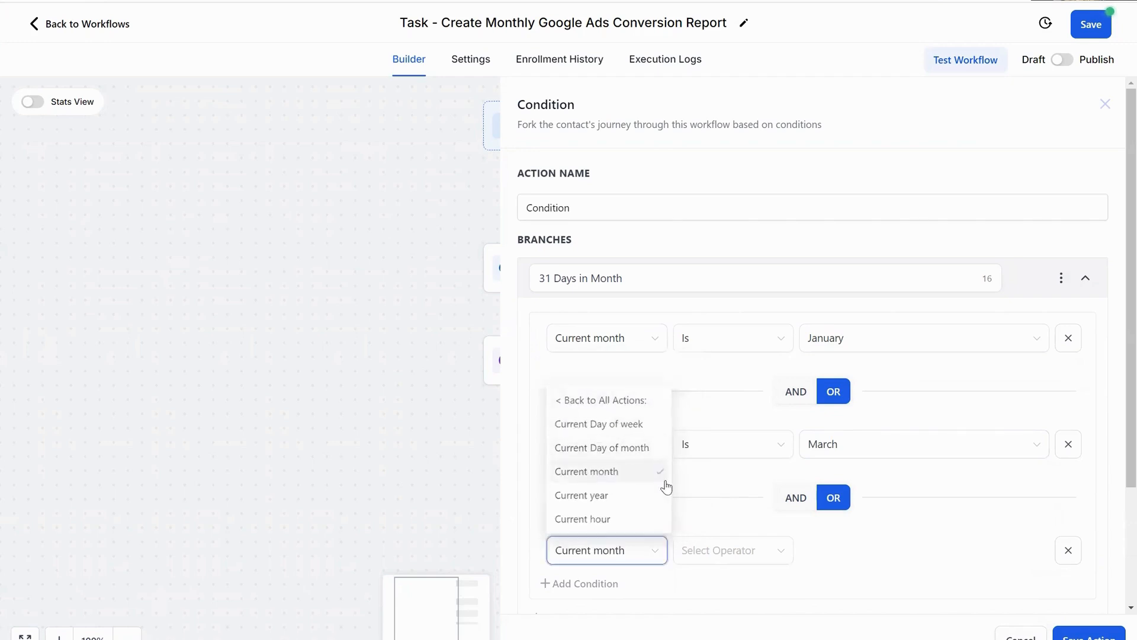
{"action": "left_click", "coordinate": [744, 549]}
{"action": "left_click", "coordinate": [724, 370]}
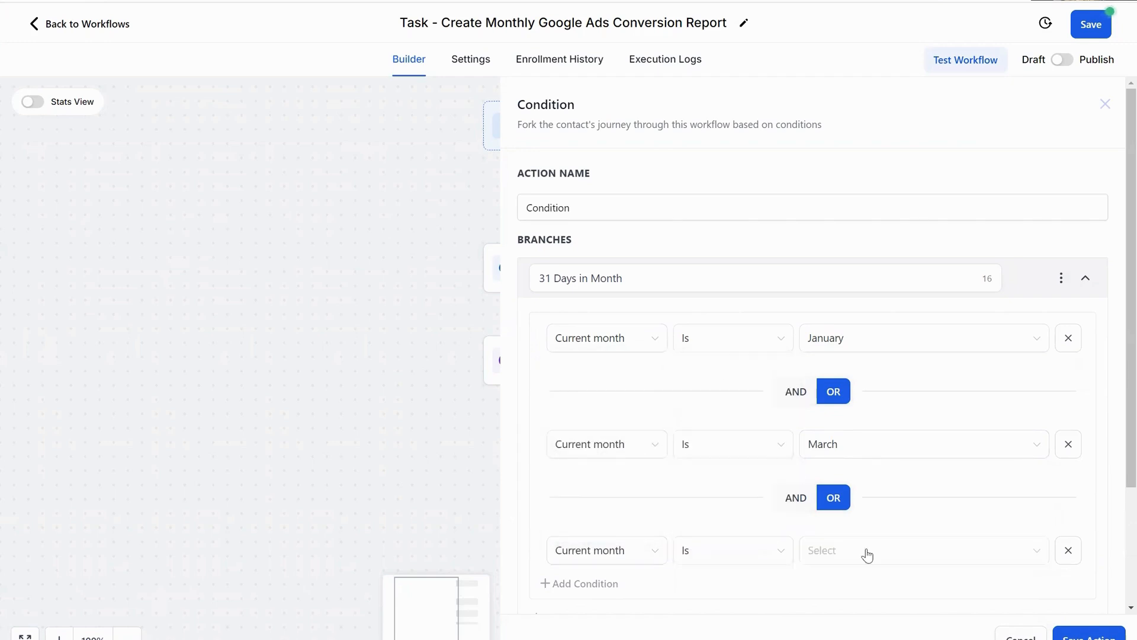
{"action": "left_click", "coordinate": [866, 554]}
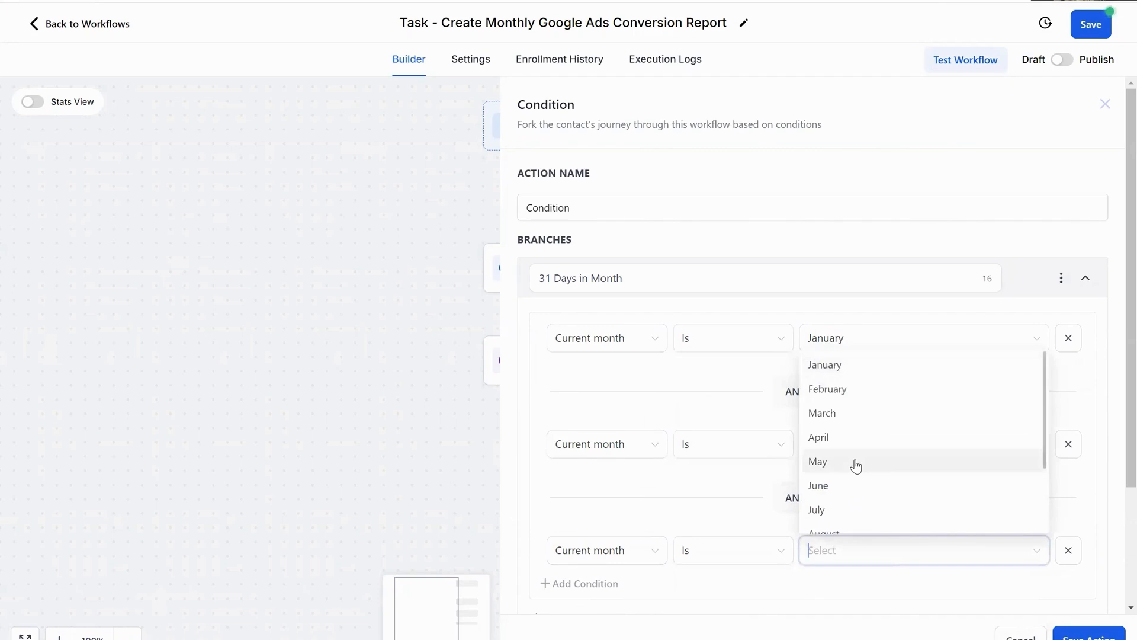
{"action": "left_click", "coordinate": [856, 466]}
Add a fourth OR condition to the branch for Current month Is July
{"action": "scroll", "coordinate": [900, 427], "scroll_direction": "down", "scroll_amount": 3}
{"action": "left_click", "coordinate": [613, 421]}
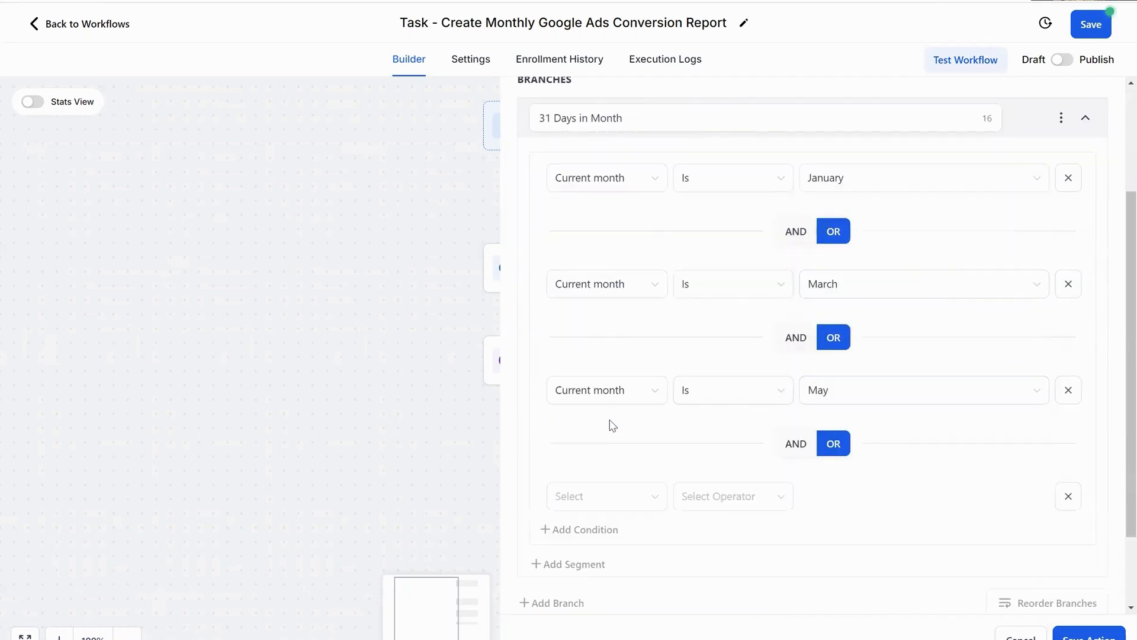
{"action": "left_click", "coordinate": [609, 499]}
{"action": "left_click", "coordinate": [629, 339]}
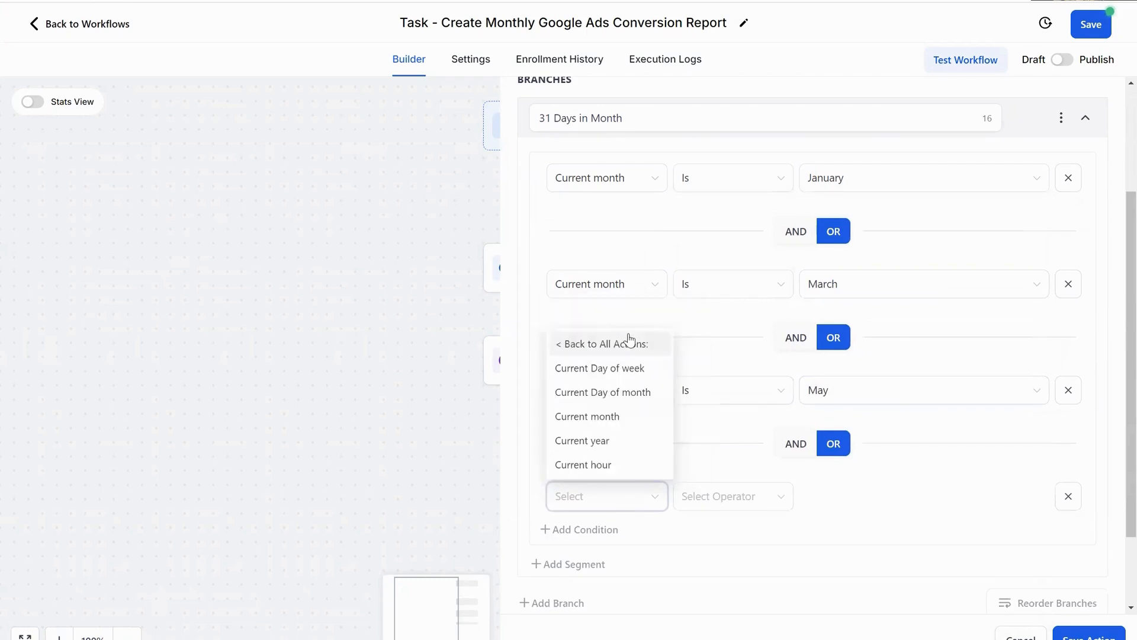
{"action": "left_click", "coordinate": [621, 418]}
{"action": "left_click", "coordinate": [723, 498]}
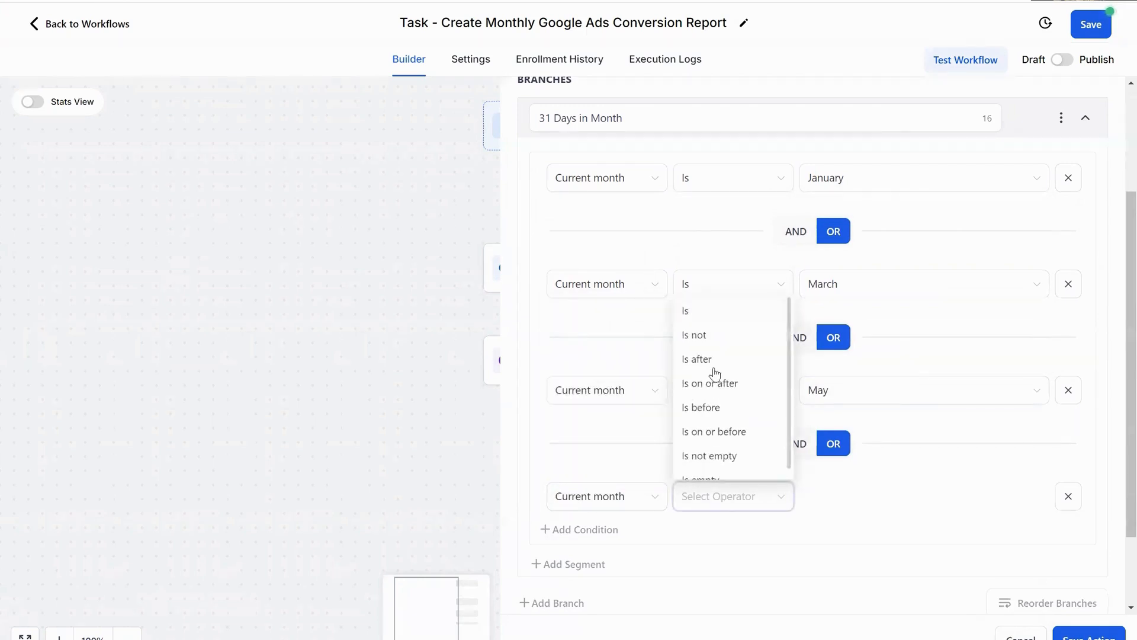
{"action": "left_click", "coordinate": [717, 313]}
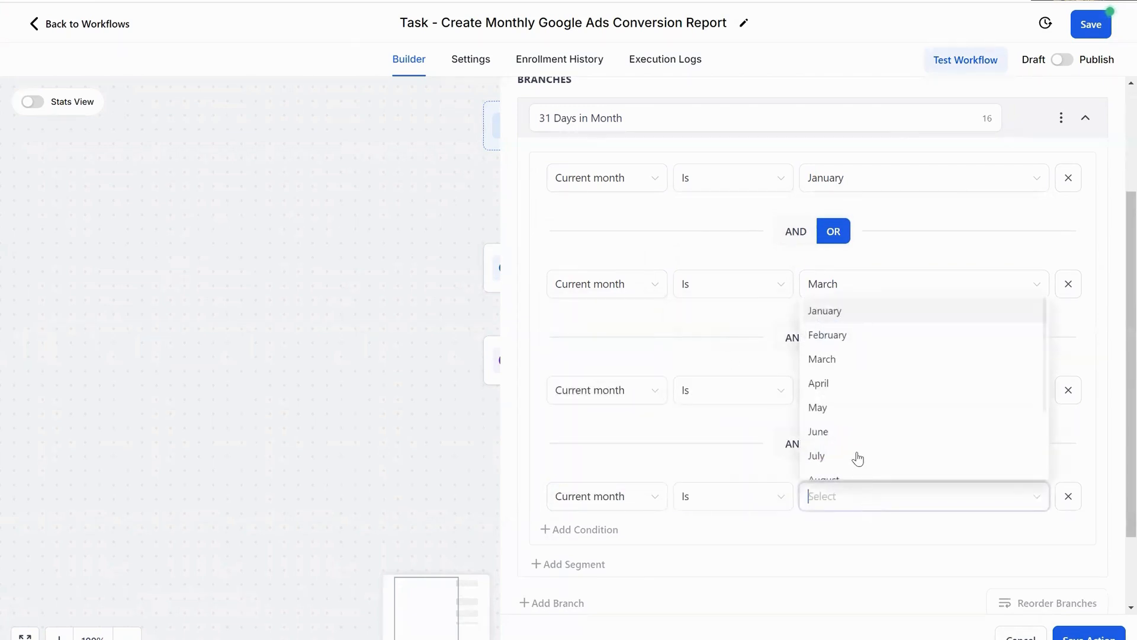
{"action": "left_click", "coordinate": [858, 456]}
Add a fifth OR condition to the branch for Current month Is August
{"action": "scroll", "coordinate": [858, 453], "scroll_direction": "down", "scroll_amount": 2}
{"action": "left_click", "coordinate": [618, 426]}
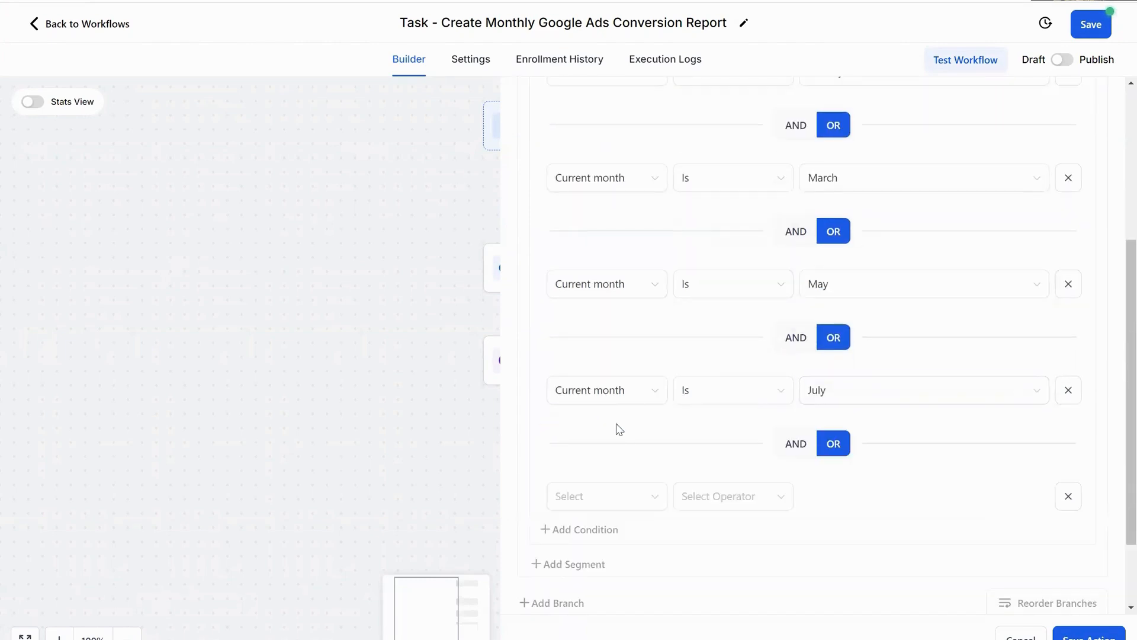
{"action": "left_click", "coordinate": [617, 500]}
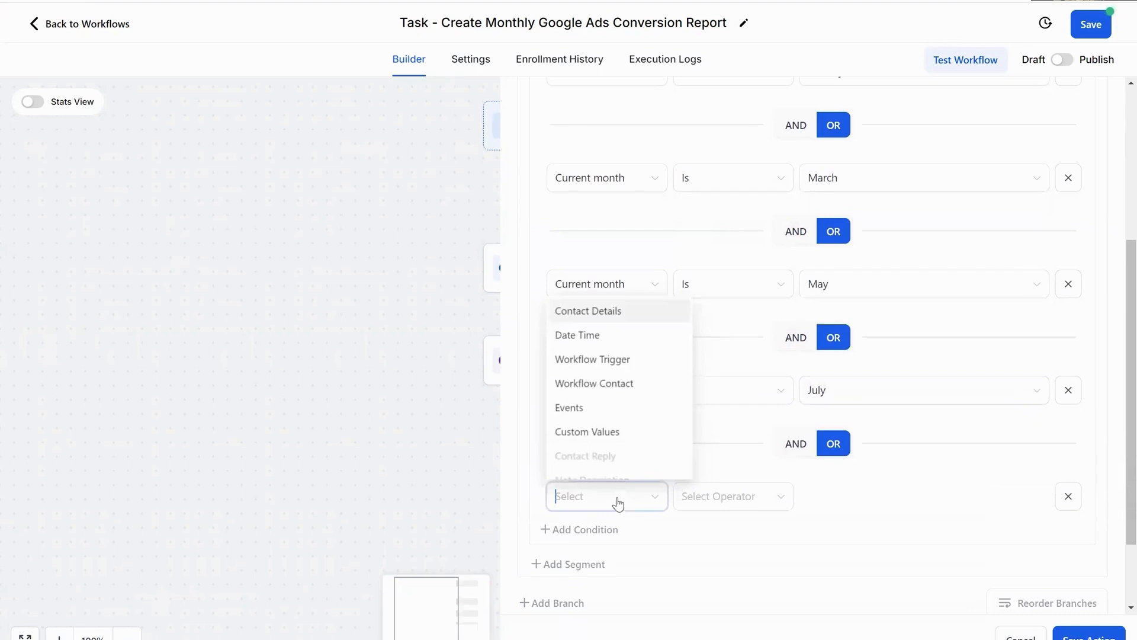
{"action": "left_click", "coordinate": [598, 346]}
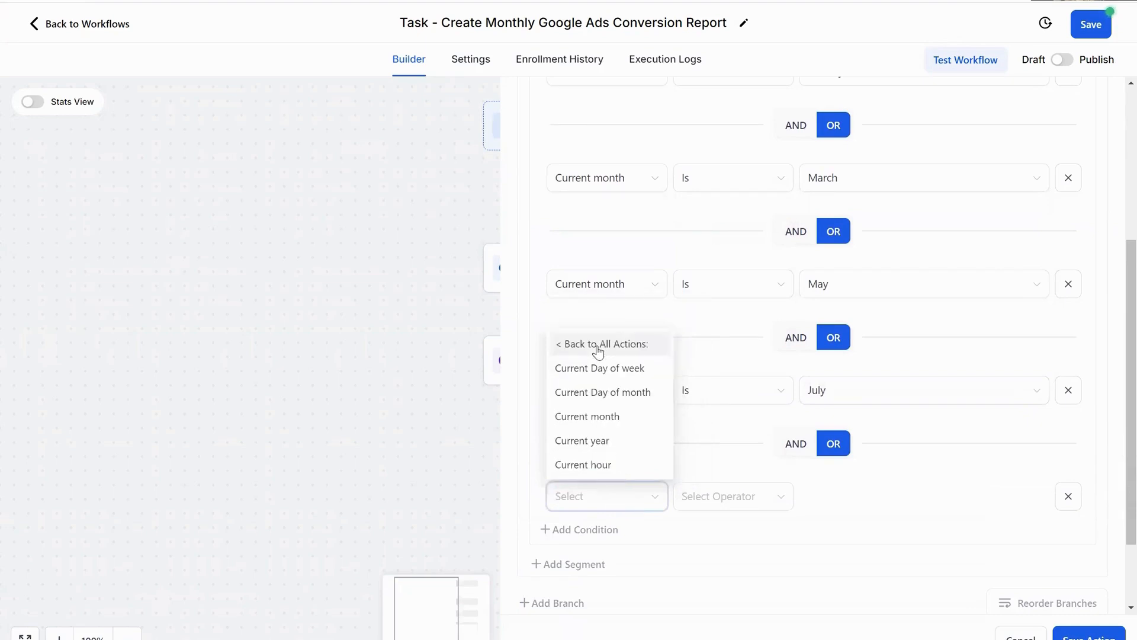
{"action": "left_click", "coordinate": [614, 415]}
{"action": "left_click", "coordinate": [724, 501]}
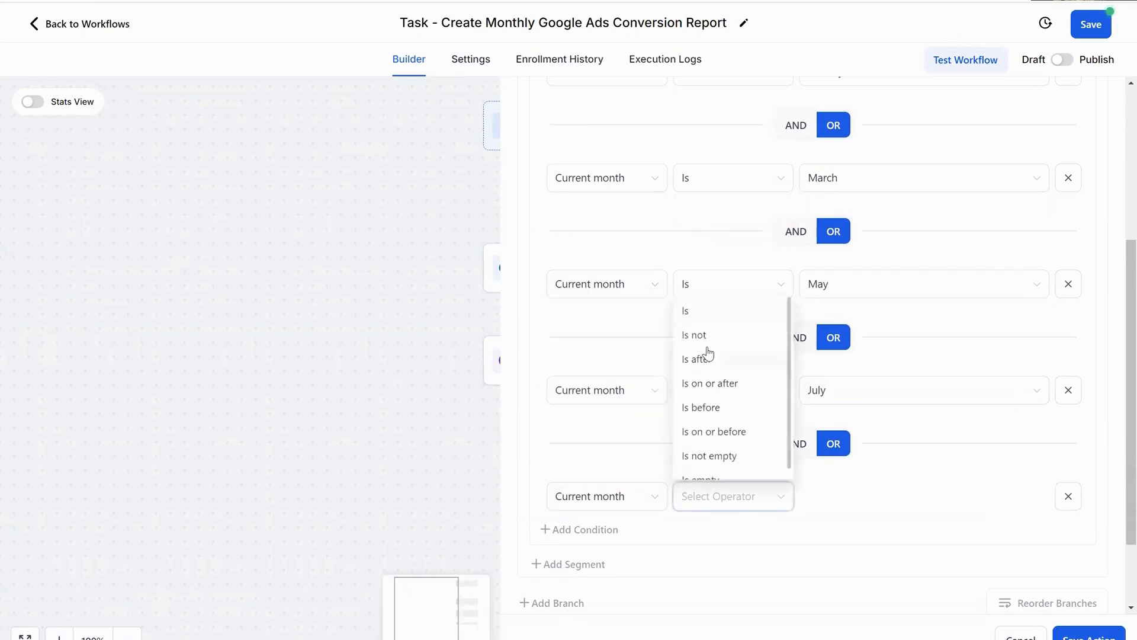
{"action": "left_click", "coordinate": [723, 310]}
{"action": "left_click", "coordinate": [846, 498]}
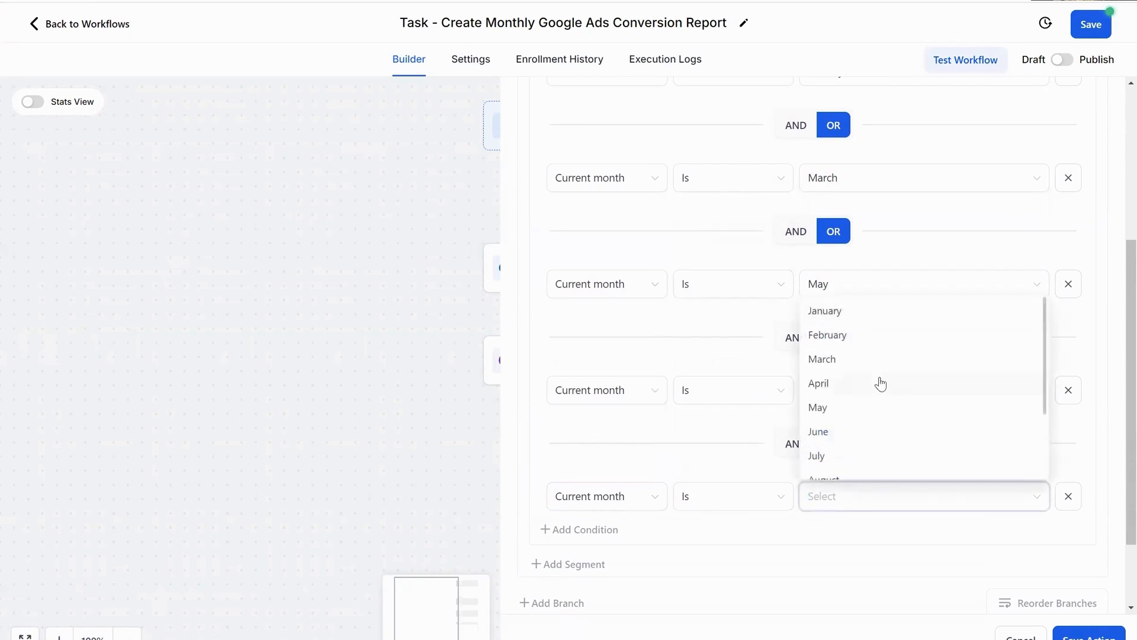
{"action": "scroll", "coordinate": [853, 368], "scroll_direction": "down", "scroll_amount": 2}
{"action": "left_click", "coordinate": [845, 368]}
Add a sixth OR condition to the 31 Days in Month branch for Current month Is October
{"action": "scroll", "coordinate": [847, 368], "scroll_direction": "down", "scroll_amount": 2}
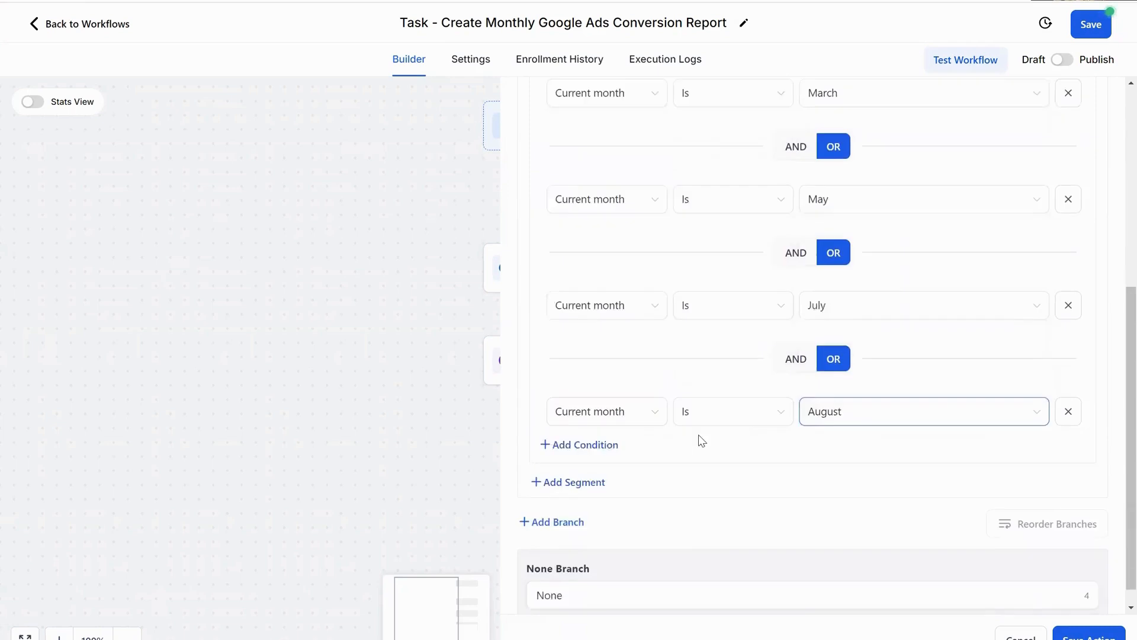
{"action": "left_click", "coordinate": [595, 423]}
{"action": "left_click", "coordinate": [623, 494]}
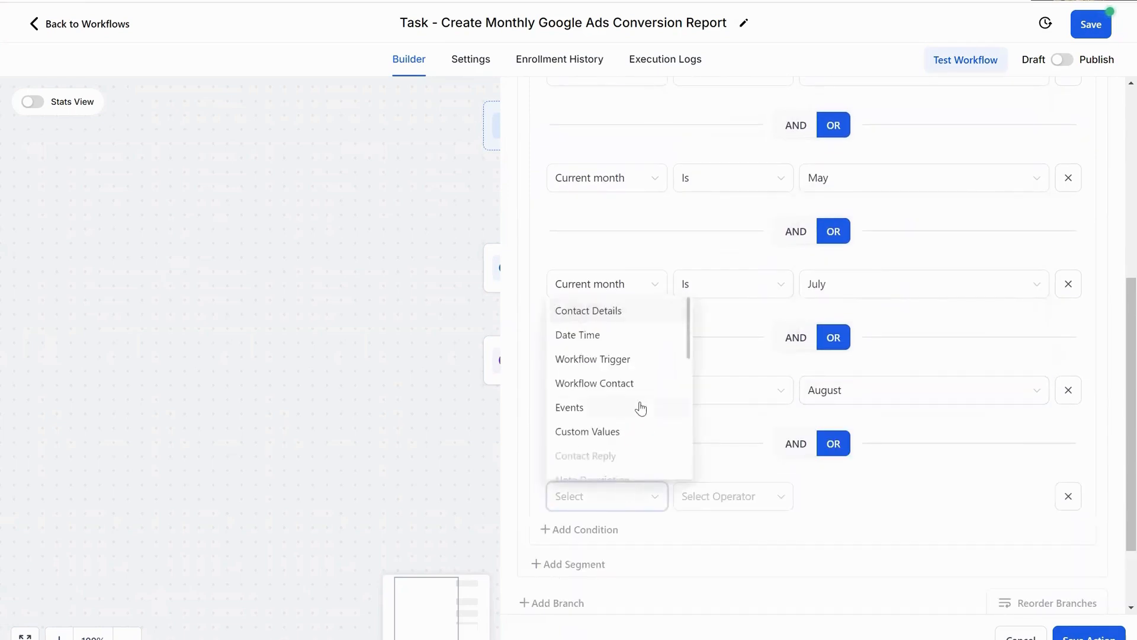
{"action": "left_click", "coordinate": [629, 332]}
{"action": "left_click", "coordinate": [641, 416]}
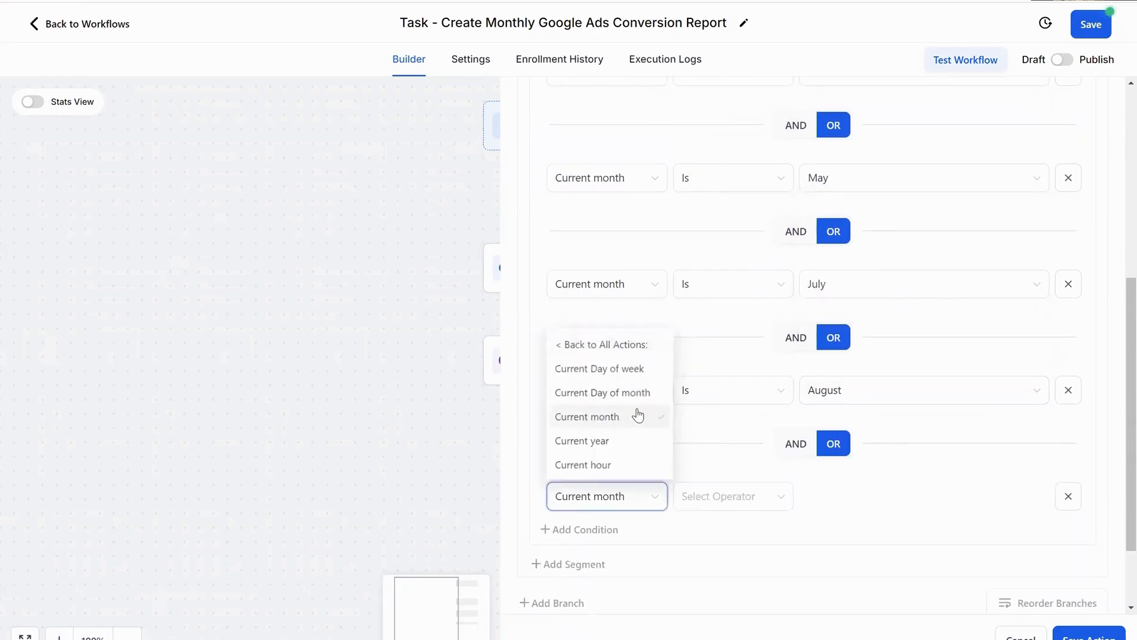
{"action": "left_click", "coordinate": [709, 496]}
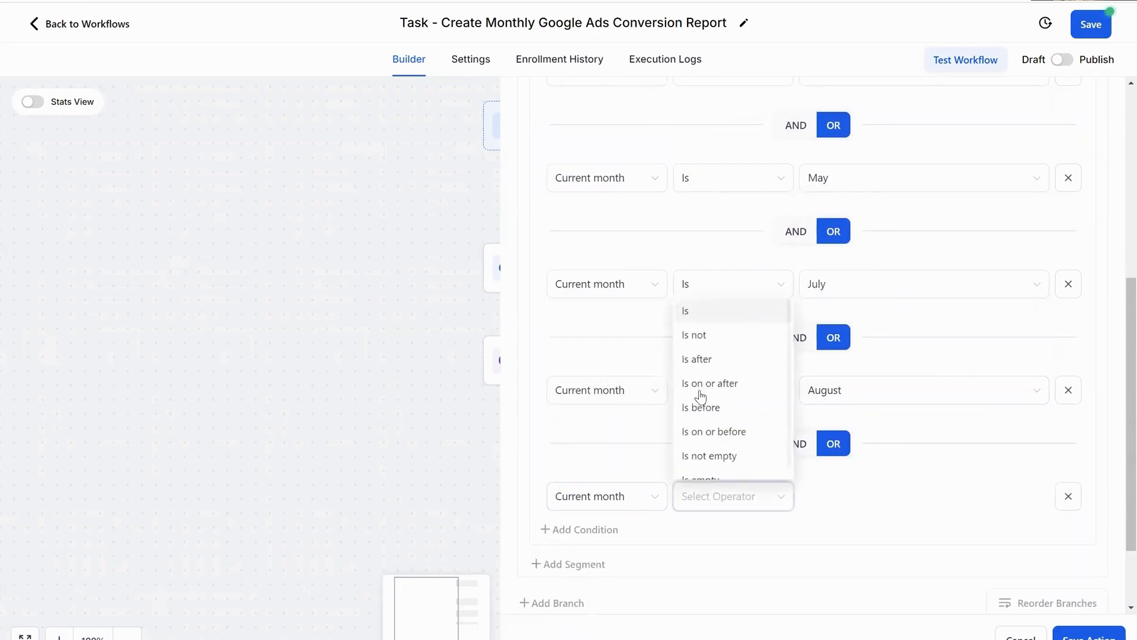
{"action": "left_click", "coordinate": [723, 309]}
{"action": "left_click", "coordinate": [845, 504]}
{"action": "scroll", "coordinate": [879, 425], "scroll_direction": "down", "scroll_amount": 2}
{"action": "scroll", "coordinate": [878, 426], "scroll_direction": "down", "scroll_amount": 1}
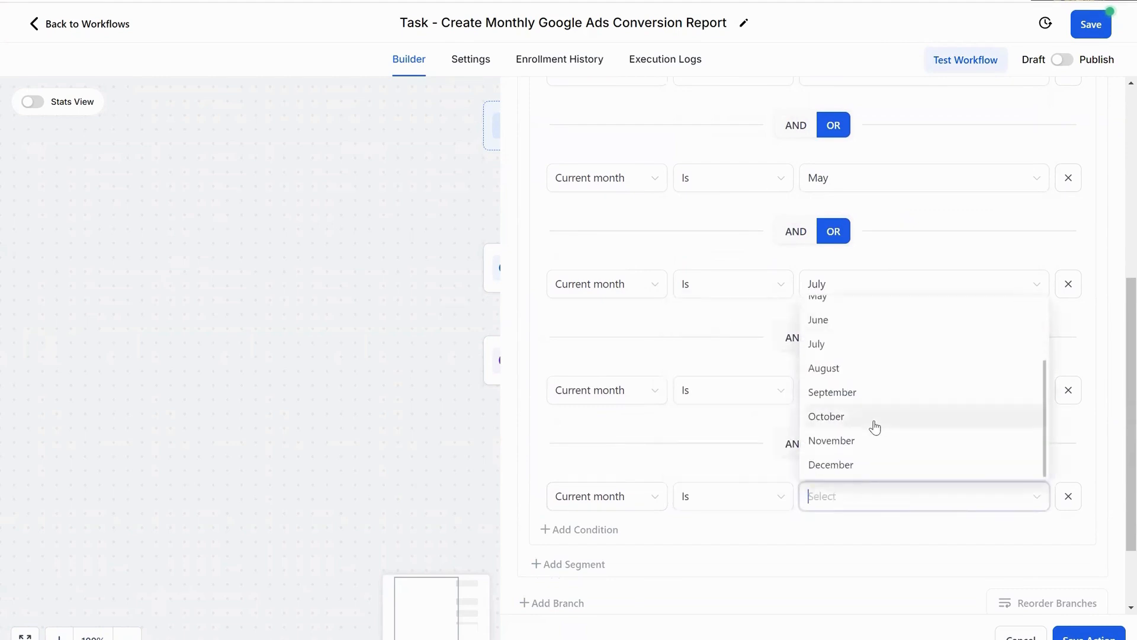
{"action": "left_click", "coordinate": [874, 425]}
Add a seventh OR condition to the 31 Days in Month branch for Current month Is December
{"action": "left_click", "coordinate": [583, 532]}
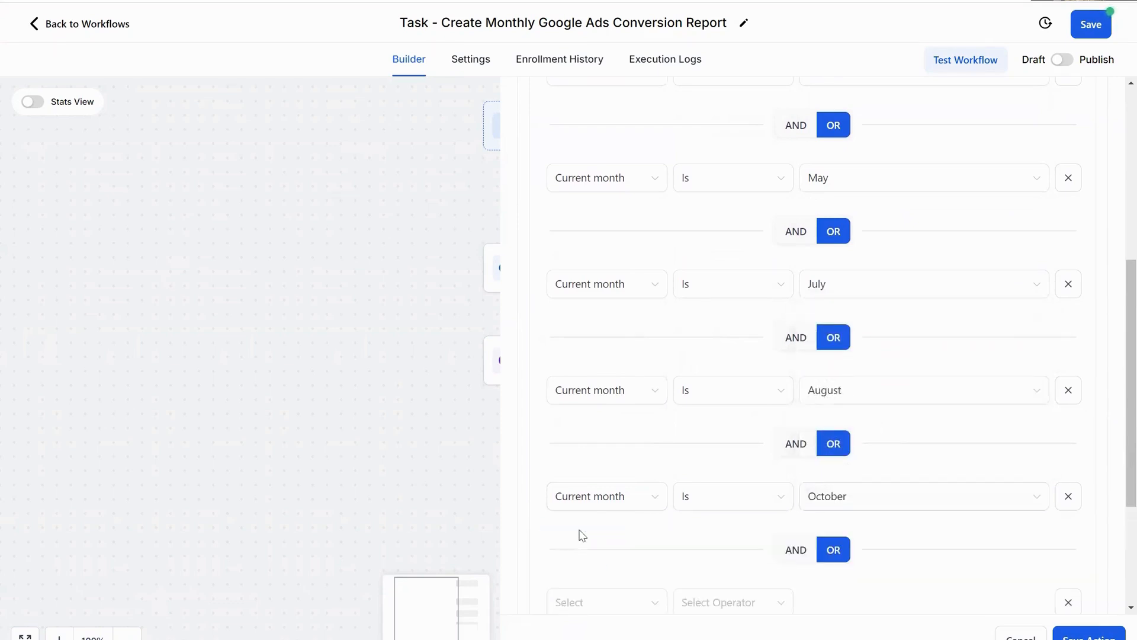
{"action": "left_click", "coordinate": [614, 610]}
{"action": "left_click", "coordinate": [627, 440]}
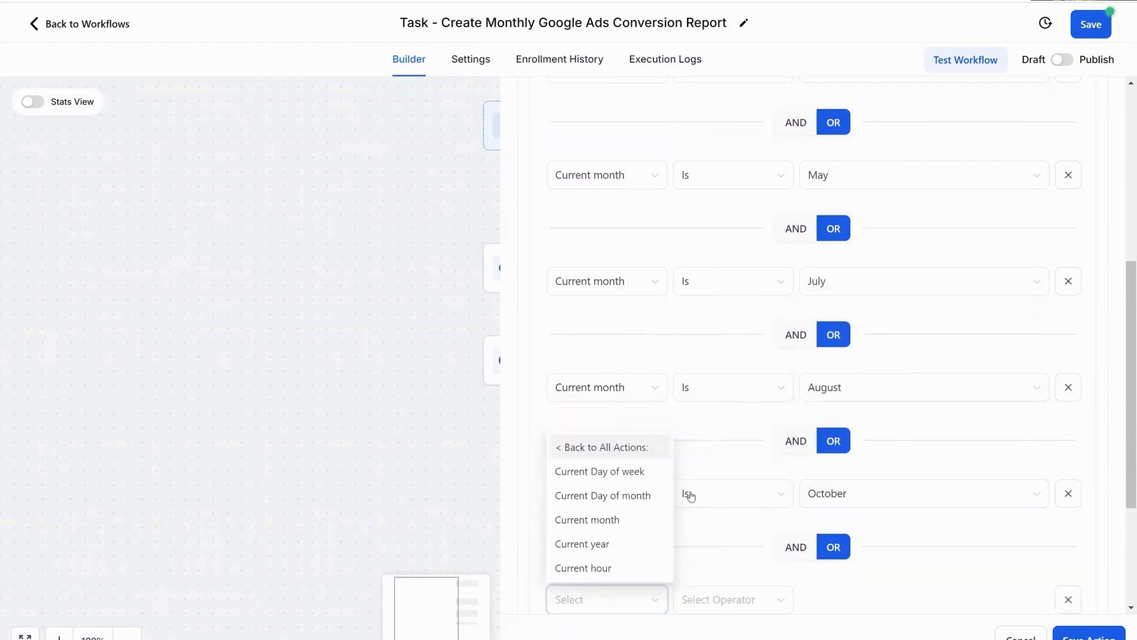
{"action": "left_click", "coordinate": [625, 516]}
{"action": "scroll", "coordinate": [772, 436], "scroll_direction": "down", "scroll_amount": 3}
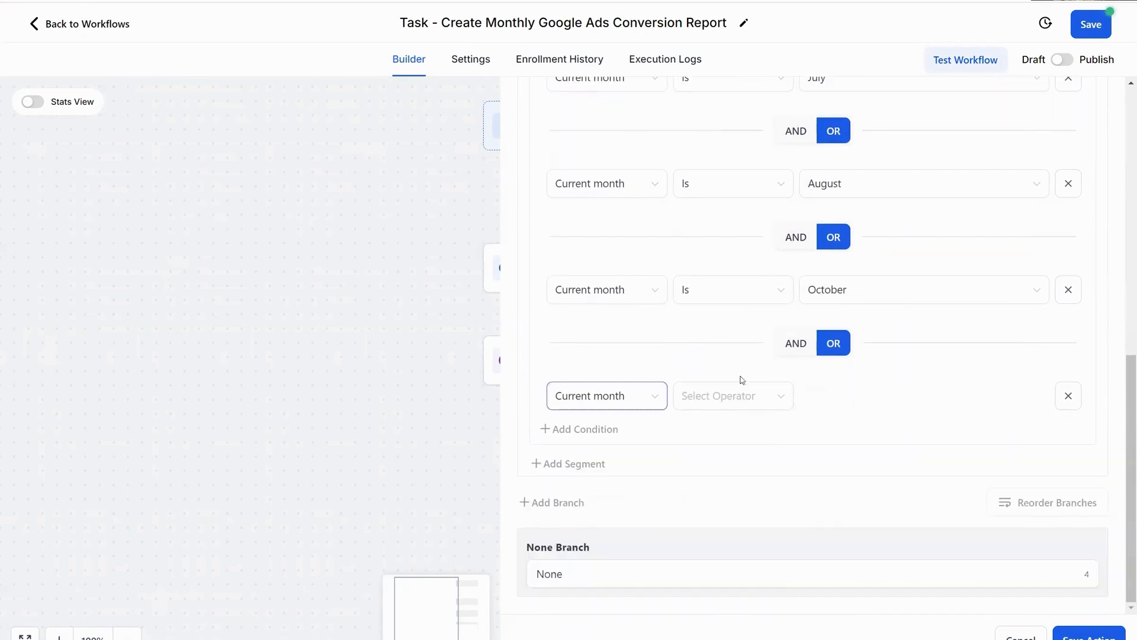
{"action": "left_click", "coordinate": [741, 395]}
{"action": "left_click", "coordinate": [736, 430]}
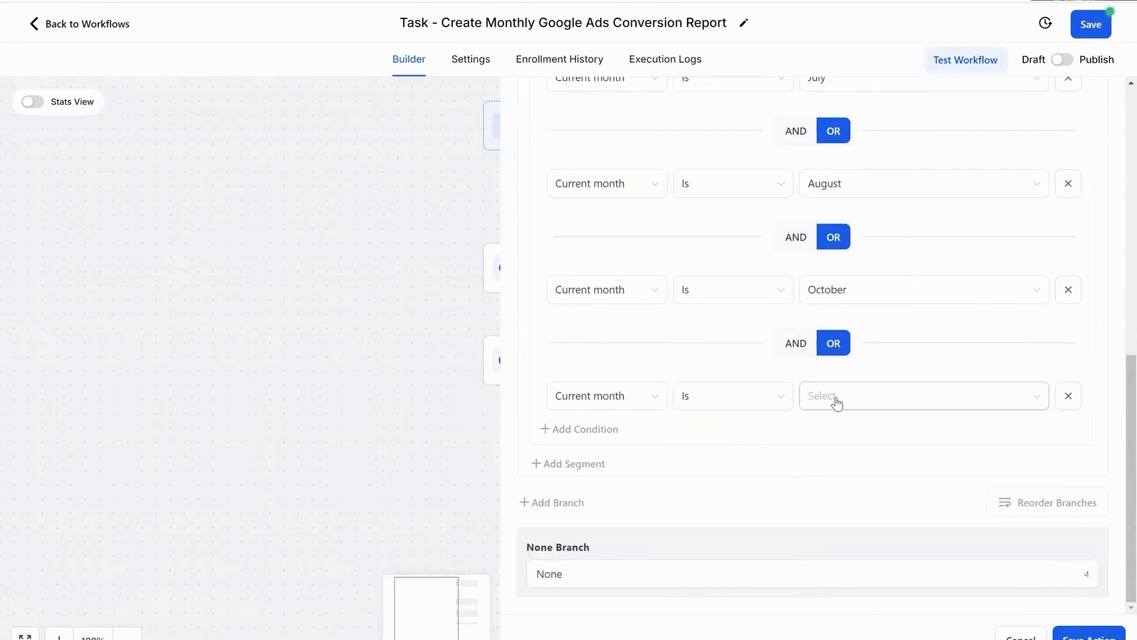
{"action": "left_click", "coordinate": [834, 399]}
{"action": "scroll", "coordinate": [886, 497], "scroll_direction": "down", "scroll_amount": 3}
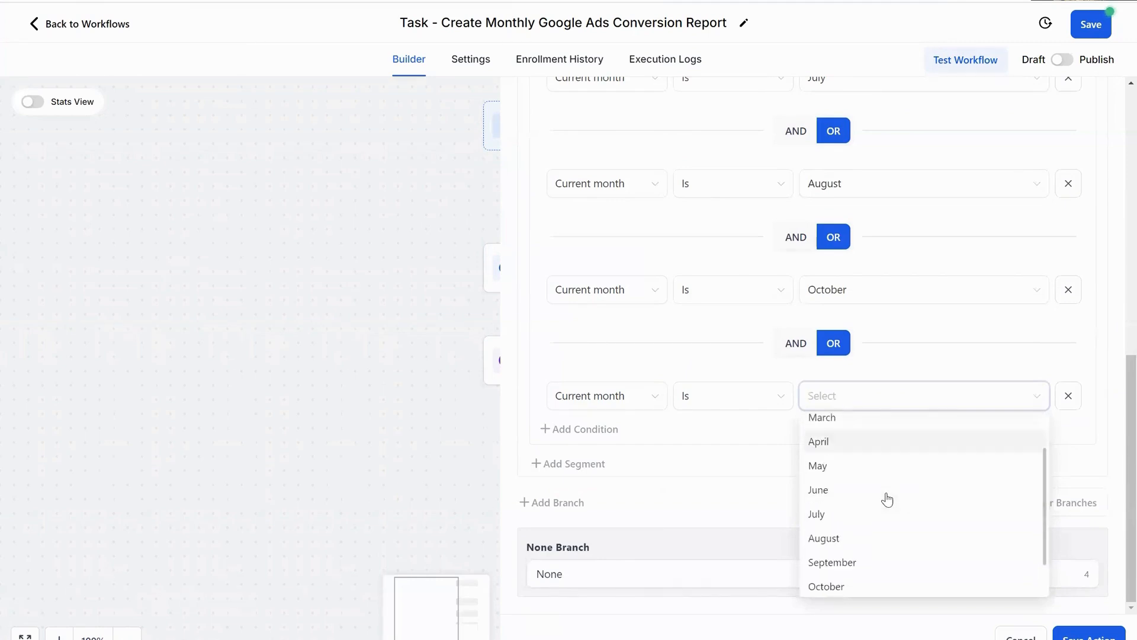
{"action": "left_click", "coordinate": [875, 589]}
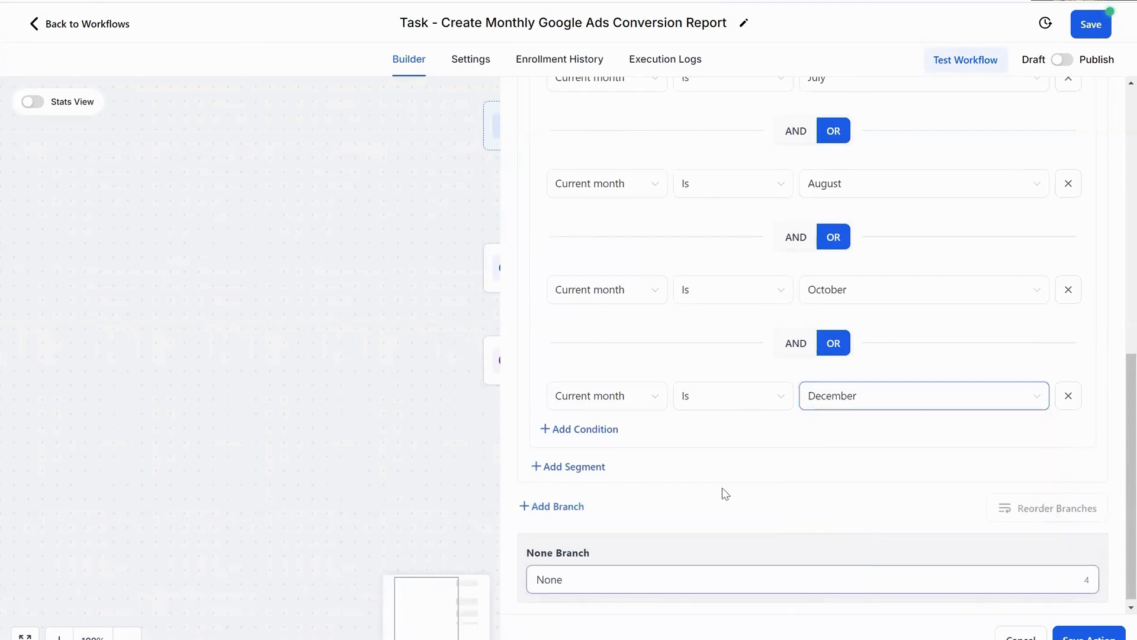
Add a second branch to the condition, collapse the 31 Days in Month branch, and name the new one 30 Days in Month
{"action": "left_click", "coordinate": [551, 507]}
{"action": "scroll", "coordinate": [681, 444], "scroll_direction": "up", "scroll_amount": 10}
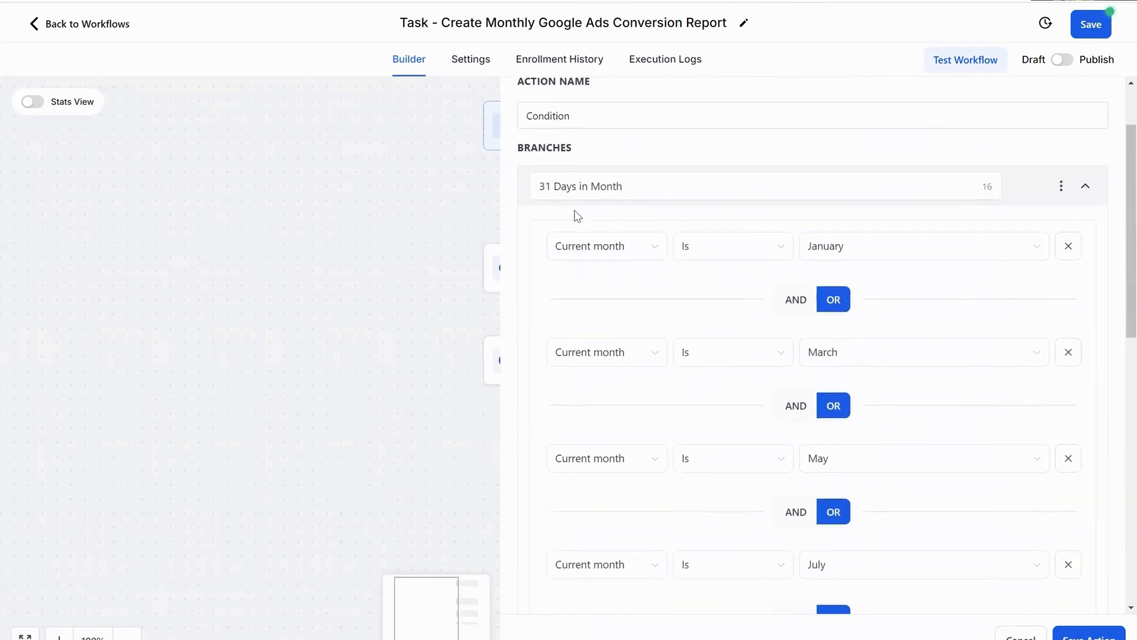
{"action": "left_click", "coordinate": [1085, 186]}
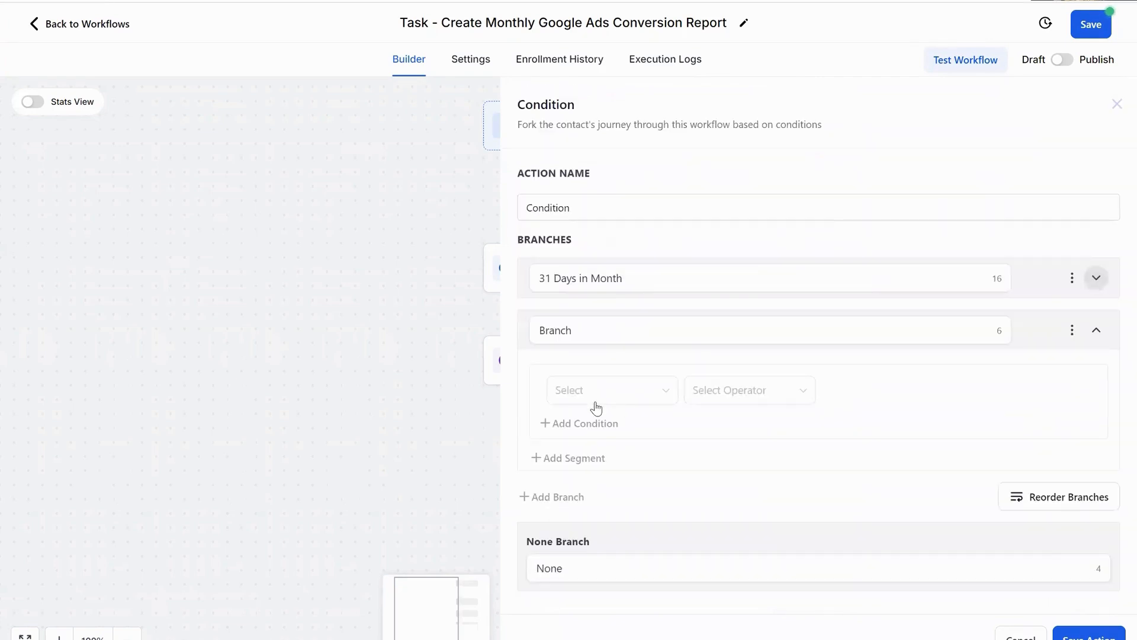
{"action": "left_click", "coordinate": [553, 330]}
{"action": "double_click", "coordinate": [543, 332]}
{"action": "type", "text": "30 Days in Mont"}
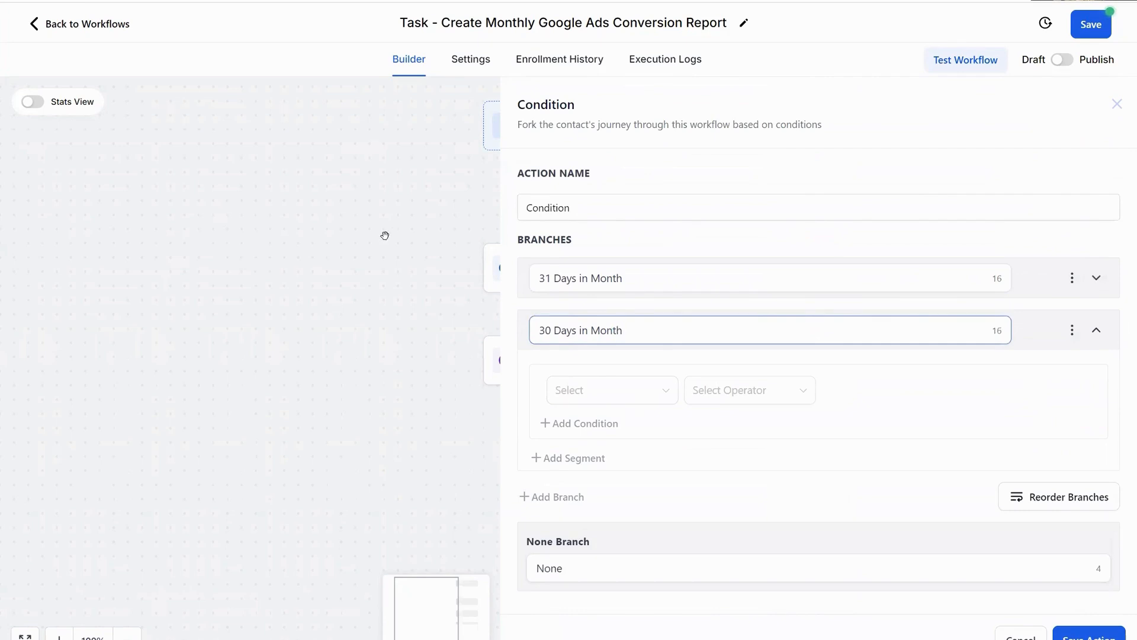
Set the first condition of the 30 Days in Month branch to Current month Is April
{"action": "left_click", "coordinate": [600, 384]}
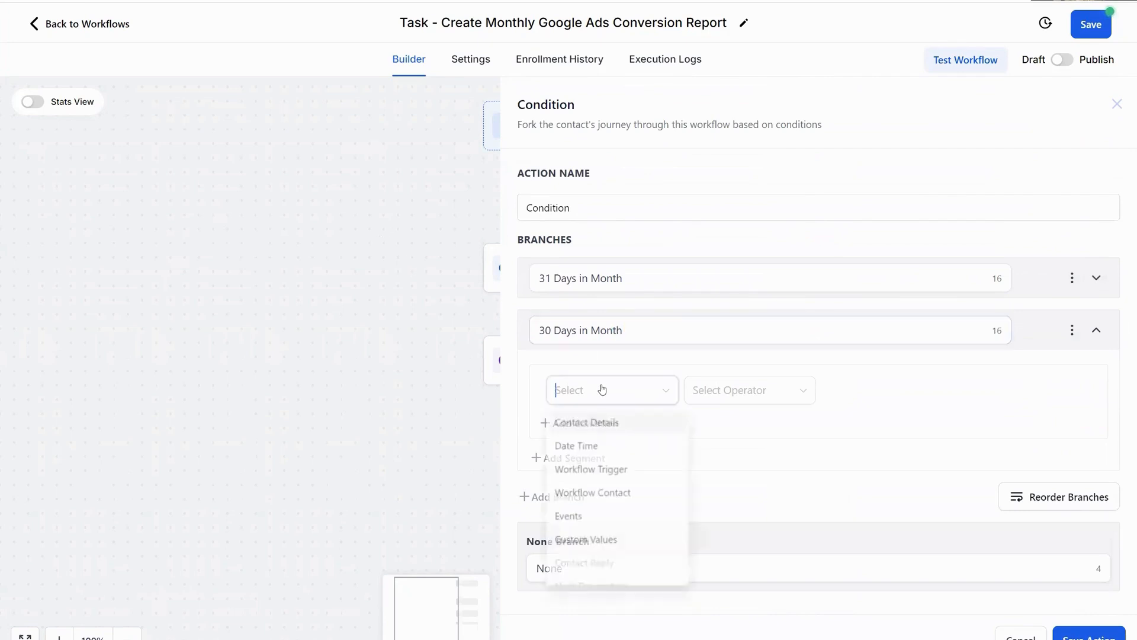
{"action": "left_click", "coordinate": [619, 452]}
{"action": "left_click", "coordinate": [592, 495]}
{"action": "left_click", "coordinate": [715, 399]}
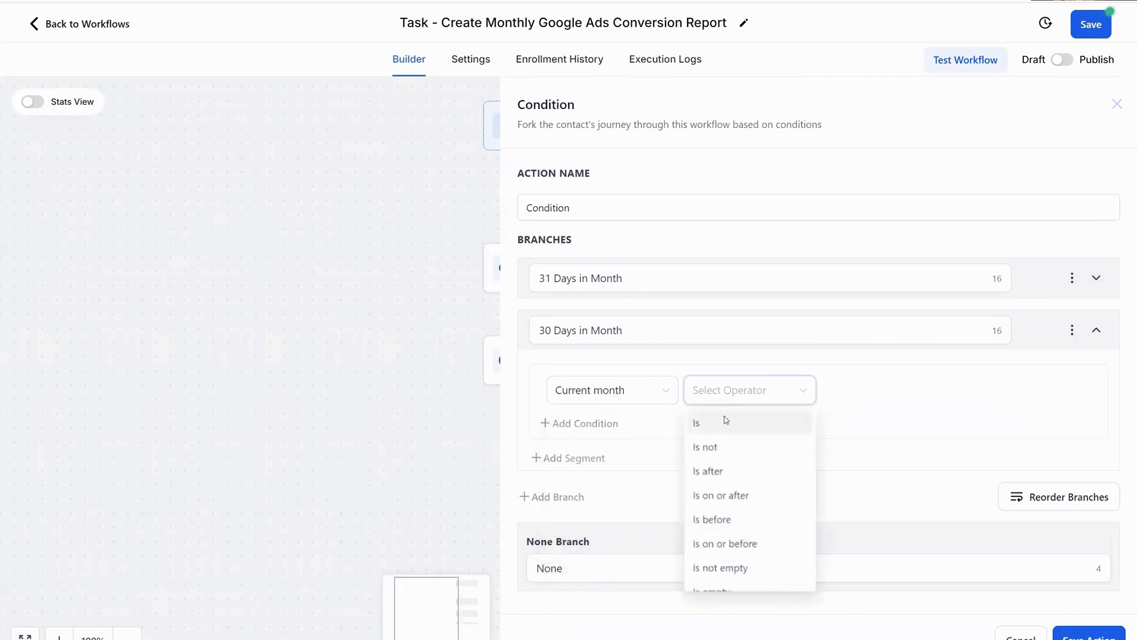
{"action": "left_click", "coordinate": [736, 426]}
{"action": "left_click", "coordinate": [949, 389]}
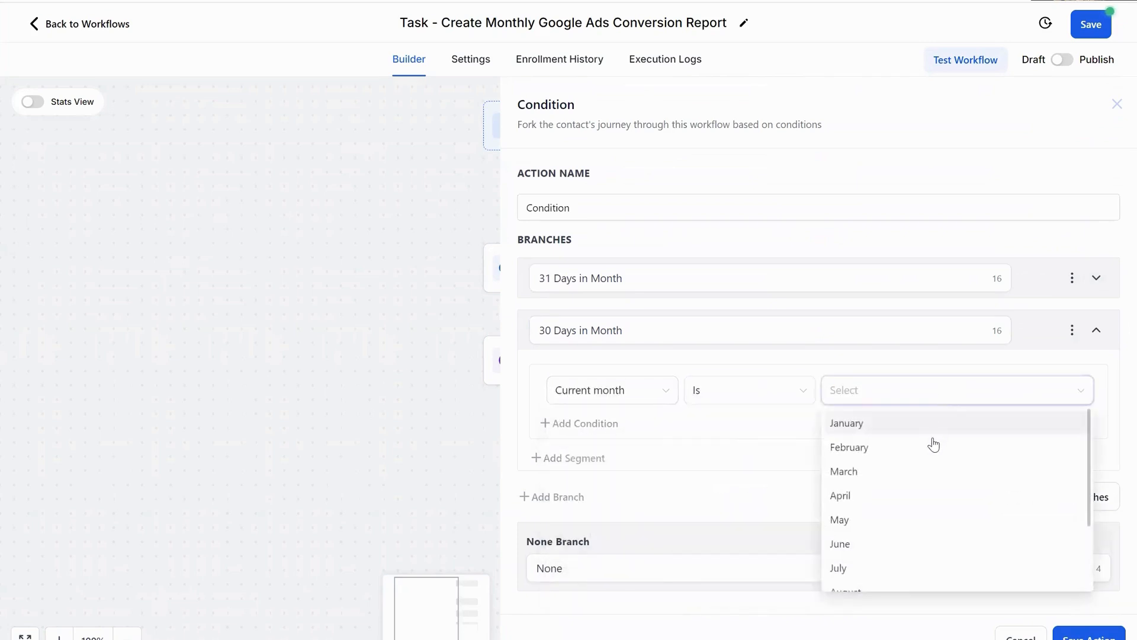
{"action": "left_click", "coordinate": [921, 496]}
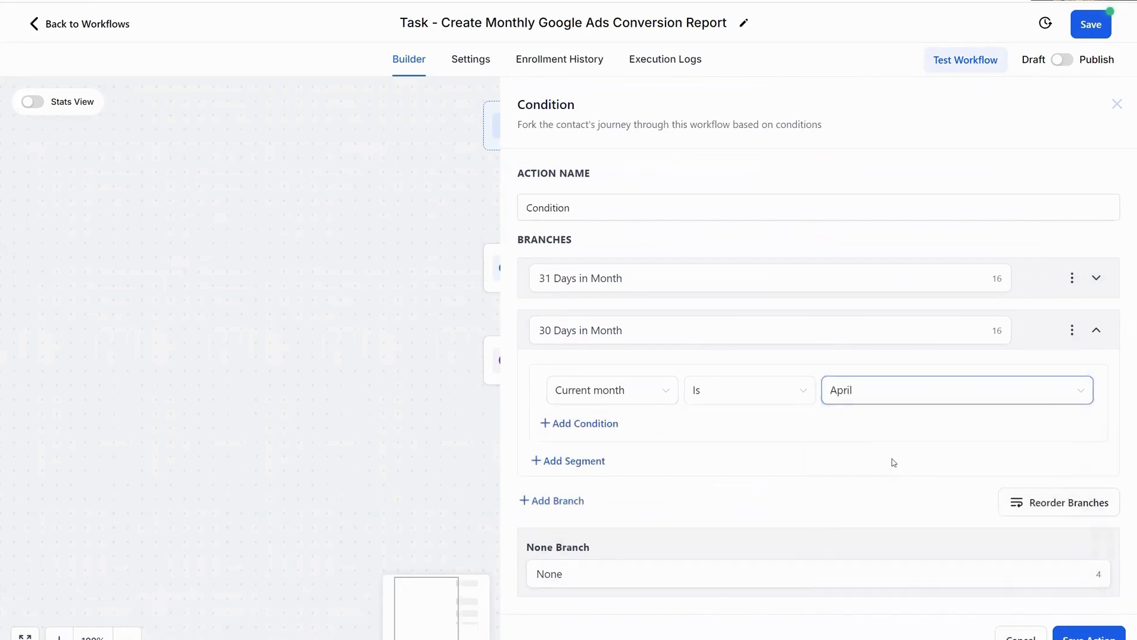
Add a second condition to the 30 Days in Month branch, joined by OR, for Current month Is June
{"action": "left_click", "coordinate": [587, 424]}
{"action": "left_click", "coordinate": [832, 444]}
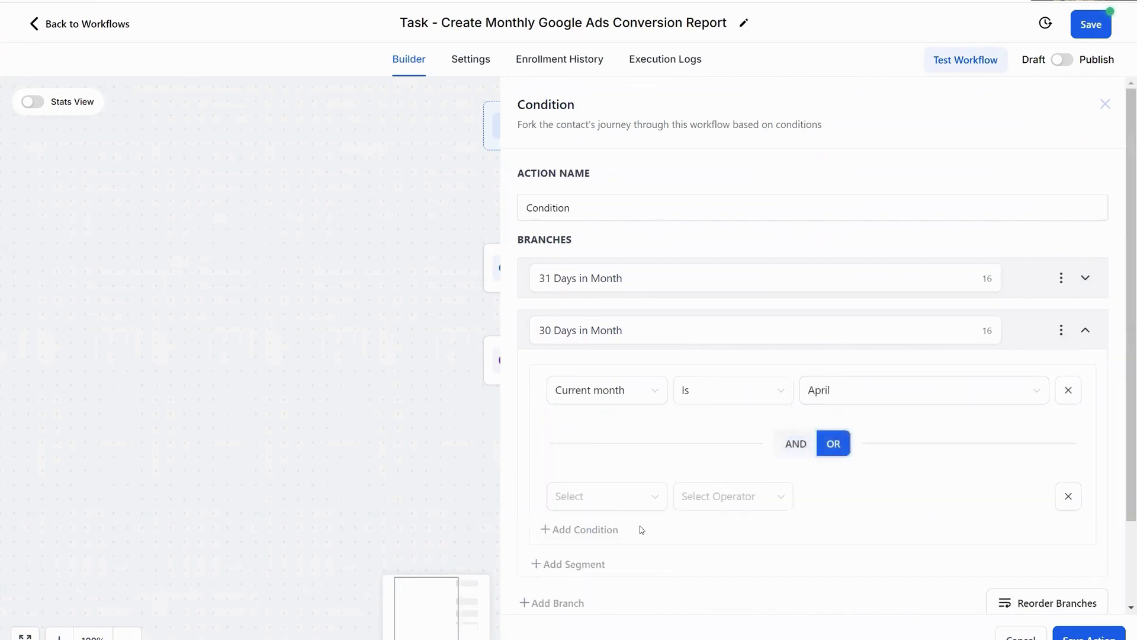
{"action": "left_click", "coordinate": [603, 506]}
{"action": "left_click", "coordinate": [621, 333]}
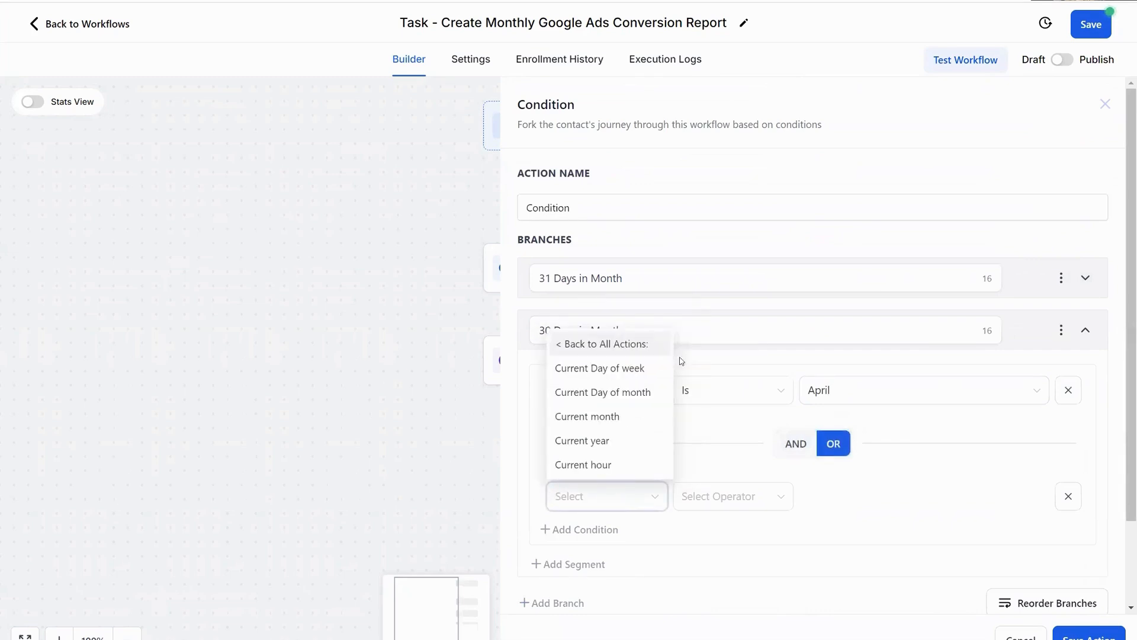
{"action": "left_click", "coordinate": [593, 417]}
{"action": "left_click", "coordinate": [732, 498]}
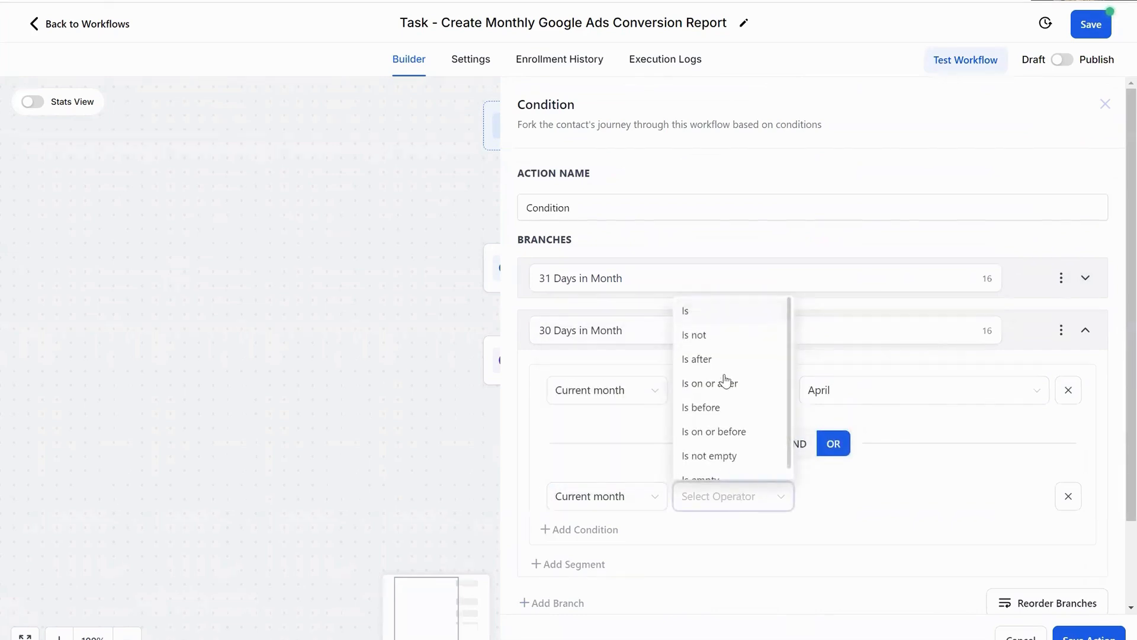
{"action": "left_click", "coordinate": [723, 315]}
{"action": "left_click", "coordinate": [842, 499]}
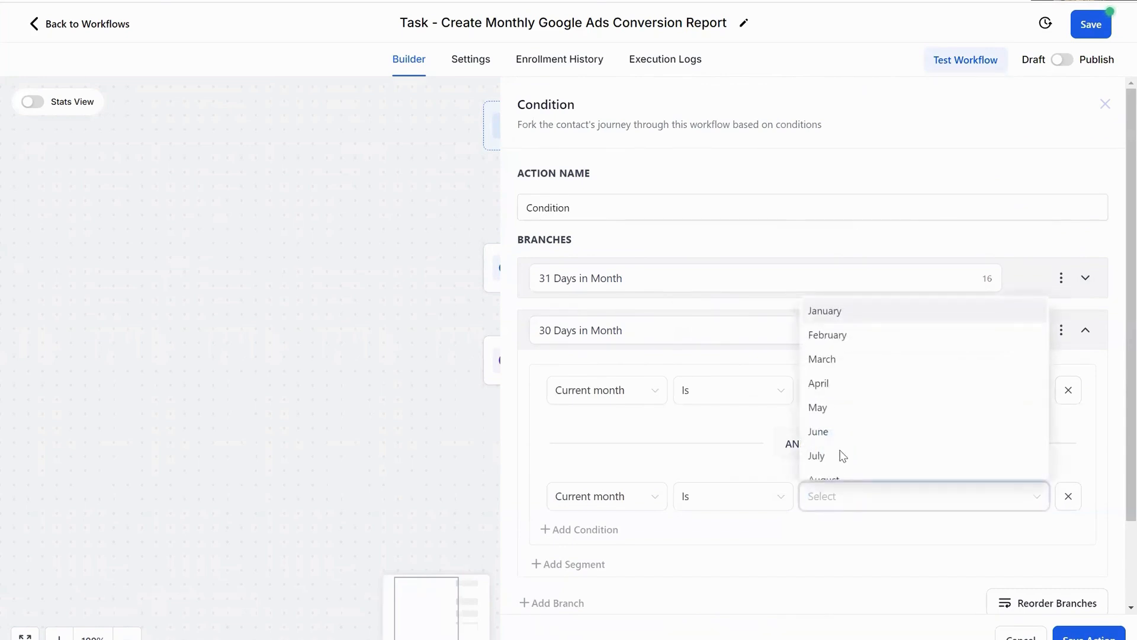
{"action": "left_click", "coordinate": [857, 431]}
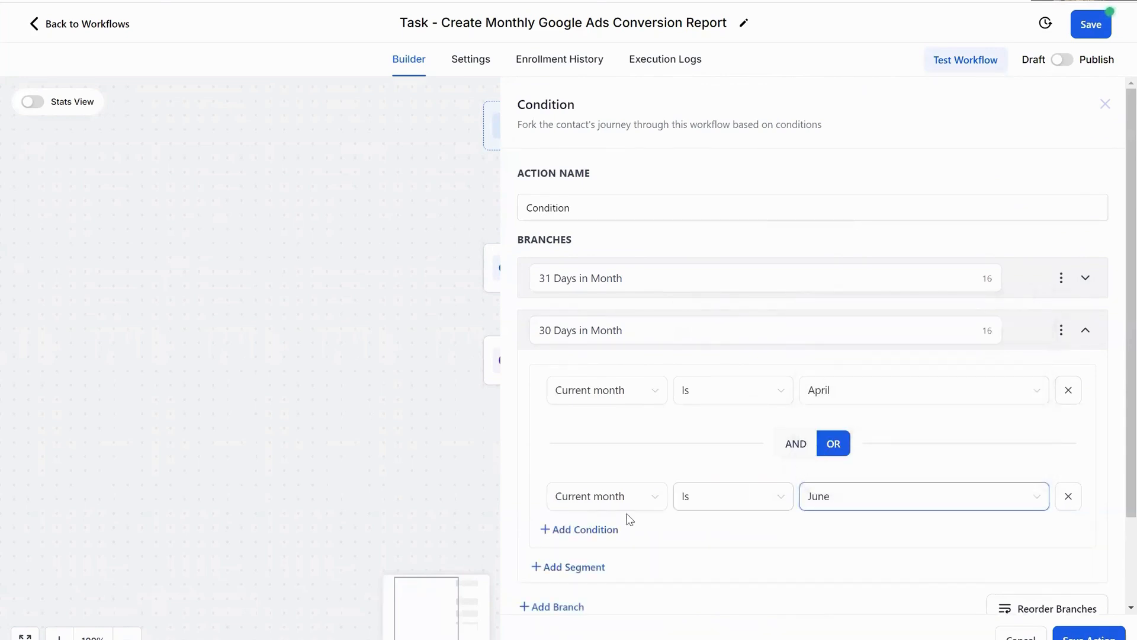
Add a third OR condition to the 30 Days in Month branch for Current month Is September
{"action": "left_click", "coordinate": [603, 530]}
{"action": "scroll", "coordinate": [673, 464], "scroll_direction": "down", "scroll_amount": 3}
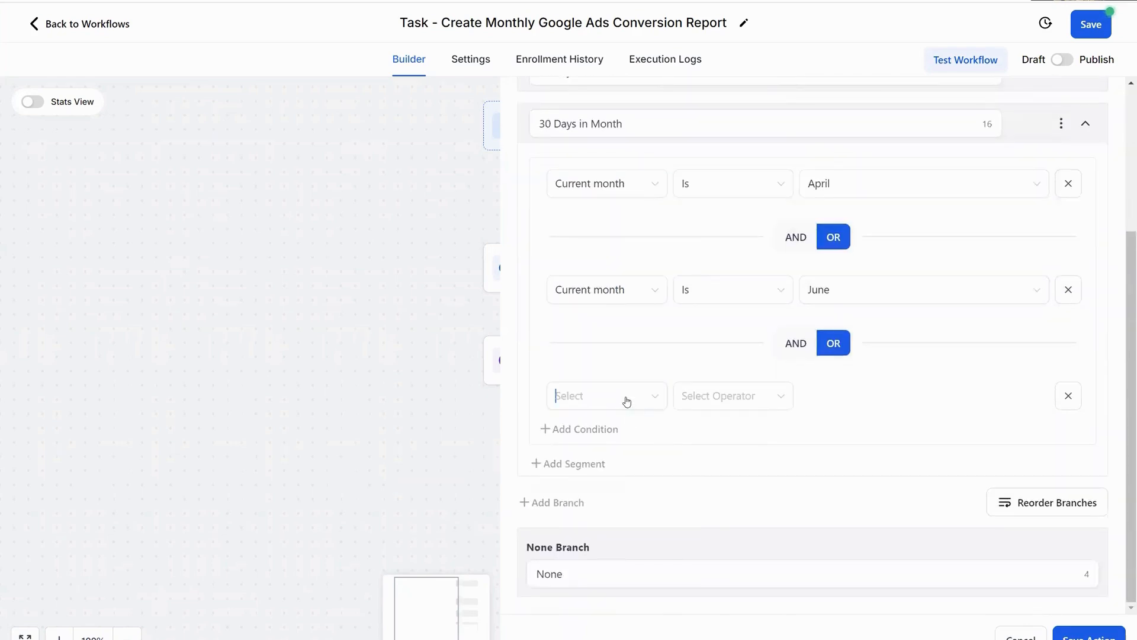
{"action": "left_click", "coordinate": [627, 398]}
{"action": "left_click", "coordinate": [632, 454]}
{"action": "left_click", "coordinate": [638, 499]}
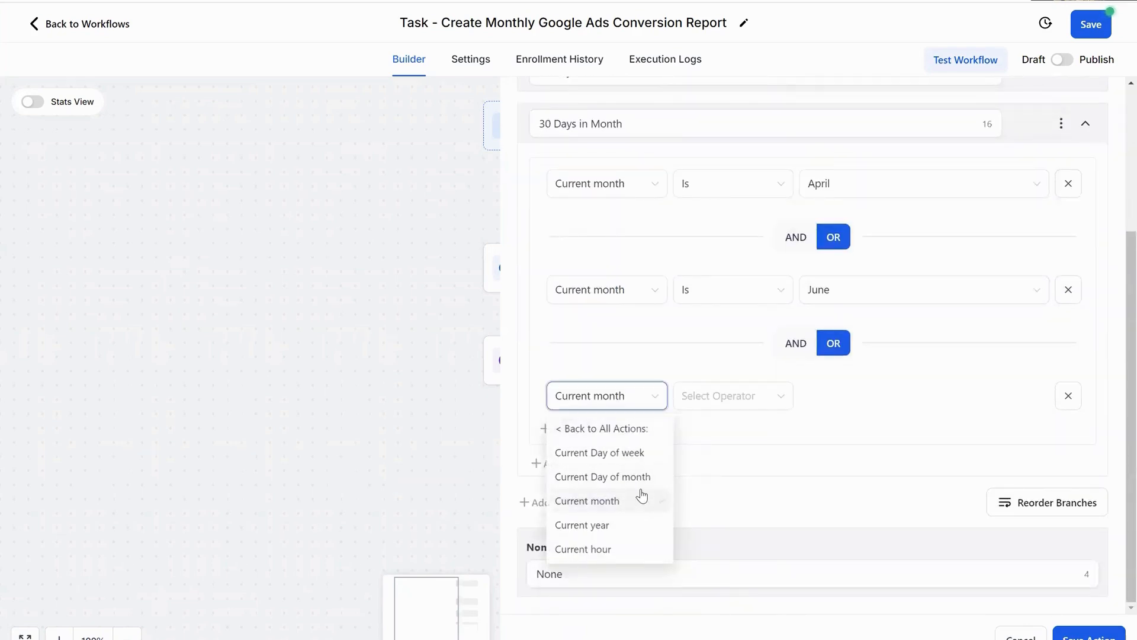
{"action": "left_click", "coordinate": [720, 405]}
{"action": "left_click", "coordinate": [720, 430]}
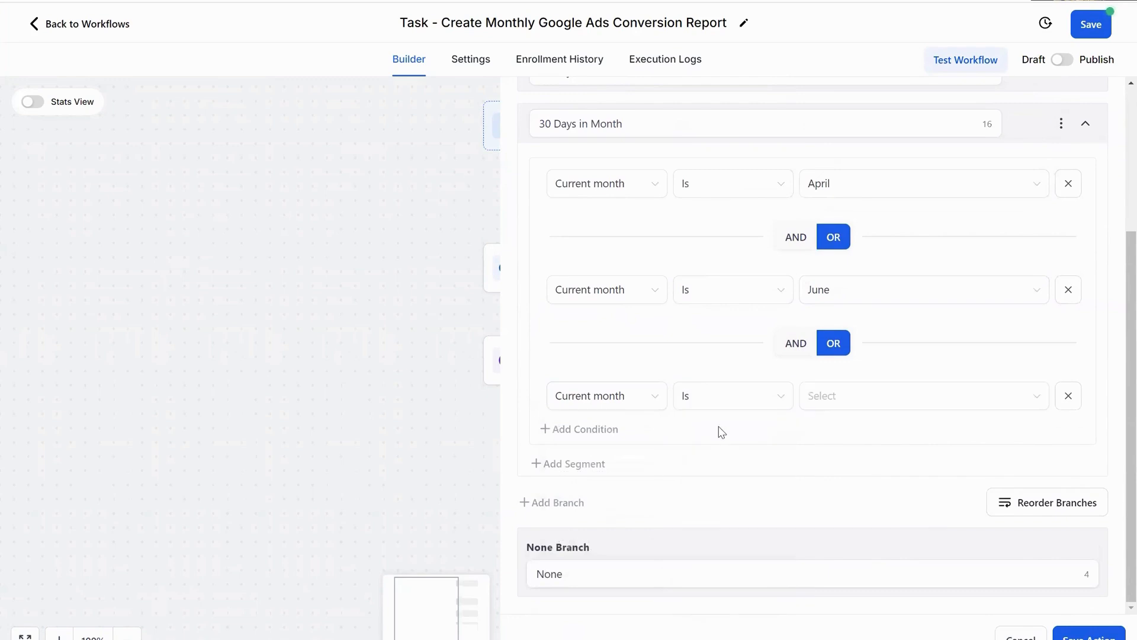
{"action": "left_click", "coordinate": [846, 405]}
{"action": "scroll", "coordinate": [873, 462], "scroll_direction": "down", "scroll_amount": 2}
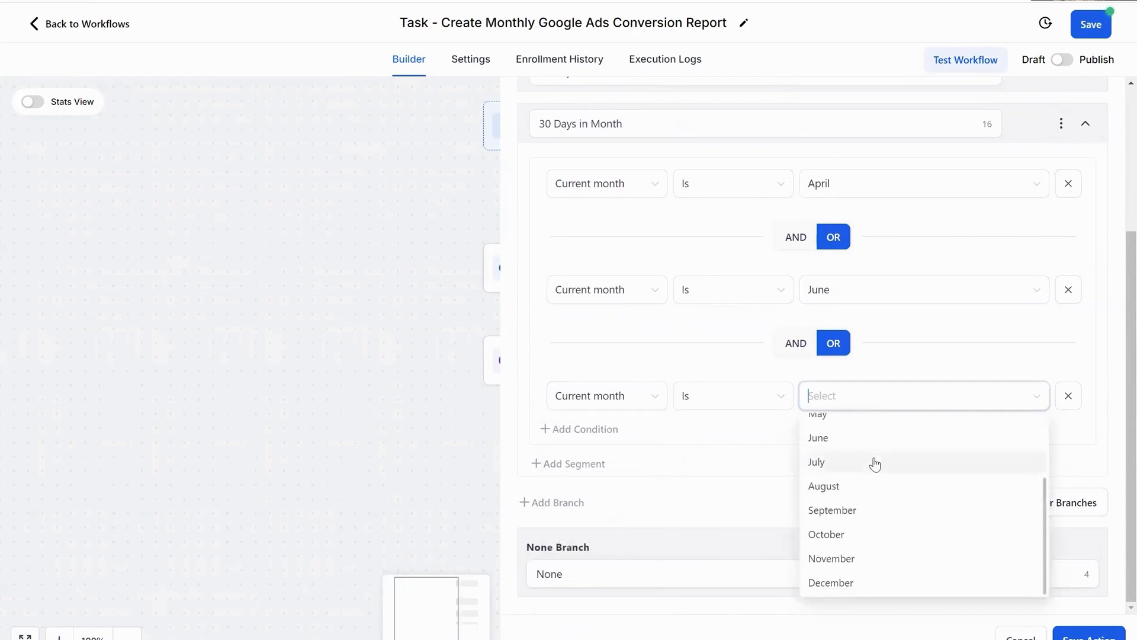
{"action": "left_click", "coordinate": [858, 508]}
Add a fourth OR condition to the 30 Days in Month branch for Current month Is November, and collapse the branch
{"action": "left_click", "coordinate": [593, 430]}
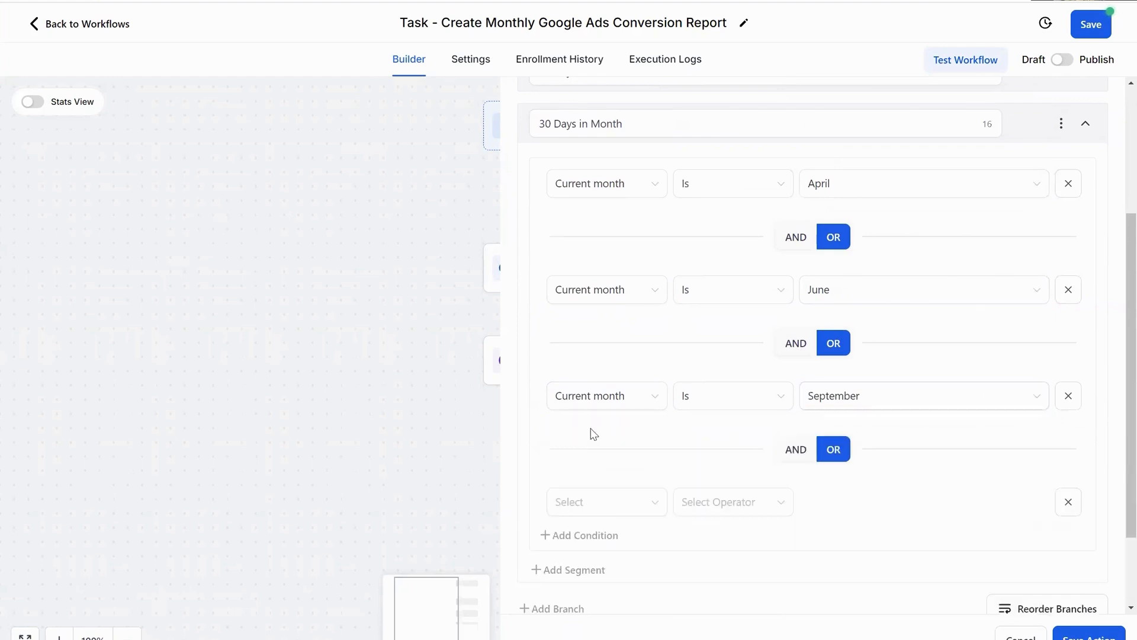
{"action": "left_click", "coordinate": [649, 504]}
{"action": "left_click", "coordinate": [629, 345]}
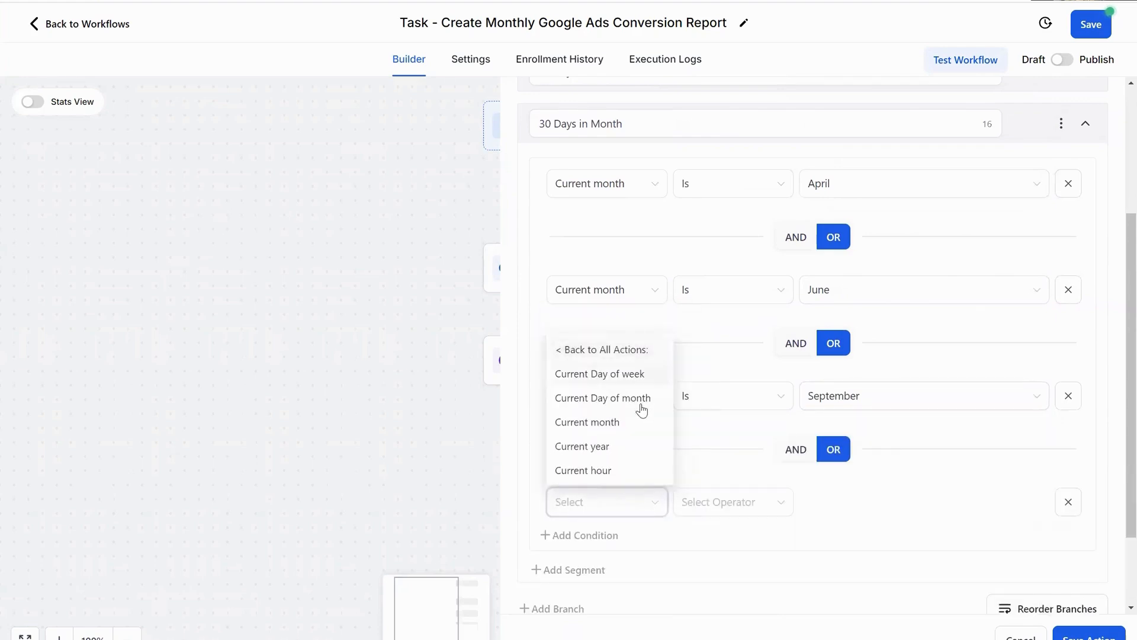
{"action": "left_click", "coordinate": [639, 427]}
{"action": "left_click", "coordinate": [711, 501]}
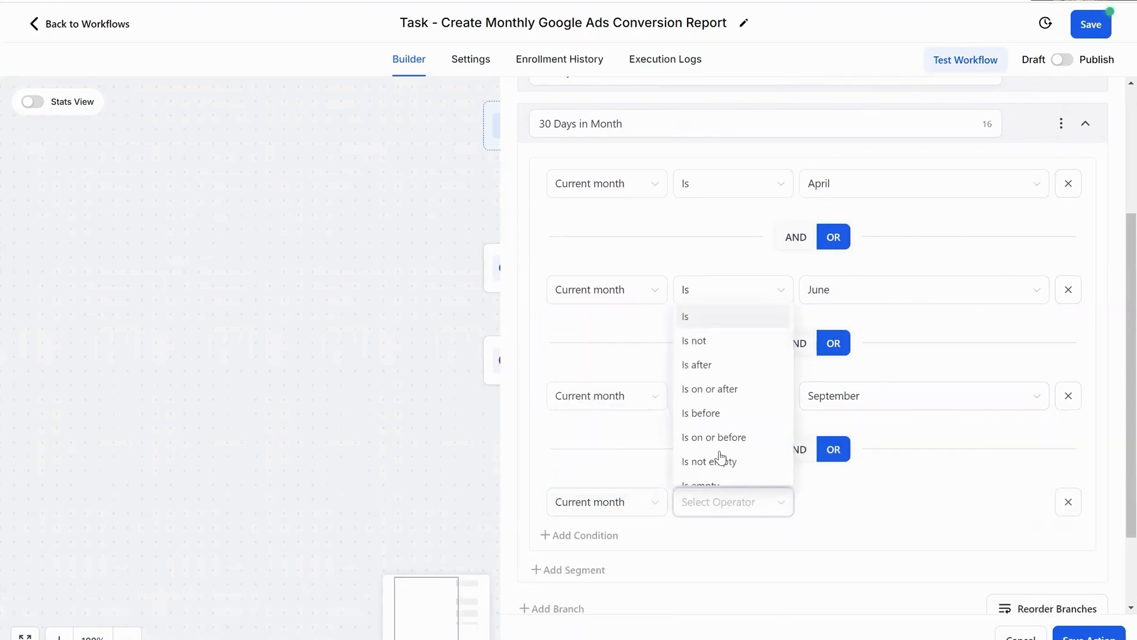
{"action": "left_click", "coordinate": [728, 320]}
{"action": "left_click", "coordinate": [858, 499]}
{"action": "scroll", "coordinate": [886, 399], "scroll_direction": "down", "scroll_amount": 2}
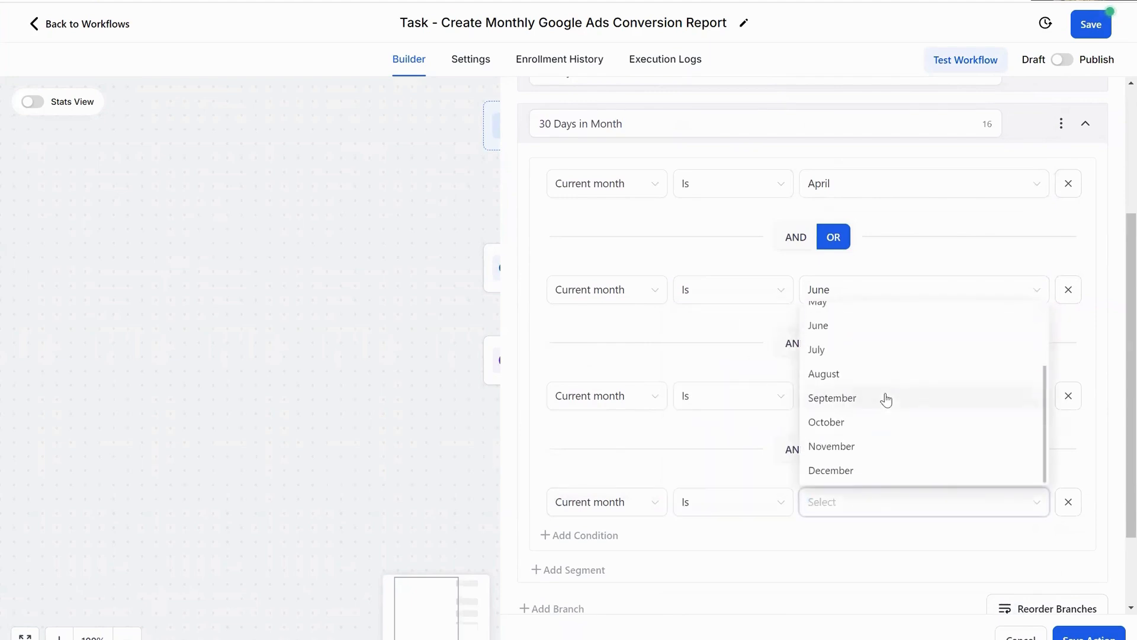
{"action": "left_click", "coordinate": [876, 448]}
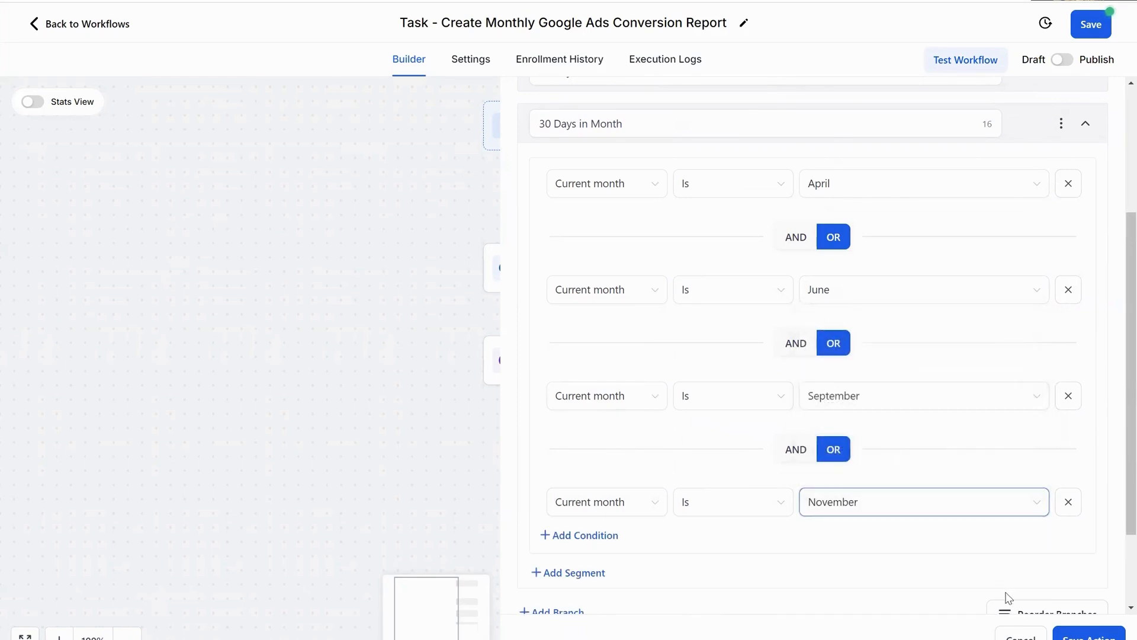
{"action": "scroll", "coordinate": [634, 334], "scroll_direction": "down", "scroll_amount": 2}
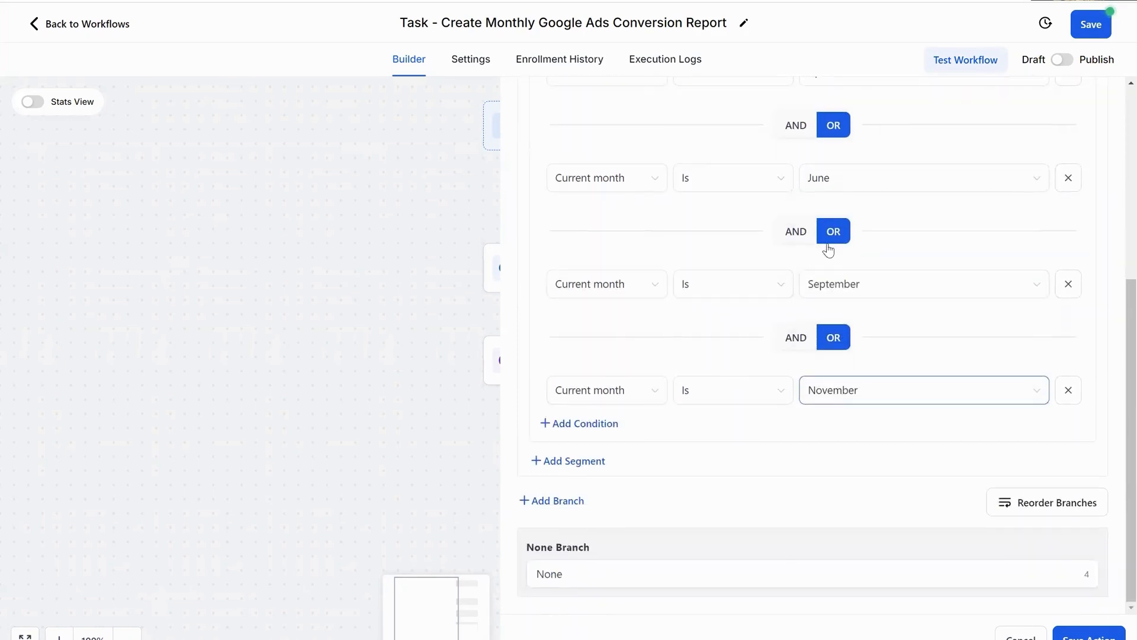
{"action": "scroll", "coordinate": [828, 250], "scroll_direction": "up", "scroll_amount": 5}
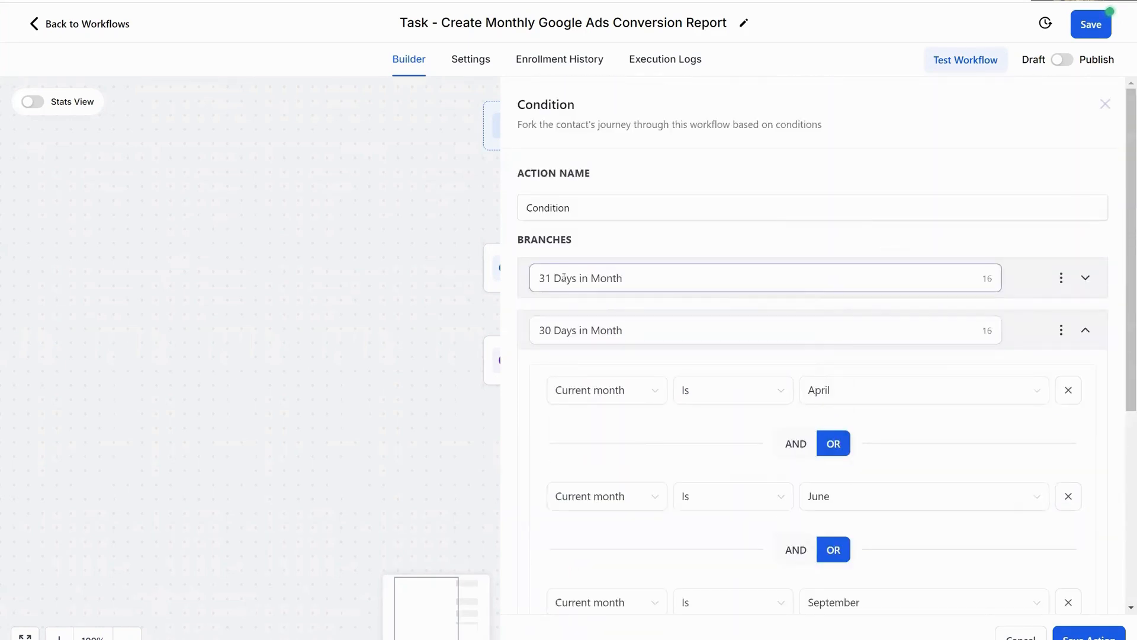
{"action": "left_click", "coordinate": [1086, 332]}
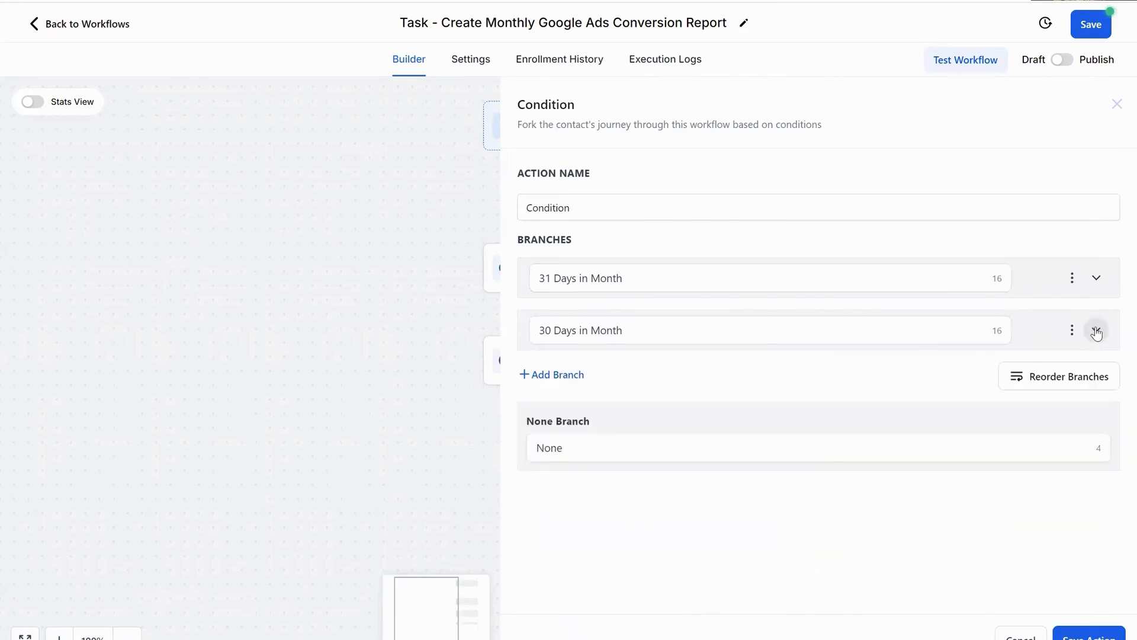
Add a third branch to the condition with the rule Current month Is February
{"action": "left_click", "coordinate": [580, 375]}
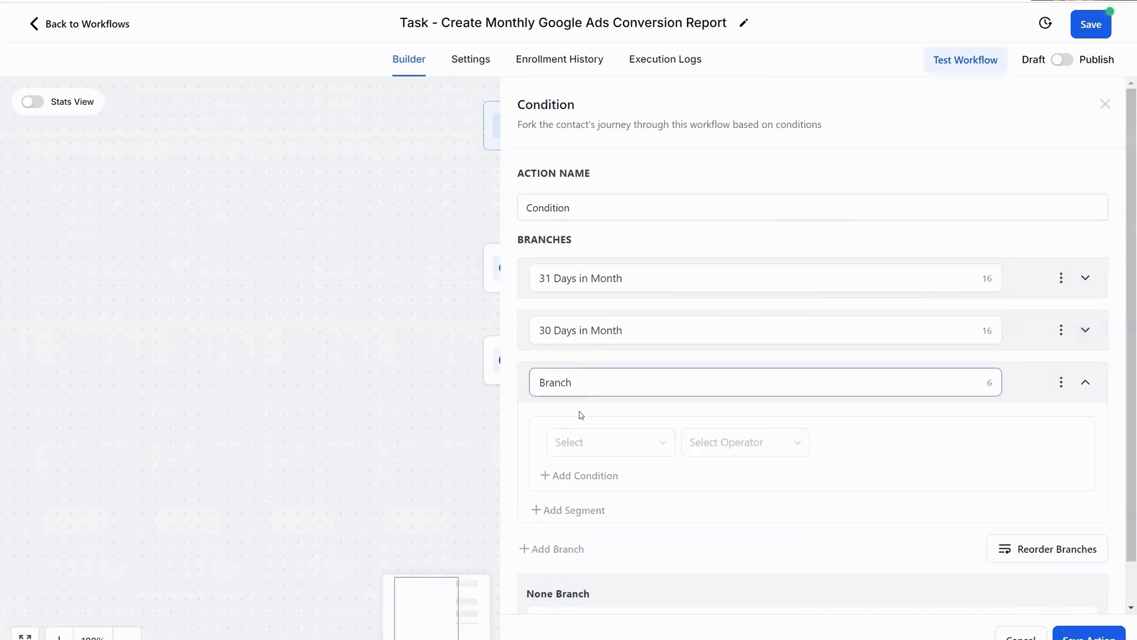
{"action": "left_click", "coordinate": [579, 454]}
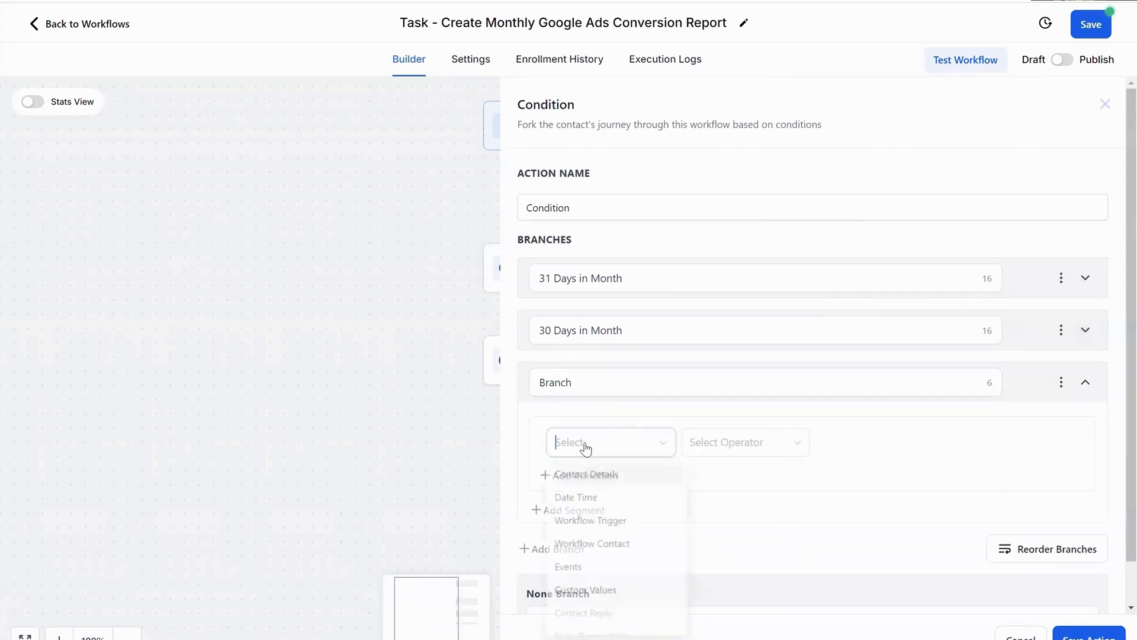
{"action": "left_click", "coordinate": [592, 499]}
{"action": "left_click", "coordinate": [585, 547]}
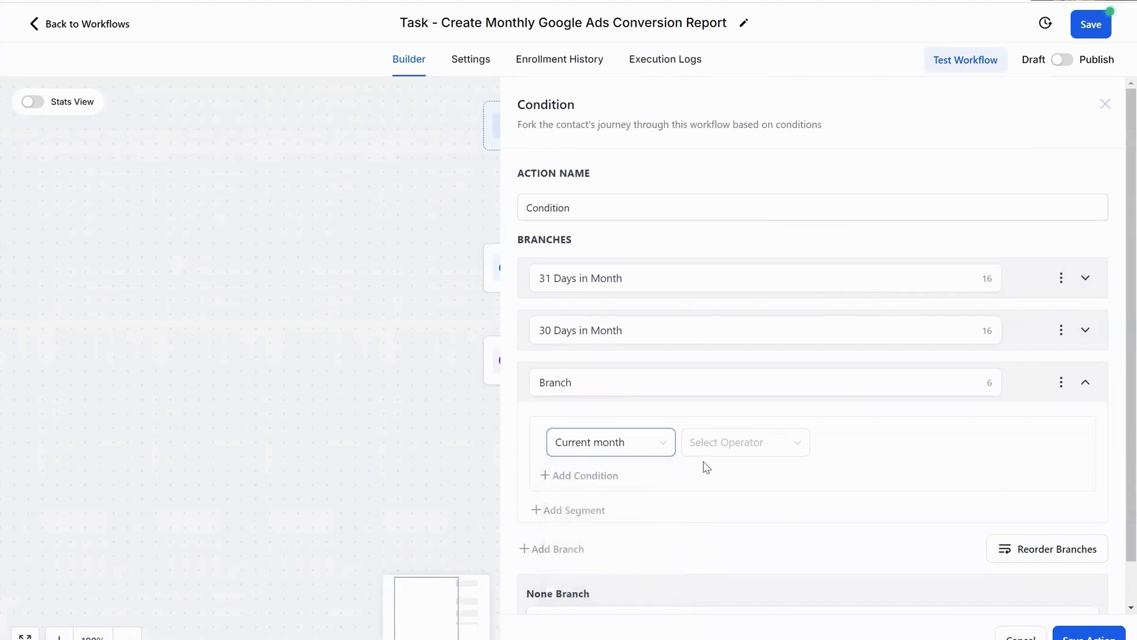
{"action": "left_click", "coordinate": [719, 445]}
{"action": "left_click", "coordinate": [728, 474]}
{"action": "left_click", "coordinate": [849, 449]}
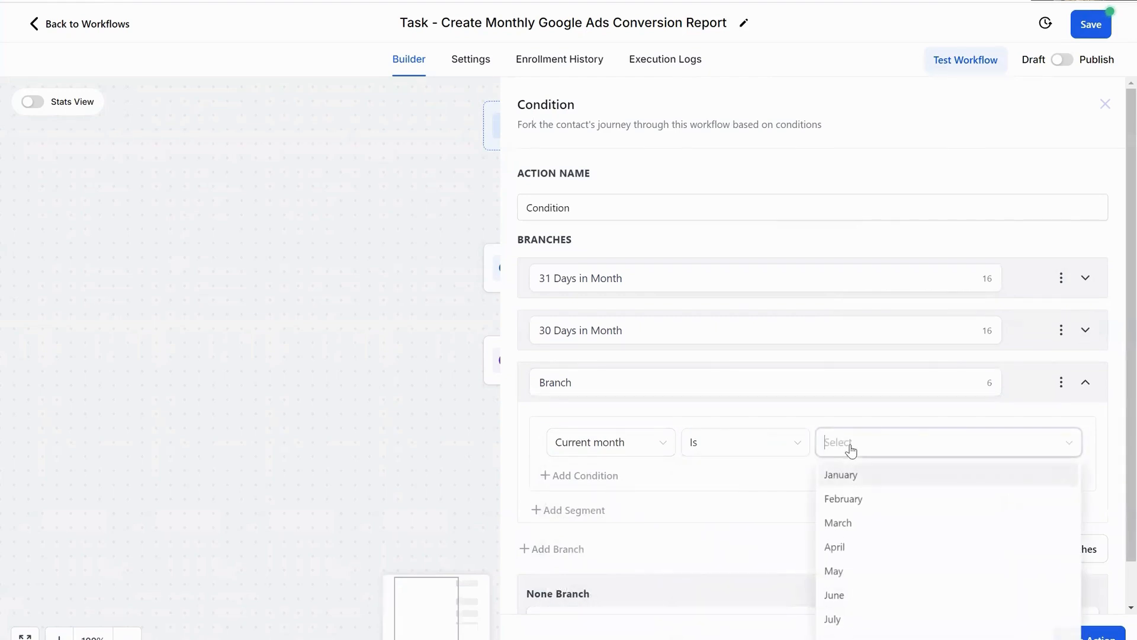
{"action": "left_click", "coordinate": [871, 501]}
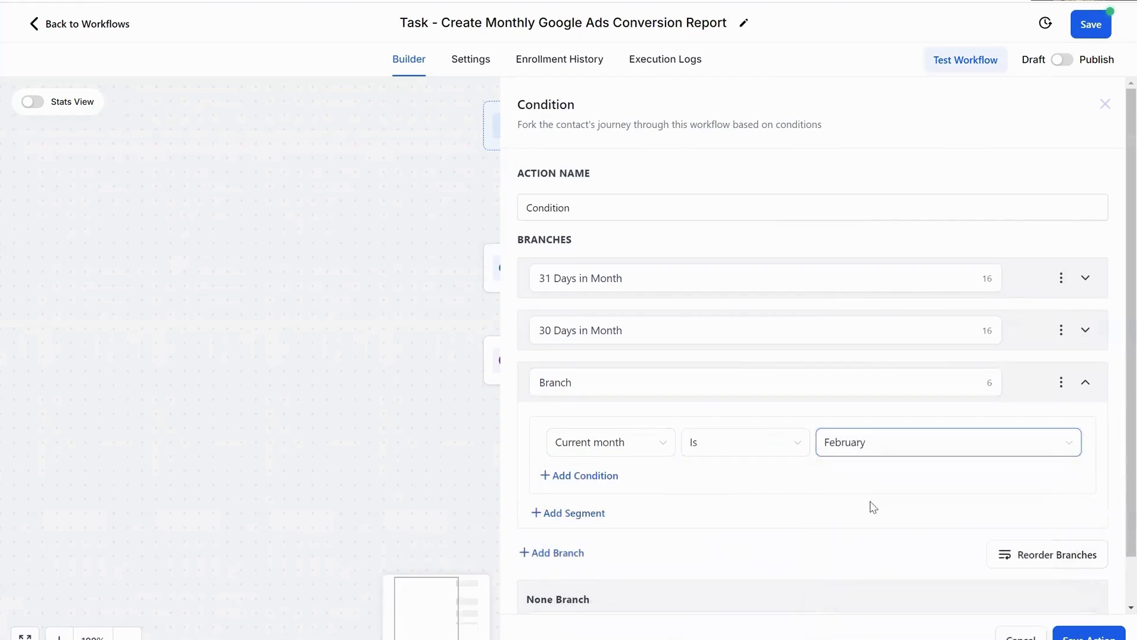
Add a second condition to the third branch, joined by AND, for Current year Is 2028
{"action": "left_click", "coordinate": [582, 477]}
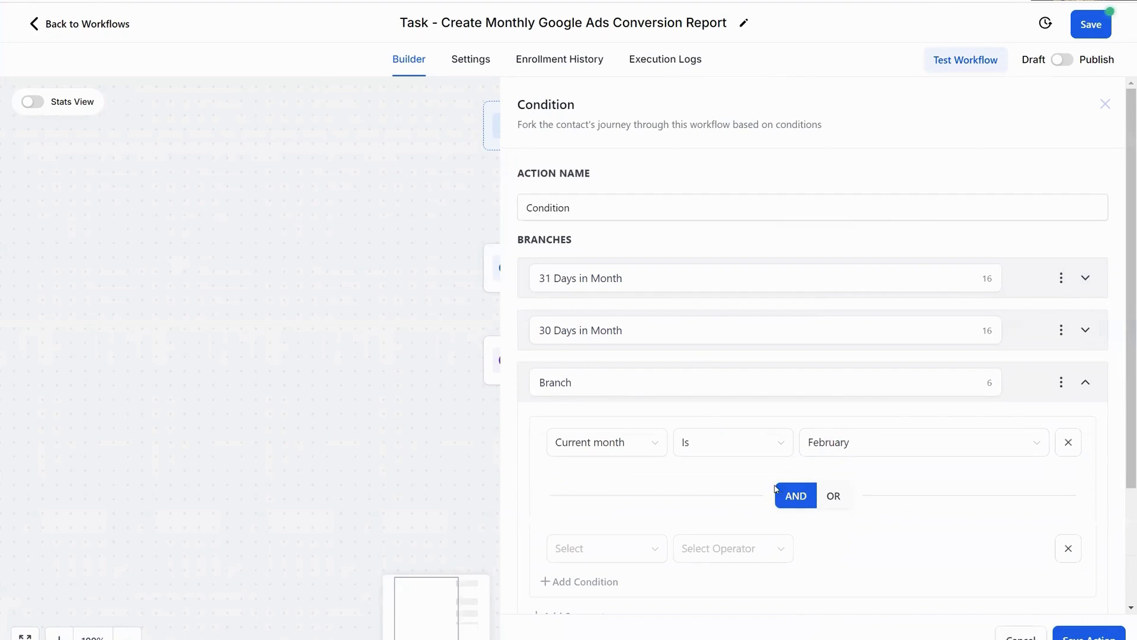
{"action": "left_click", "coordinate": [613, 551]}
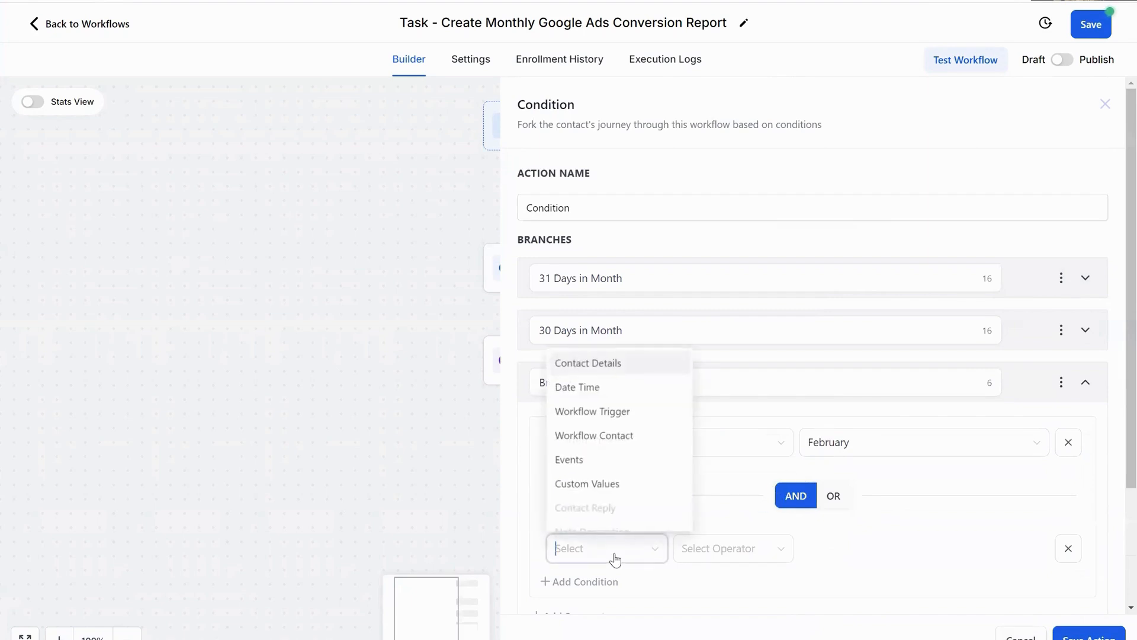
{"action": "left_click", "coordinate": [615, 391]}
{"action": "left_click", "coordinate": [627, 493]}
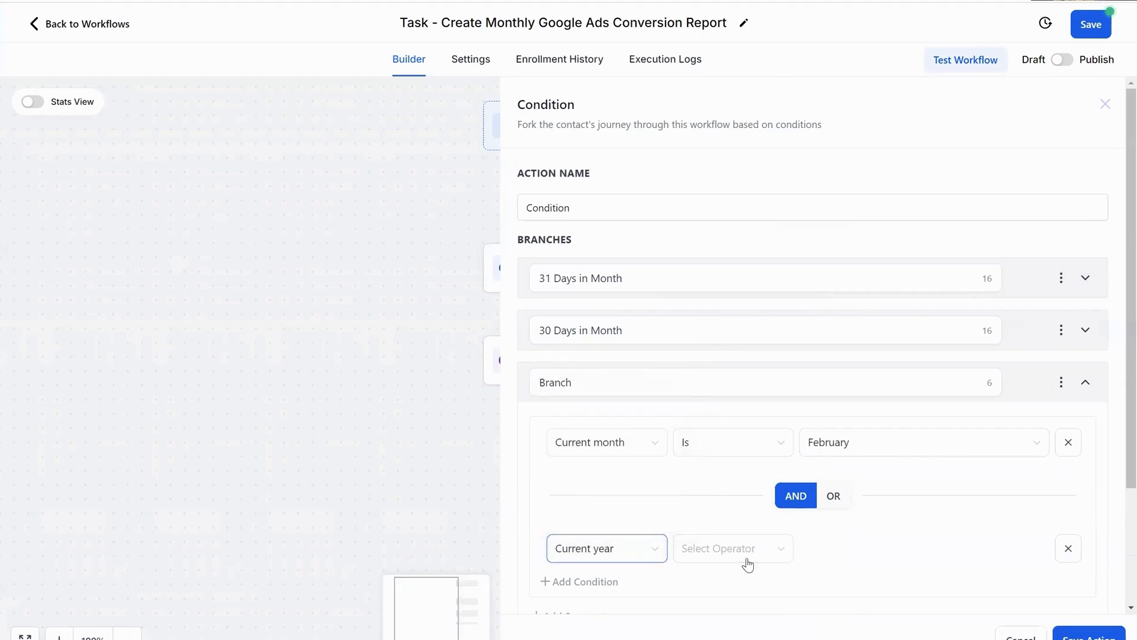
{"action": "left_click", "coordinate": [751, 551]}
{"action": "left_click", "coordinate": [724, 362]}
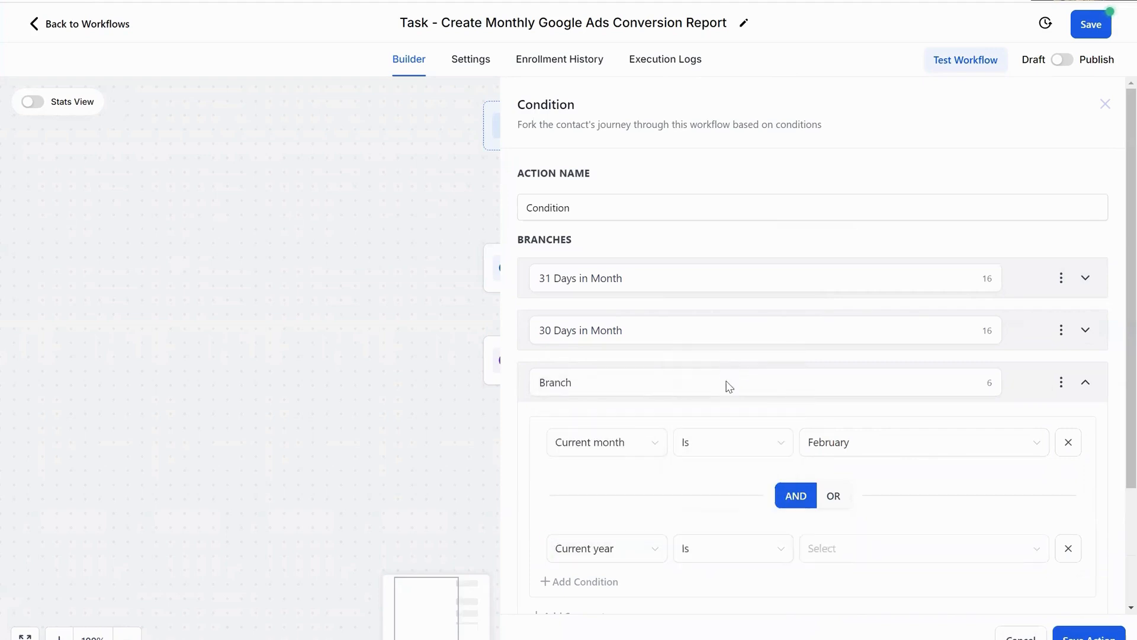
{"action": "left_click", "coordinate": [873, 552]}
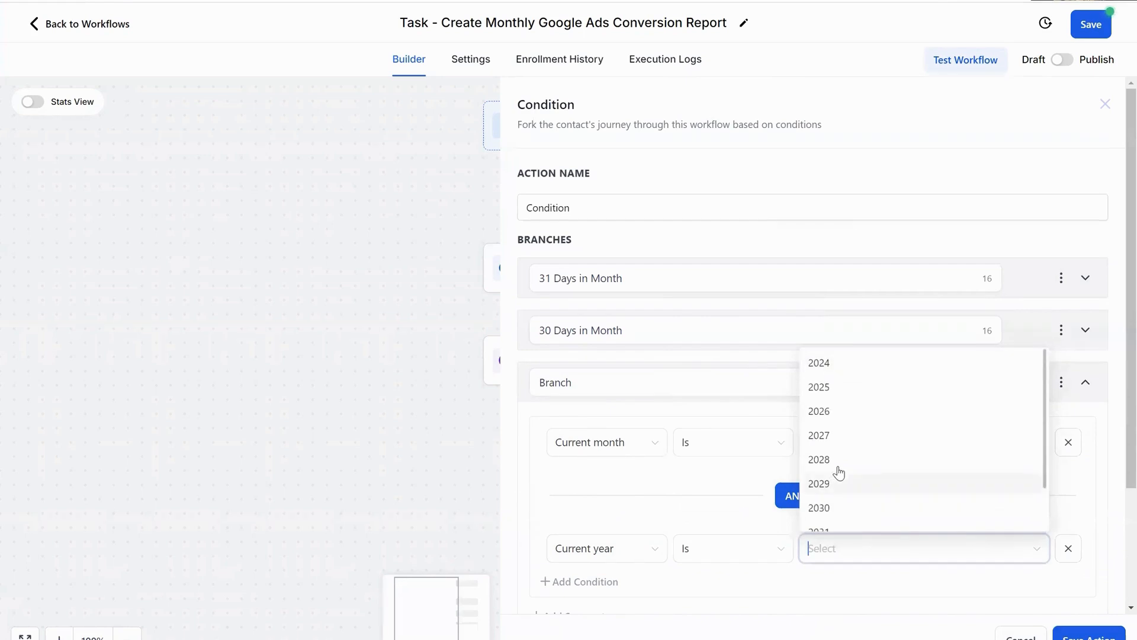
{"action": "left_click", "coordinate": [841, 461]}
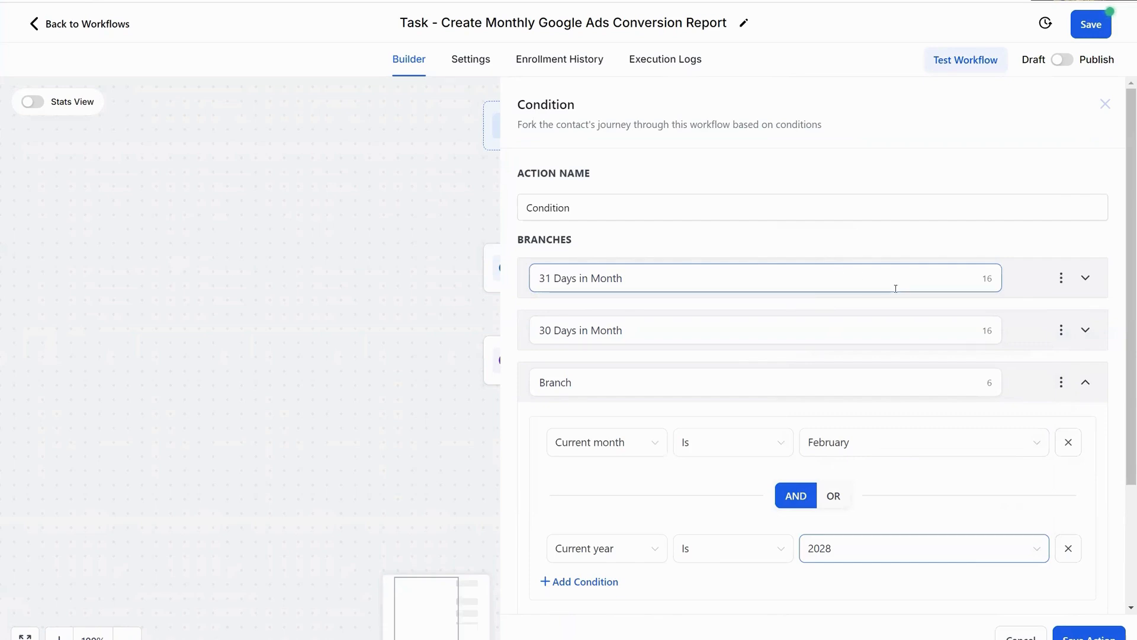
Rename the February 2028 branch as 29 Days in Feb and collapse it
{"action": "scroll", "coordinate": [851, 357], "scroll_direction": "down", "scroll_amount": 3}
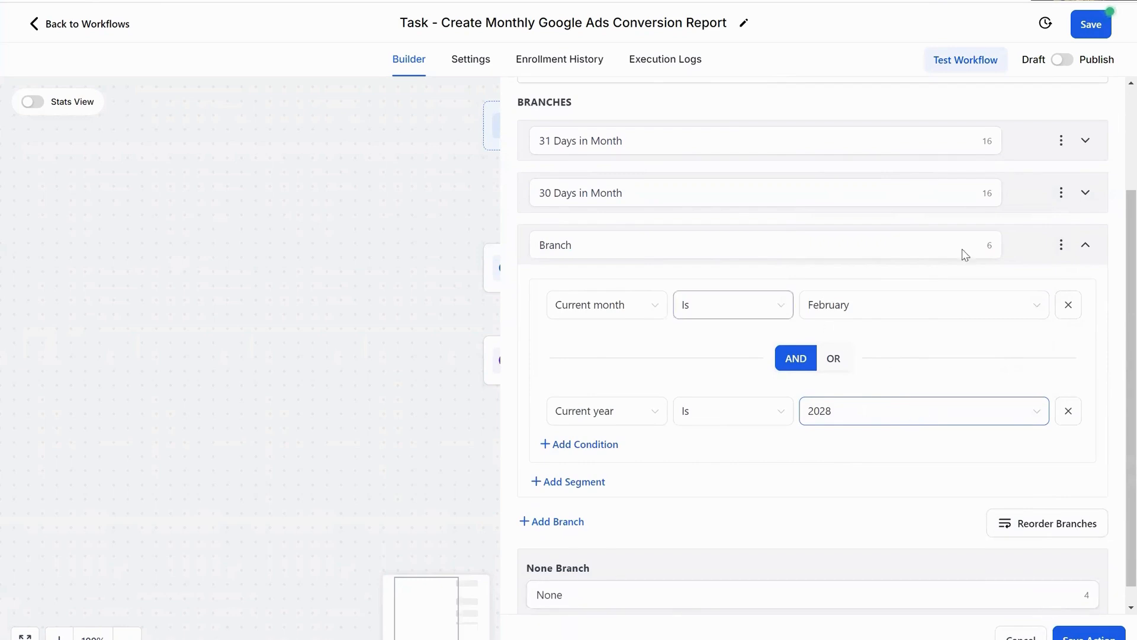
{"action": "double_click", "coordinate": [701, 243]}
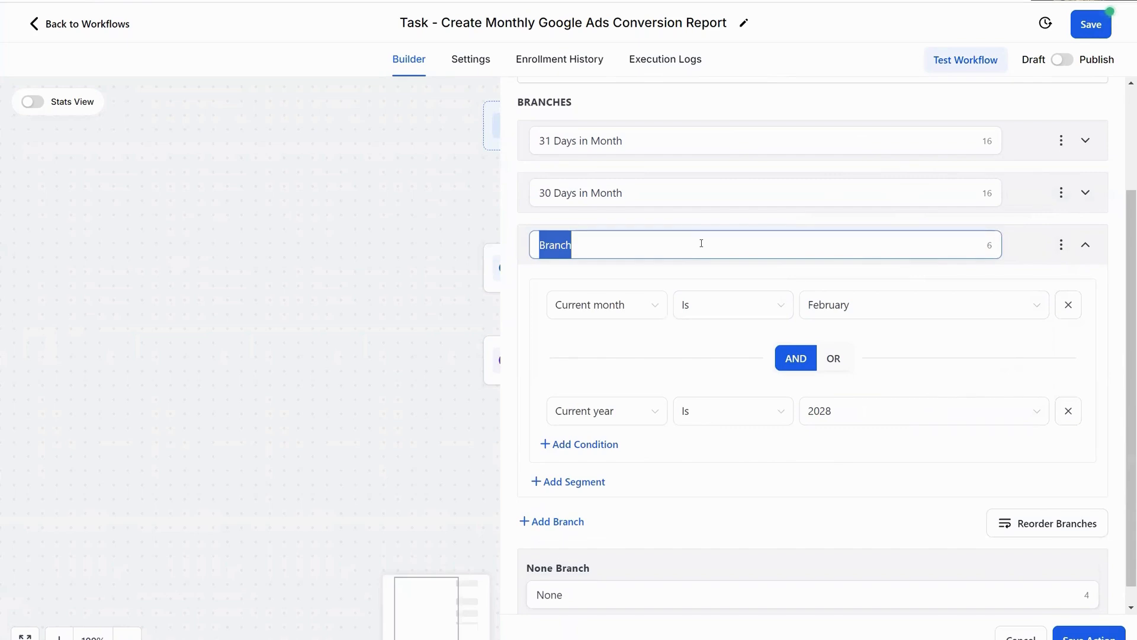
{"action": "type", "text": "29 Days in"}
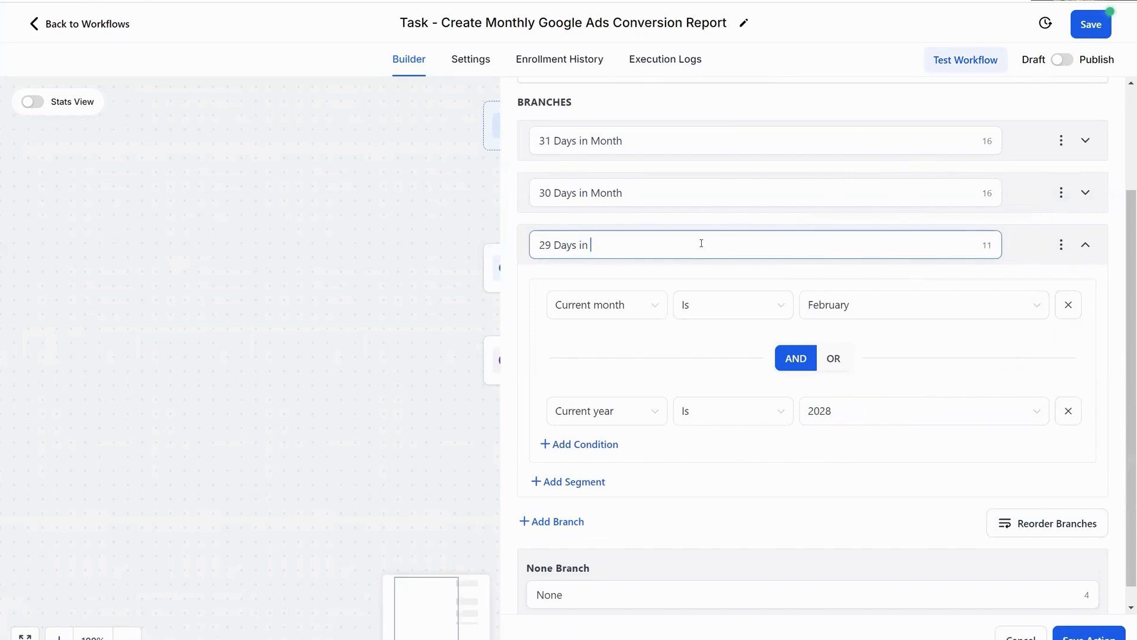
{"action": "type", "text": " Feb"}
{"action": "left_click", "coordinate": [1085, 244]}
Add a fourth branch to the condition with the rule Current month Is February
{"action": "left_click", "coordinate": [552, 426]}
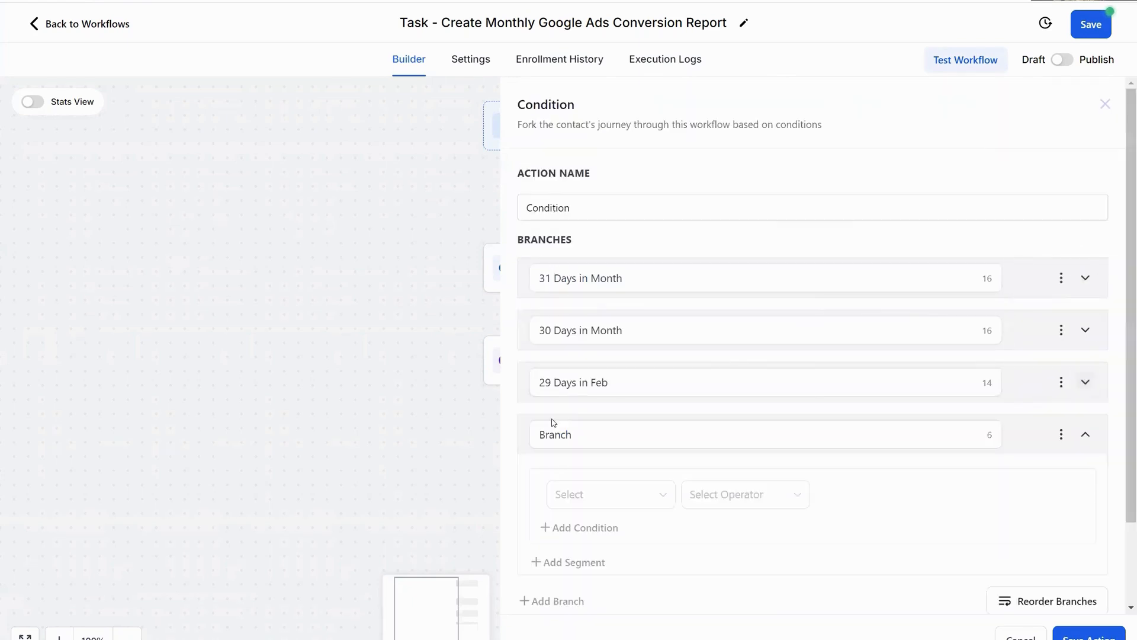
{"action": "left_click", "coordinate": [593, 503]}
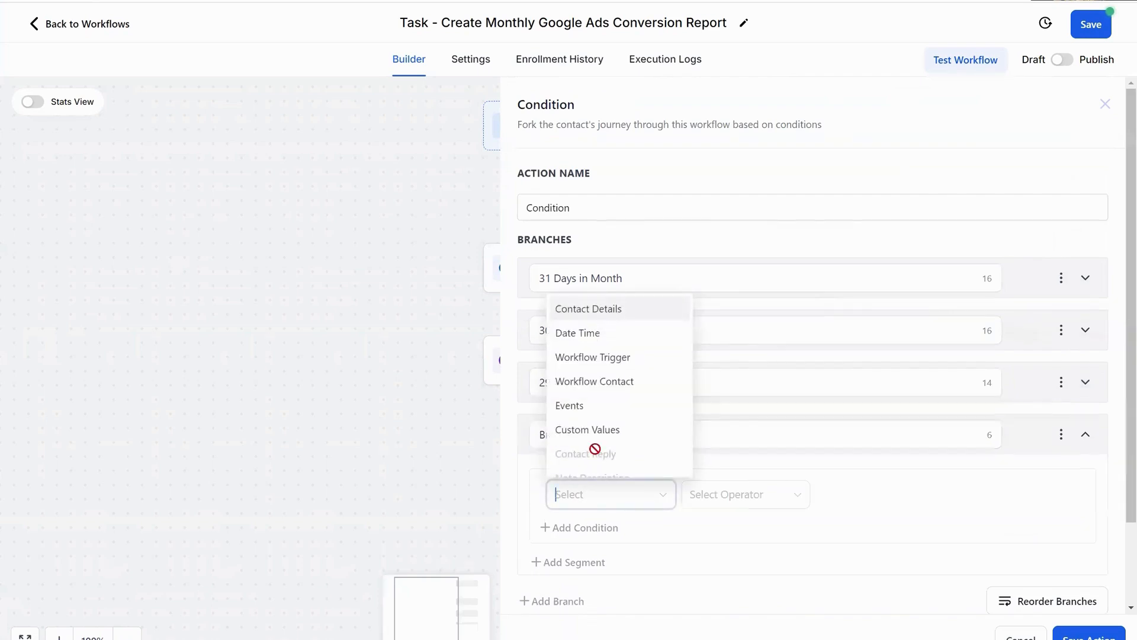
{"action": "left_click", "coordinate": [599, 334]}
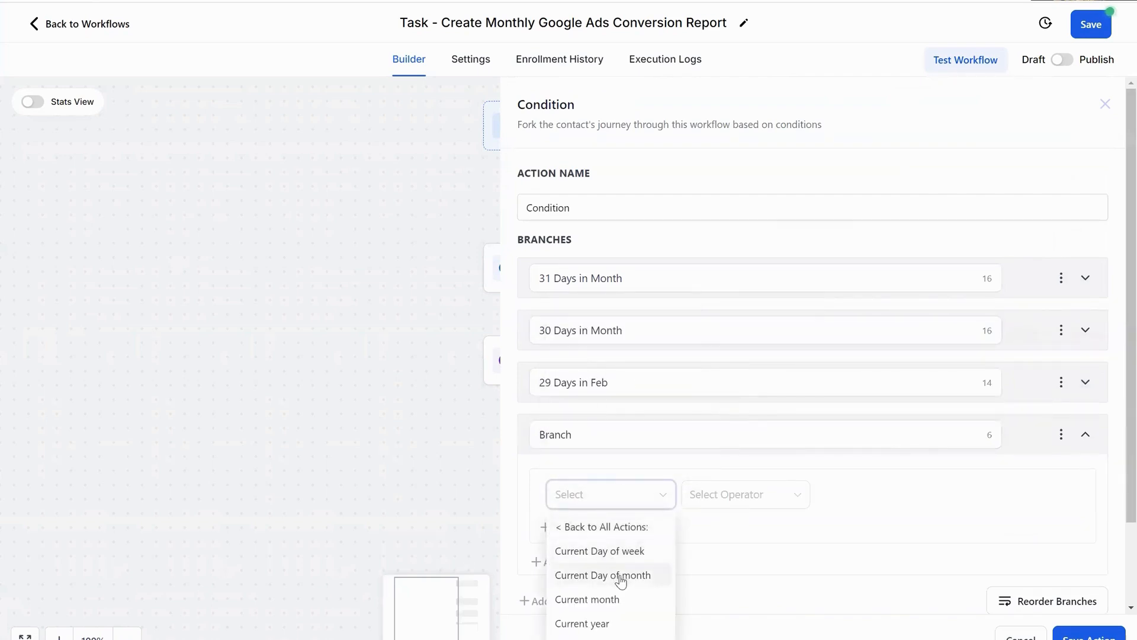
{"action": "left_click", "coordinate": [614, 599]}
{"action": "left_click", "coordinate": [726, 503]}
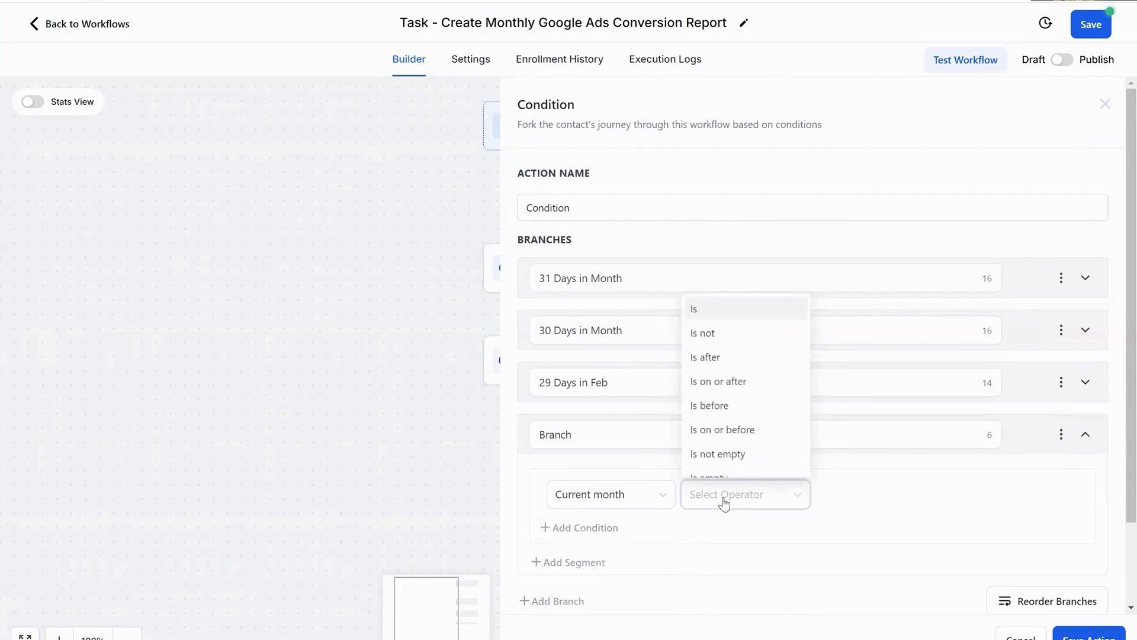
{"action": "left_click", "coordinate": [724, 314]}
{"action": "left_click", "coordinate": [964, 505]}
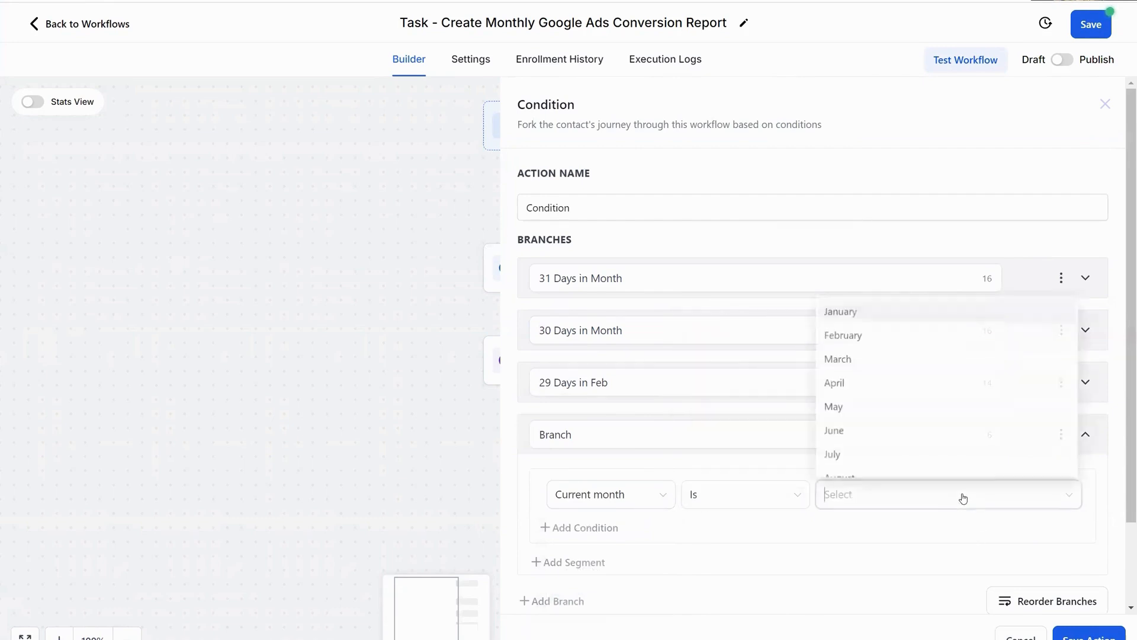
{"action": "left_click", "coordinate": [906, 329]}
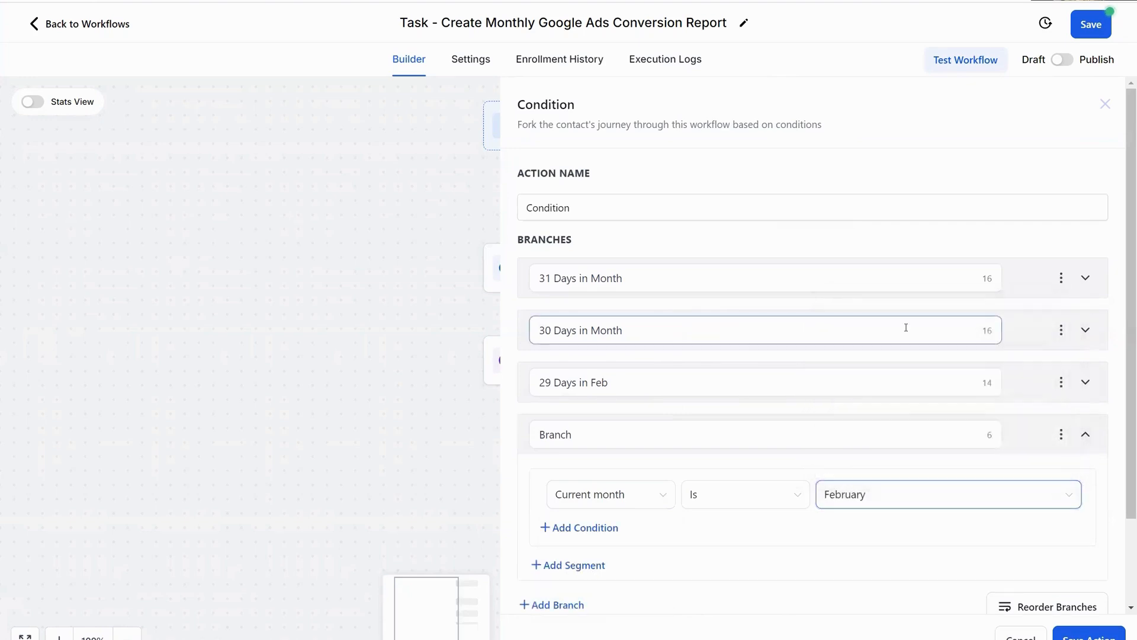
Add a second condition to the fourth branch, joined by AND, for Current year Is not 2028
{"action": "scroll", "coordinate": [731, 317], "scroll_direction": "down", "scroll_amount": 2}
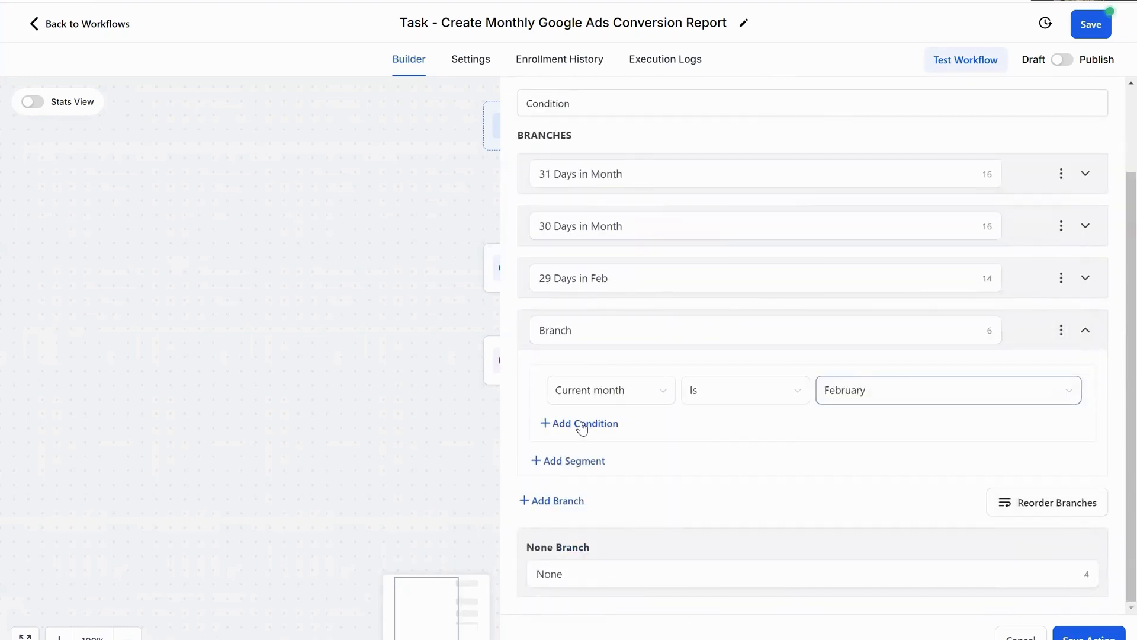
{"action": "left_click", "coordinate": [581, 424]}
{"action": "left_click", "coordinate": [625, 498]}
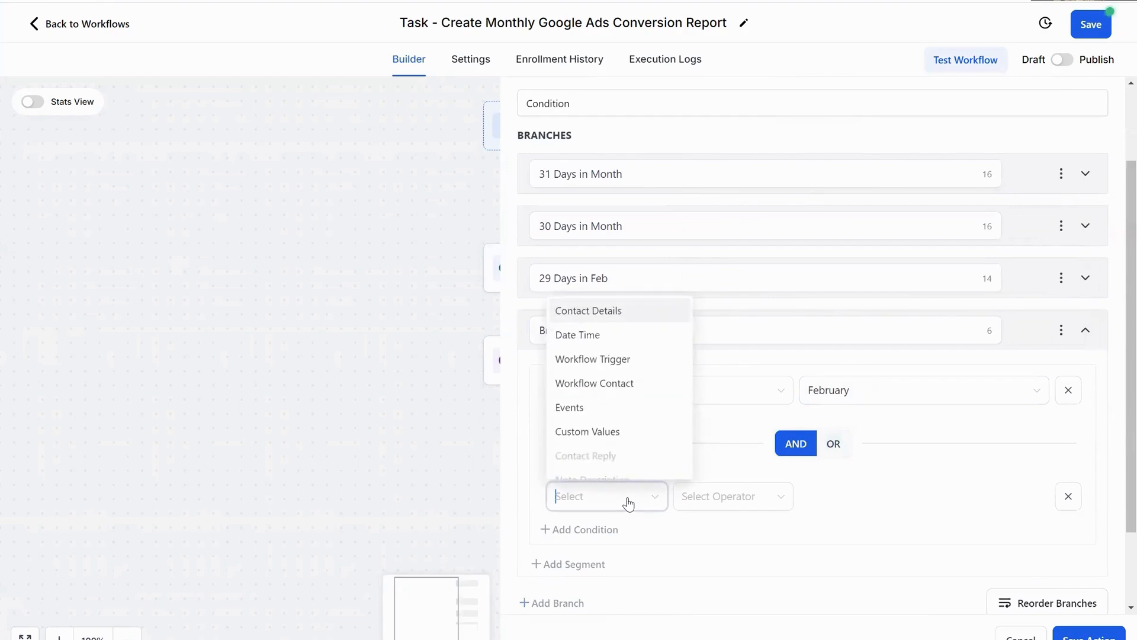
{"action": "left_click", "coordinate": [614, 335]}
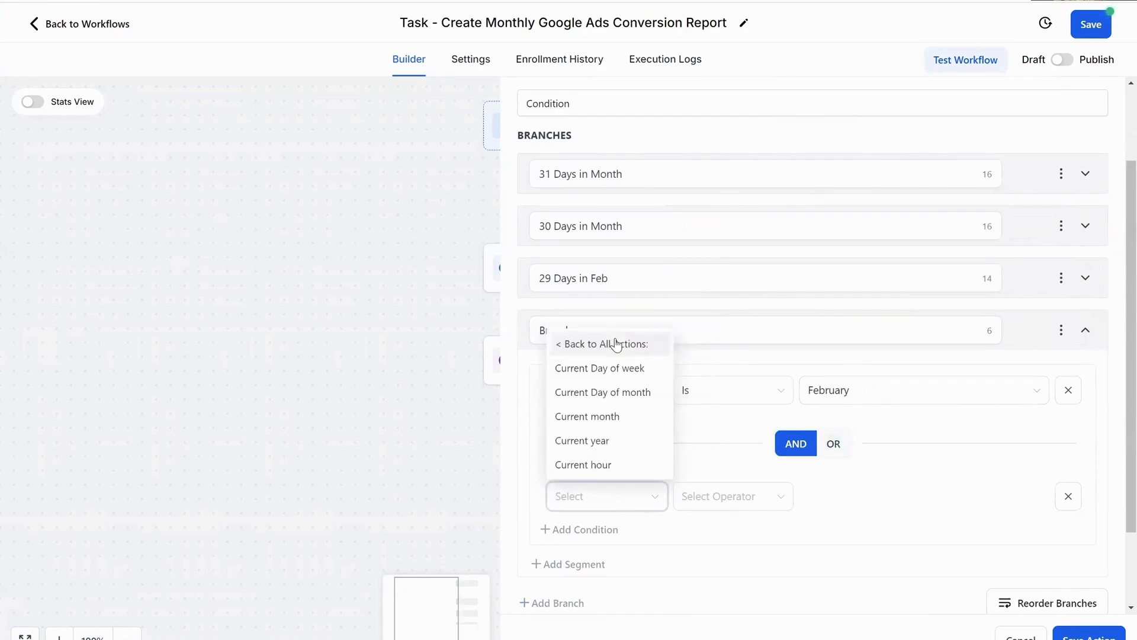
{"action": "left_click", "coordinate": [609, 441]}
{"action": "left_click", "coordinate": [700, 495]}
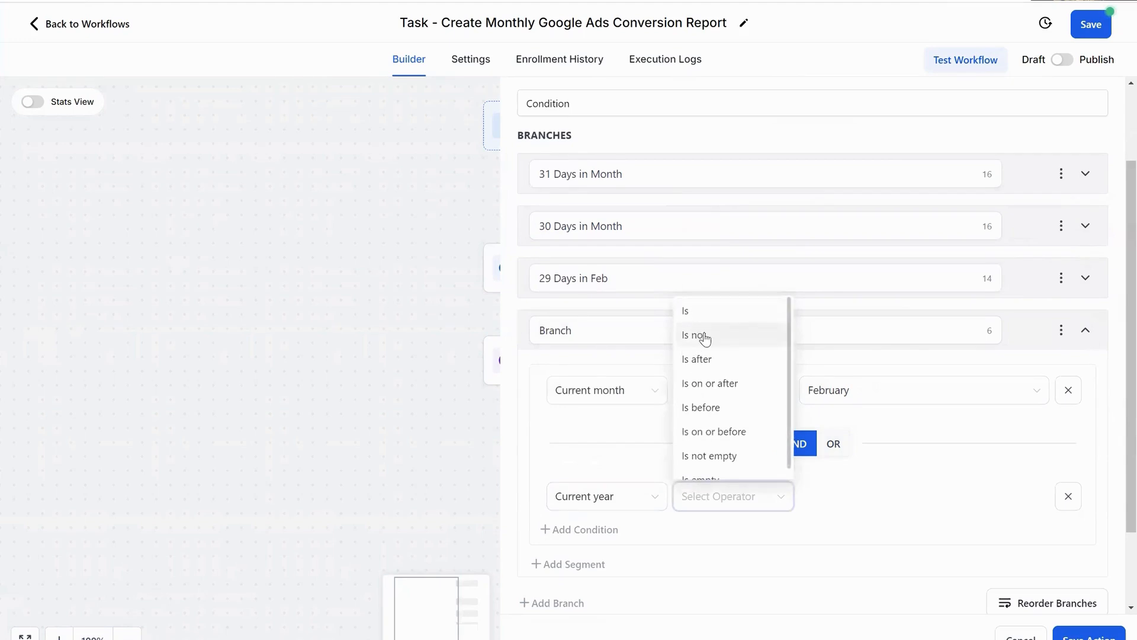
{"action": "left_click", "coordinate": [703, 333]}
{"action": "left_click", "coordinate": [868, 504]}
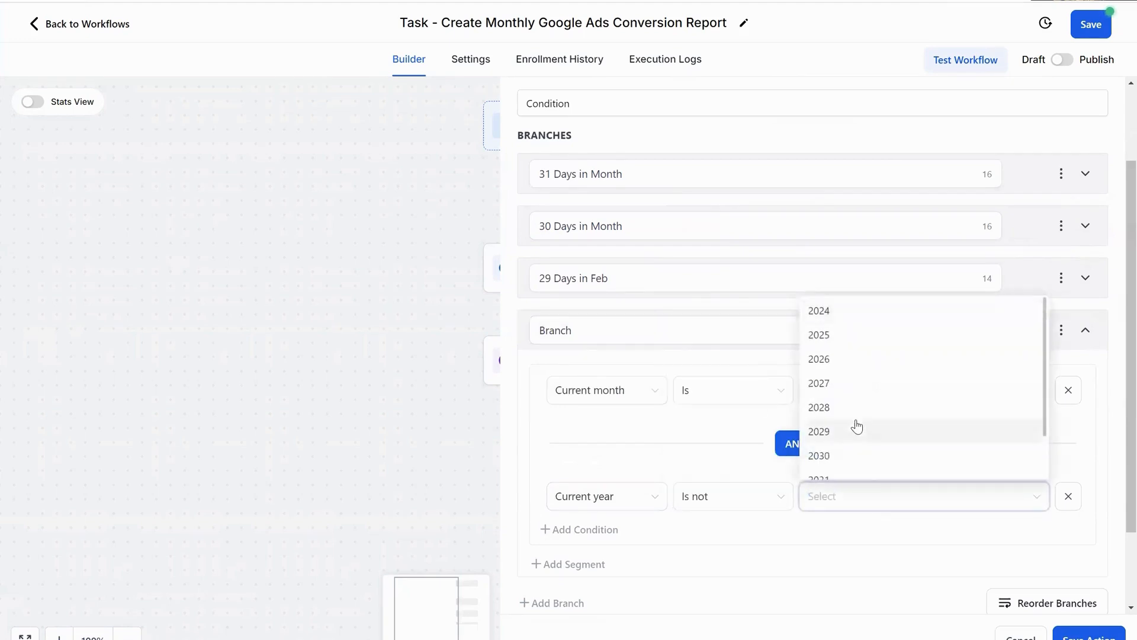
{"action": "left_click", "coordinate": [854, 408]}
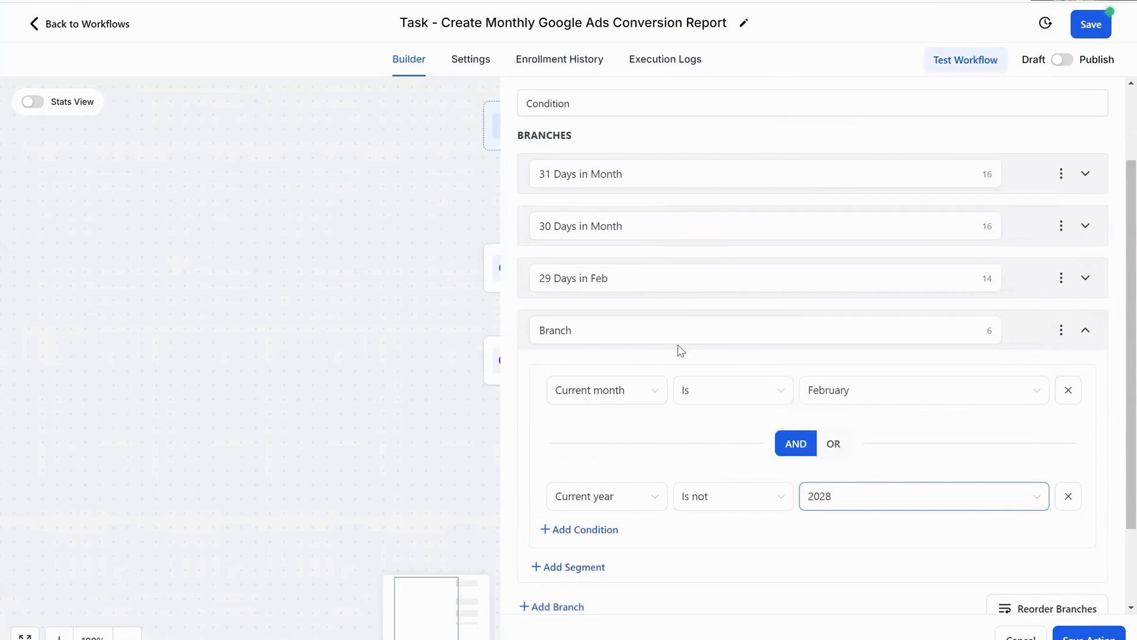
Rename the fourth branch as 28 Days in February, and save the condition action and the workflow
{"action": "double_click", "coordinate": [595, 333]}
{"action": "type", "text": "28 Days in February"}
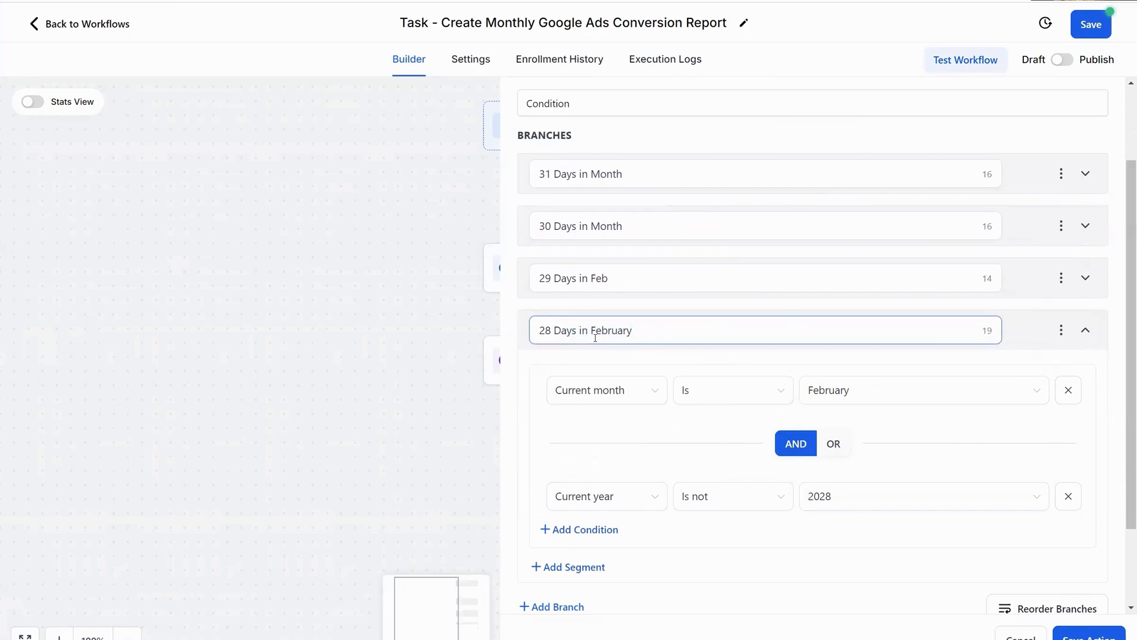
{"action": "left_click", "coordinate": [1085, 330]}
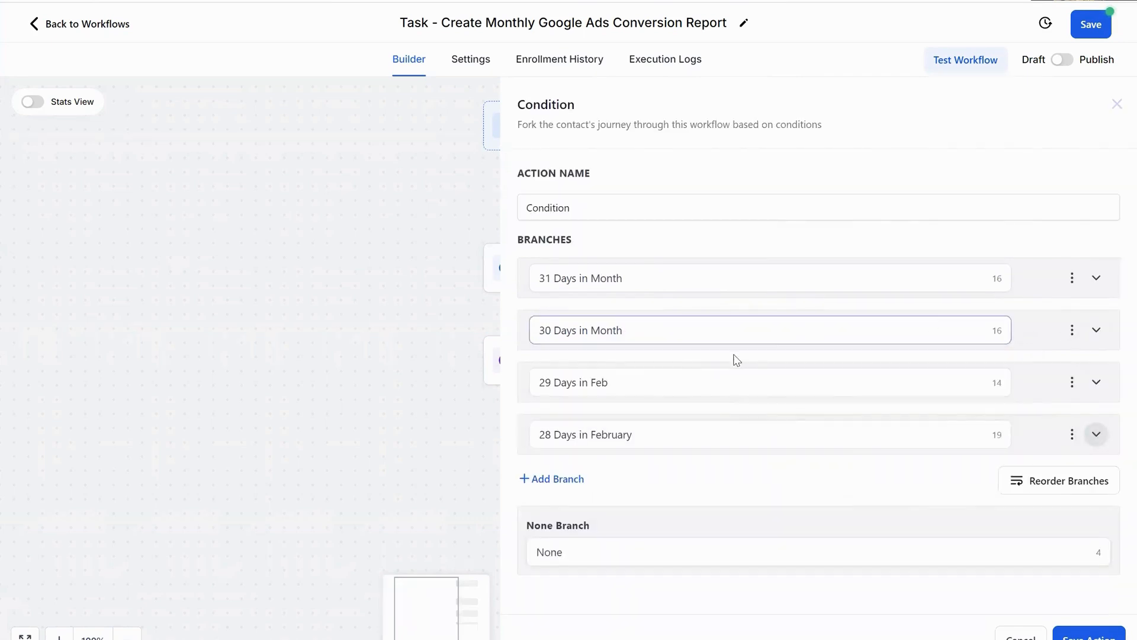
{"action": "left_click", "coordinate": [1089, 637]}
{"action": "left_click", "coordinate": [1091, 24]}
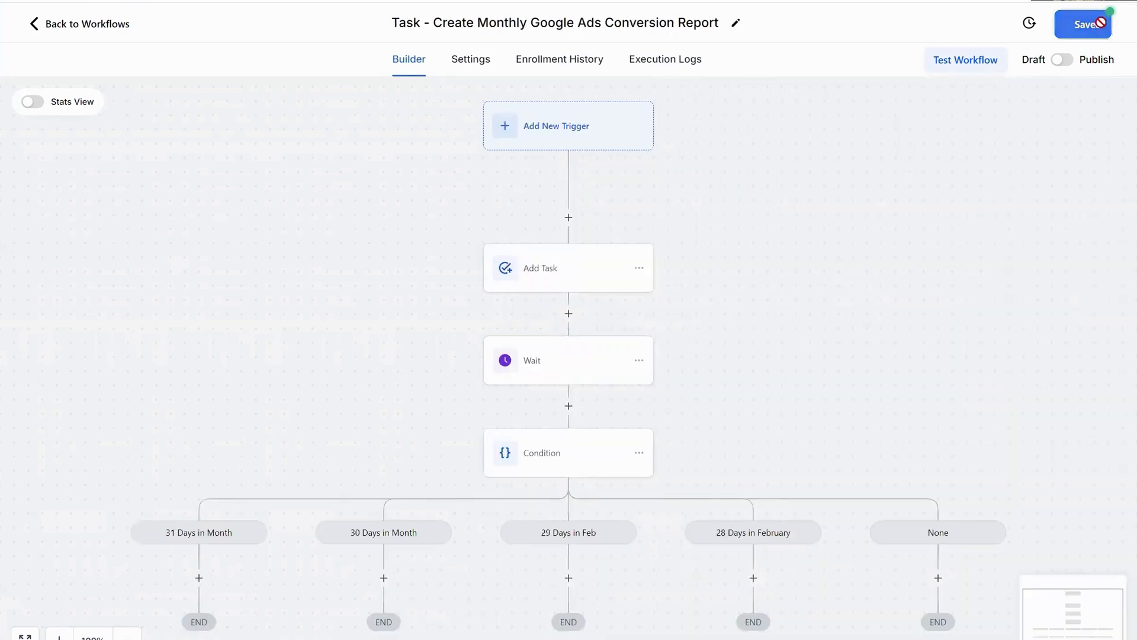
Add a Wait action with a time delay of 26 days to the 31 Days in Month branch
{"action": "scroll", "coordinate": [837, 187], "scroll_direction": "down", "scroll_amount": 3}
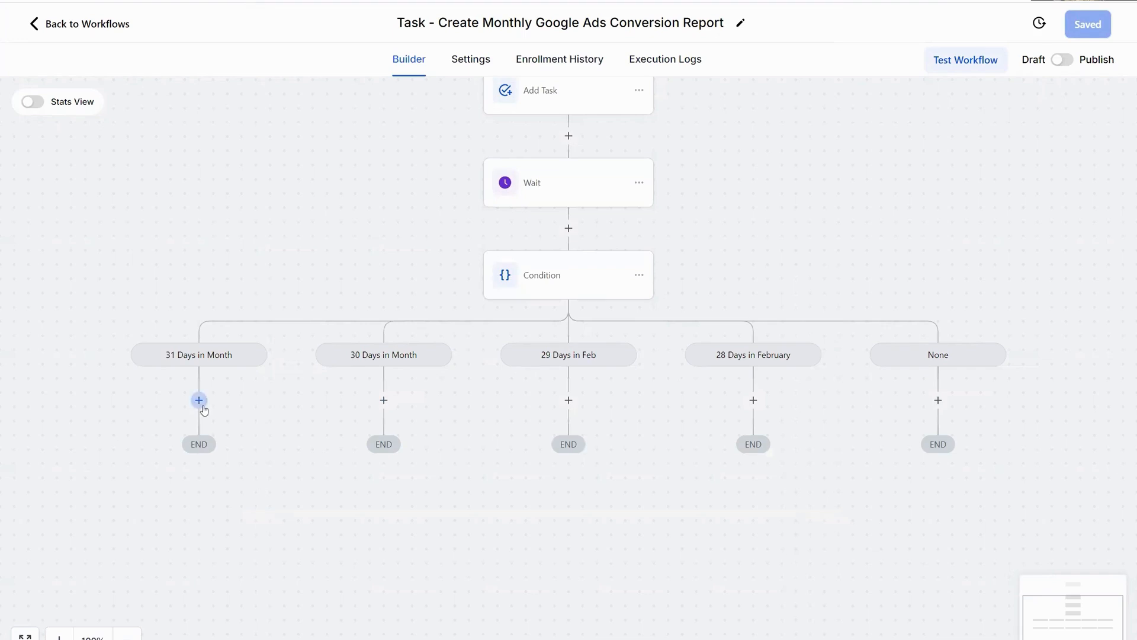
{"action": "scroll", "coordinate": [527, 147], "scroll_direction": "up", "scroll_amount": 4}
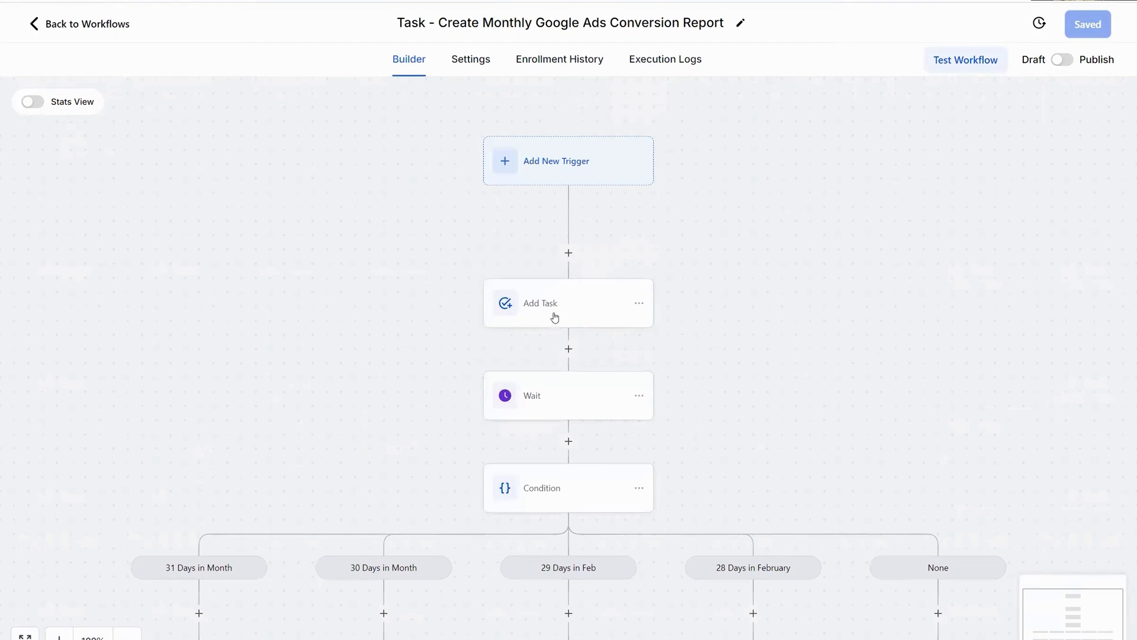
{"action": "scroll", "coordinate": [455, 277], "scroll_direction": "down", "scroll_amount": 3}
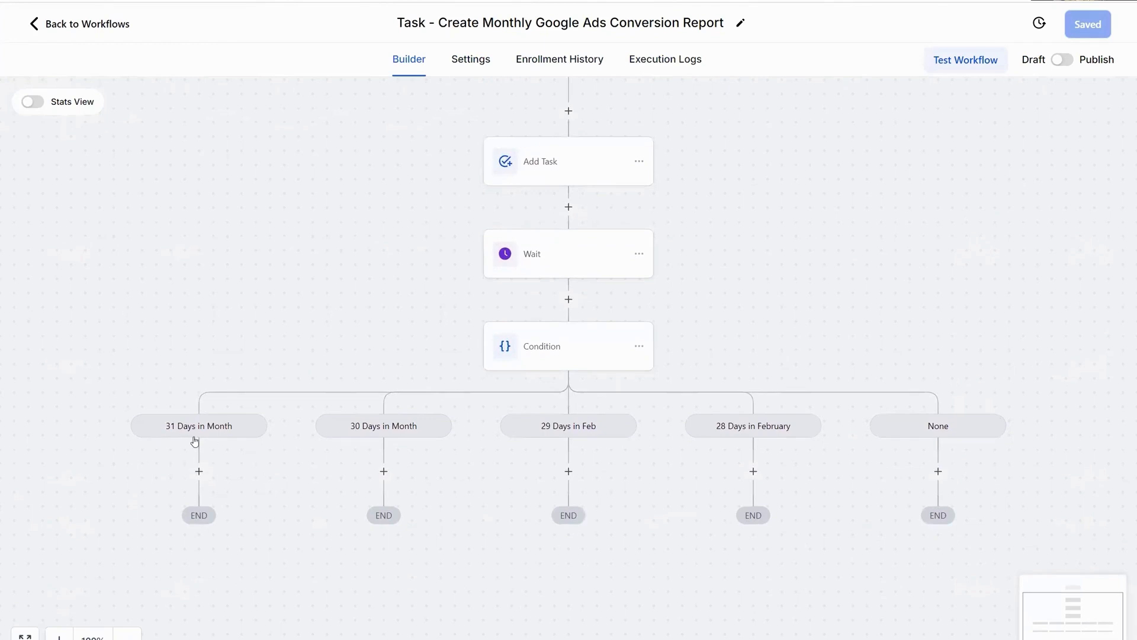
{"action": "left_click", "coordinate": [200, 471]}
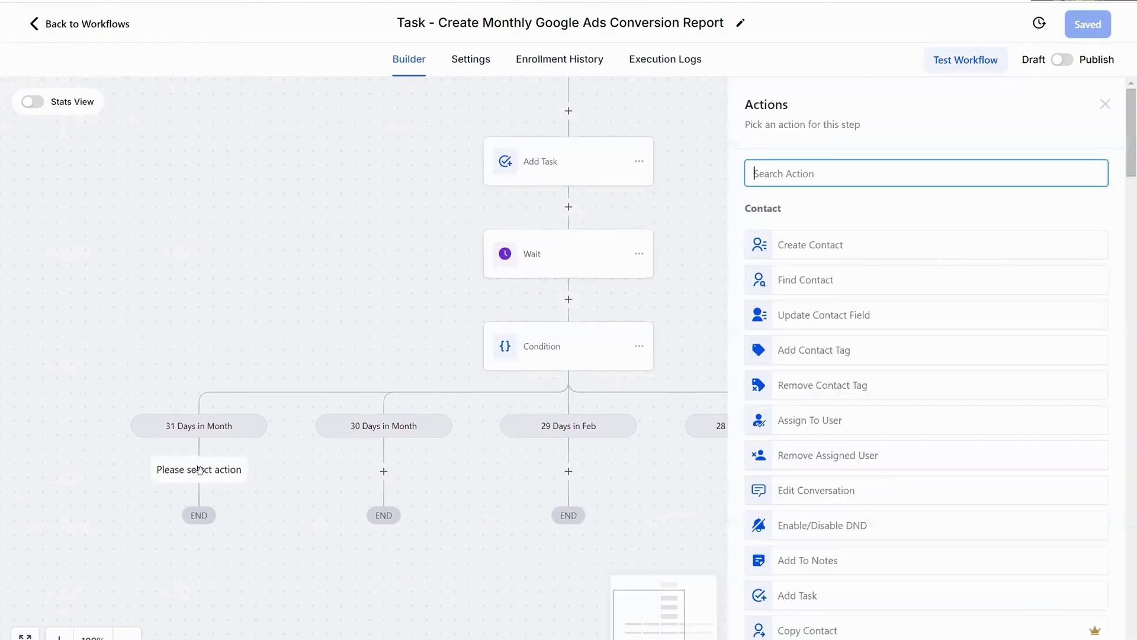
{"action": "type", "text": "wait"}
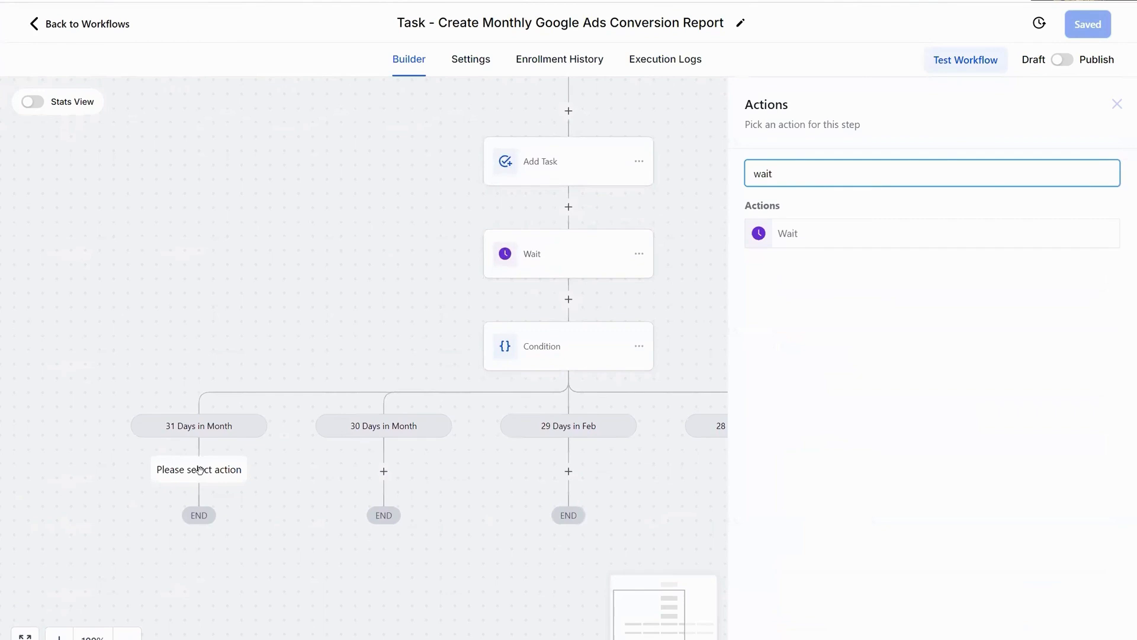
{"action": "left_click", "coordinate": [810, 243]}
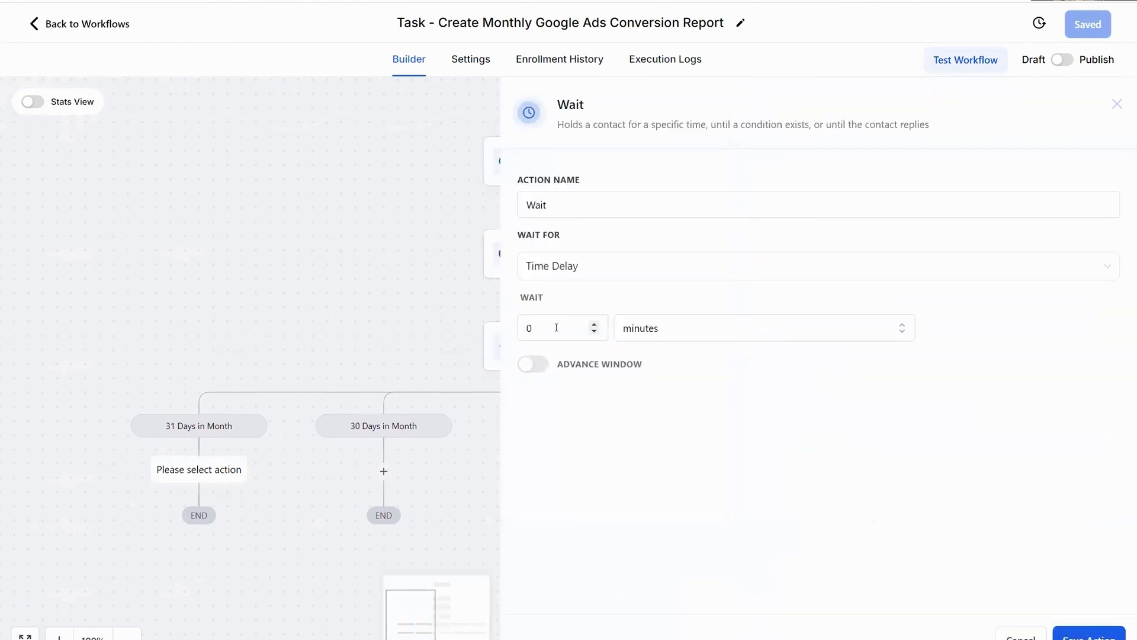
{"action": "left_click", "coordinate": [657, 328]}
{"action": "left_click", "coordinate": [662, 414]}
{"action": "left_click_drag", "start_coordinate": [572, 332], "coordinate": [483, 336]}
{"action": "type", "text": "26"}
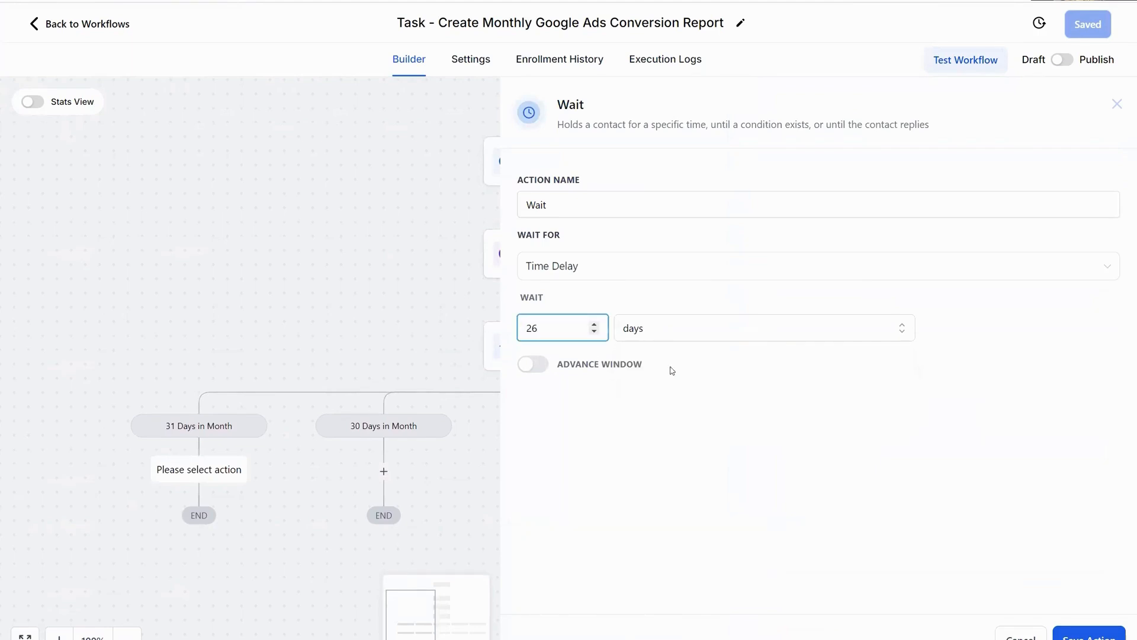
{"action": "left_click", "coordinate": [1069, 637]}
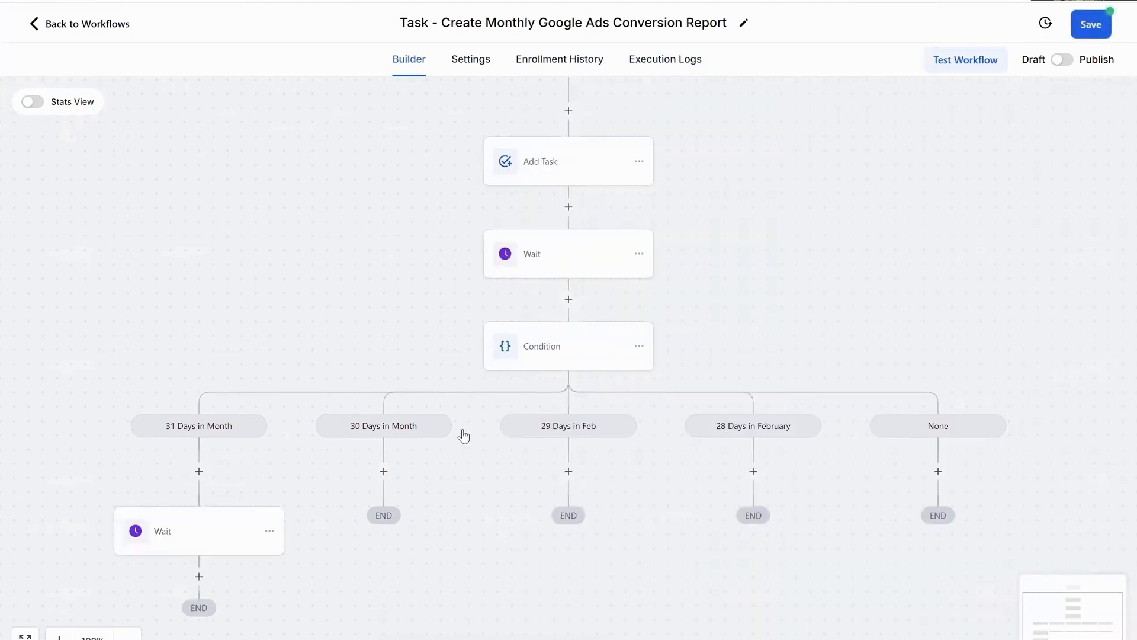
Add a Wait action with a time delay of 25 days to the 30 Days in Month branch
{"action": "scroll", "coordinate": [462, 434], "scroll_direction": "down", "scroll_amount": 3}
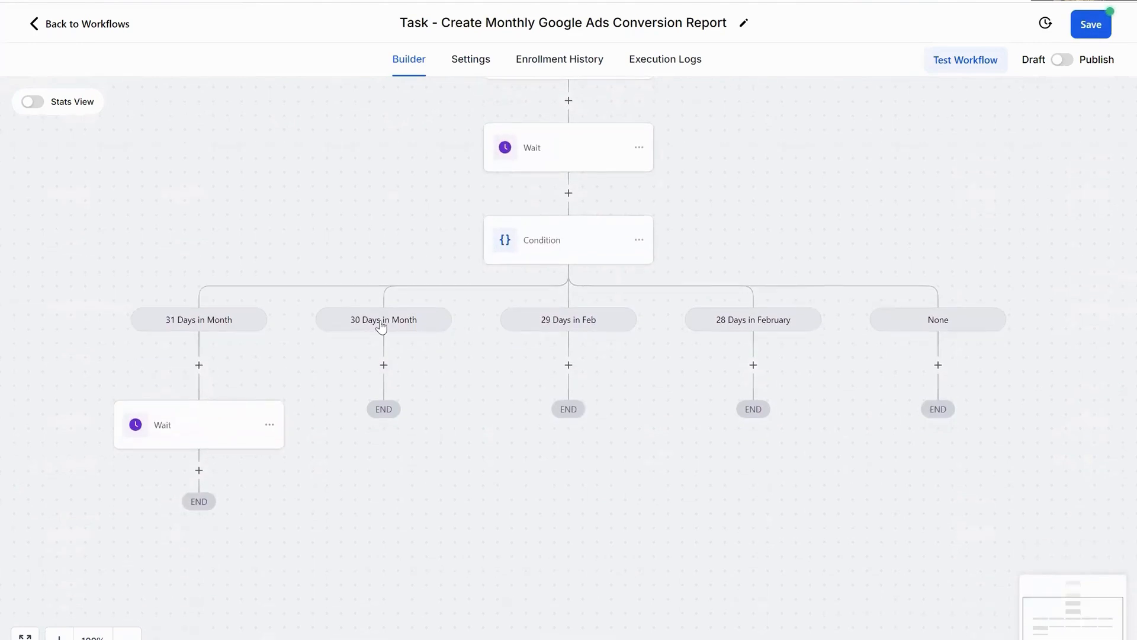
{"action": "left_click", "coordinate": [383, 365]}
{"action": "type", "text": "wait"}
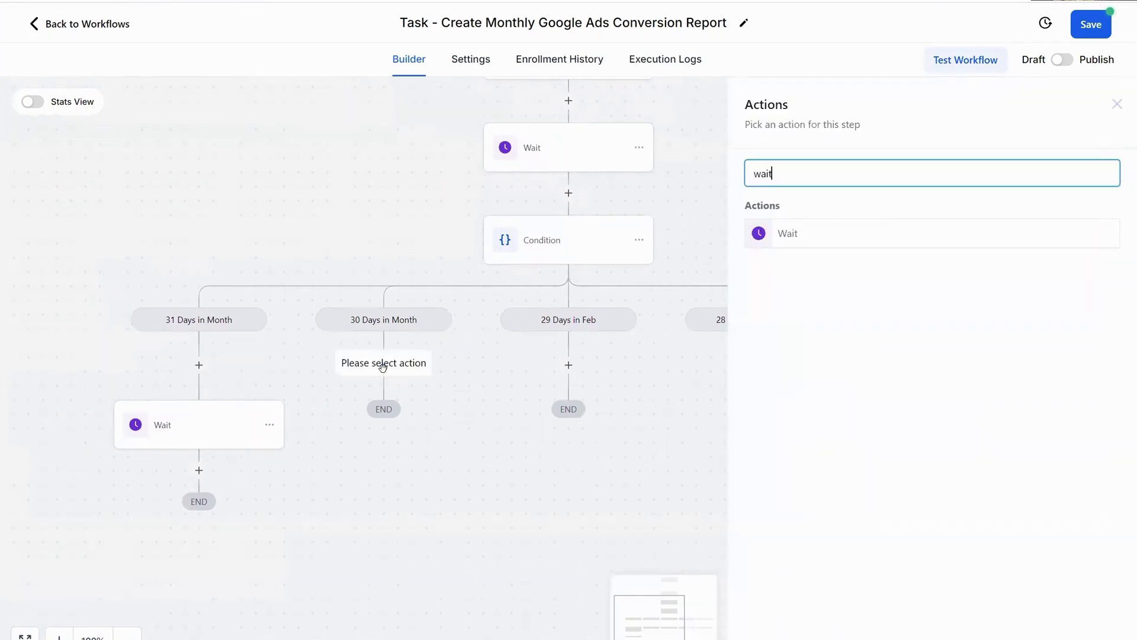
{"action": "left_click", "coordinate": [777, 227]}
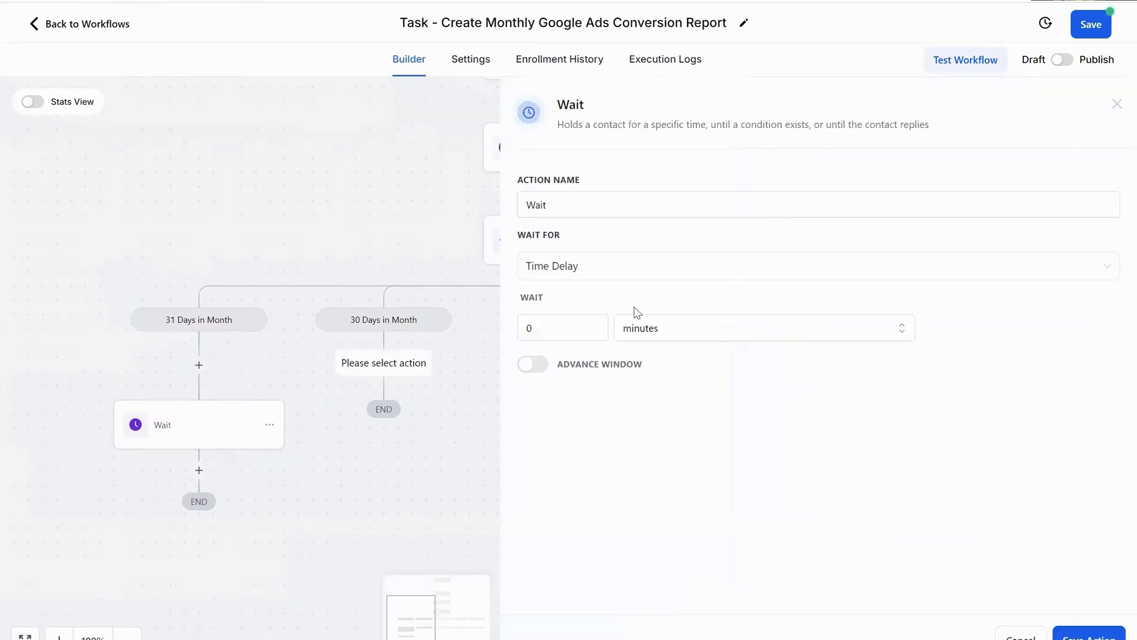
{"action": "left_click", "coordinate": [630, 329]}
{"action": "left_click", "coordinate": [633, 411]}
{"action": "left_click", "coordinate": [537, 324]}
{"action": "key", "text": "ctrl+a"}
{"action": "type", "text": "25"}
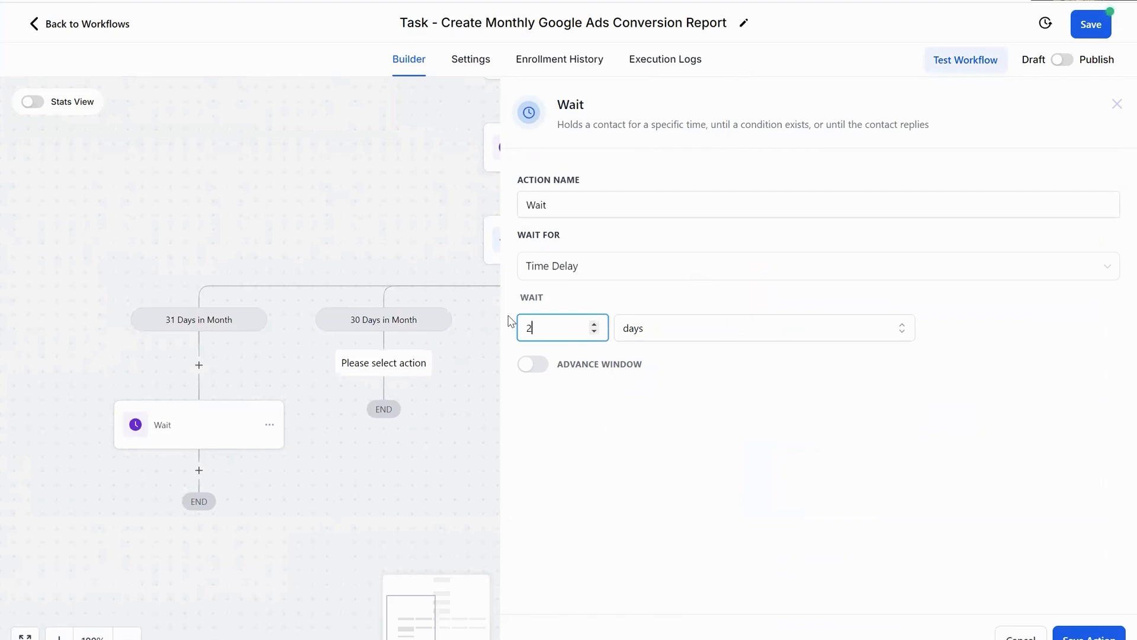
{"action": "left_click", "coordinate": [1057, 632]}
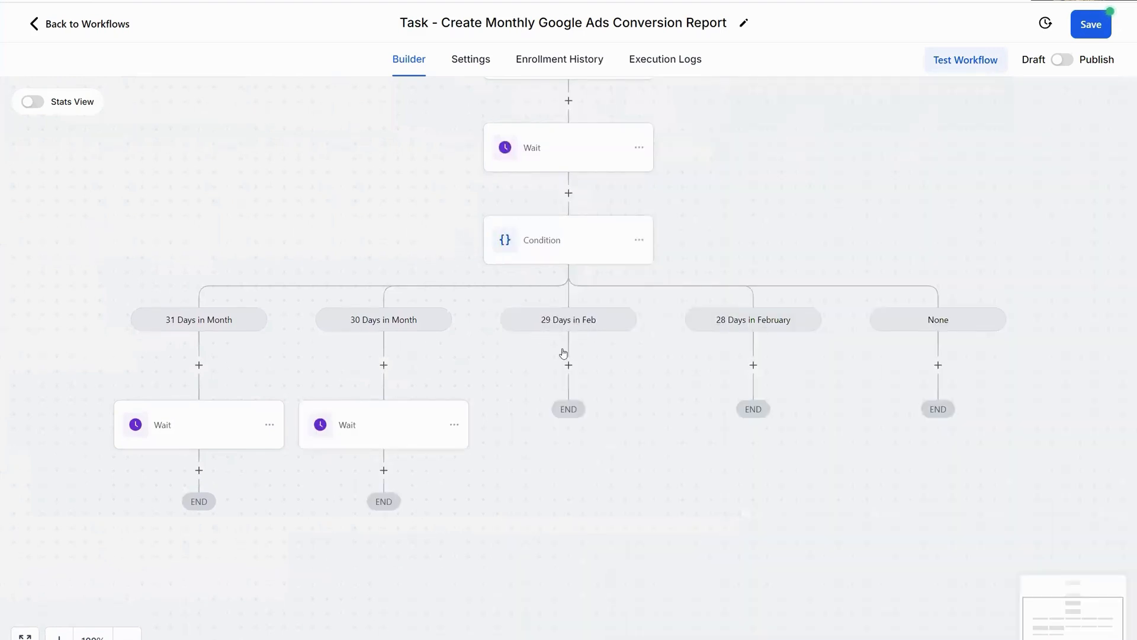
Add a Wait action with a time delay of 24 days to the 29 Days in Feb branch
{"action": "left_click", "coordinate": [568, 365]}
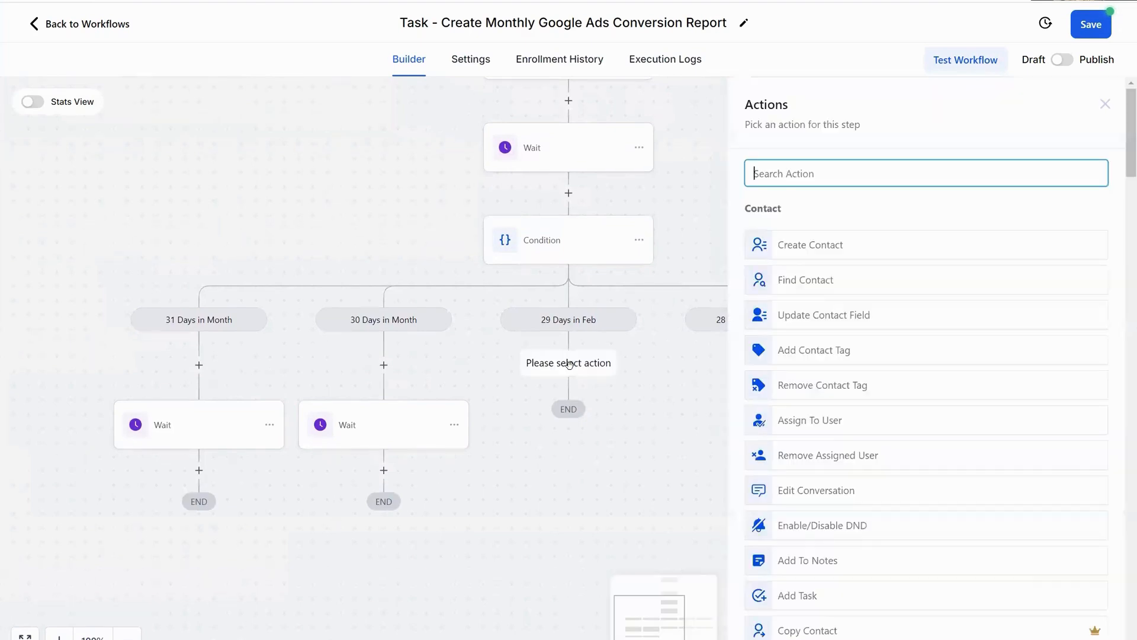
{"action": "type", "text": "wa"}
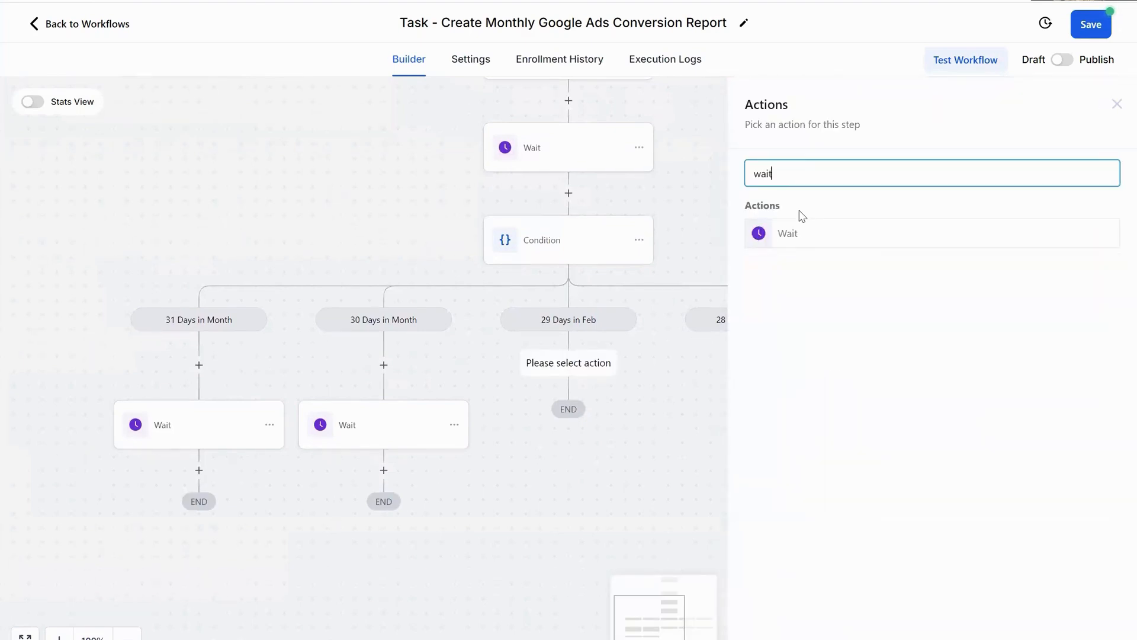
{"action": "type", "text": "it"}
{"action": "left_click", "coordinate": [803, 232]}
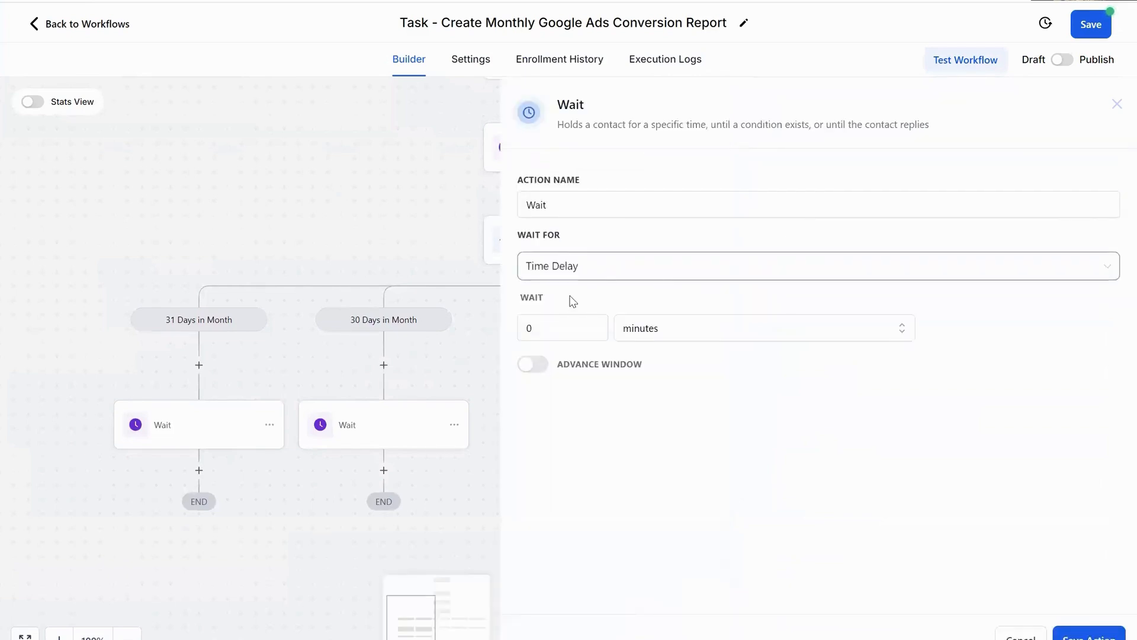
{"action": "left_click", "coordinate": [658, 335]}
{"action": "left_click", "coordinate": [648, 411]}
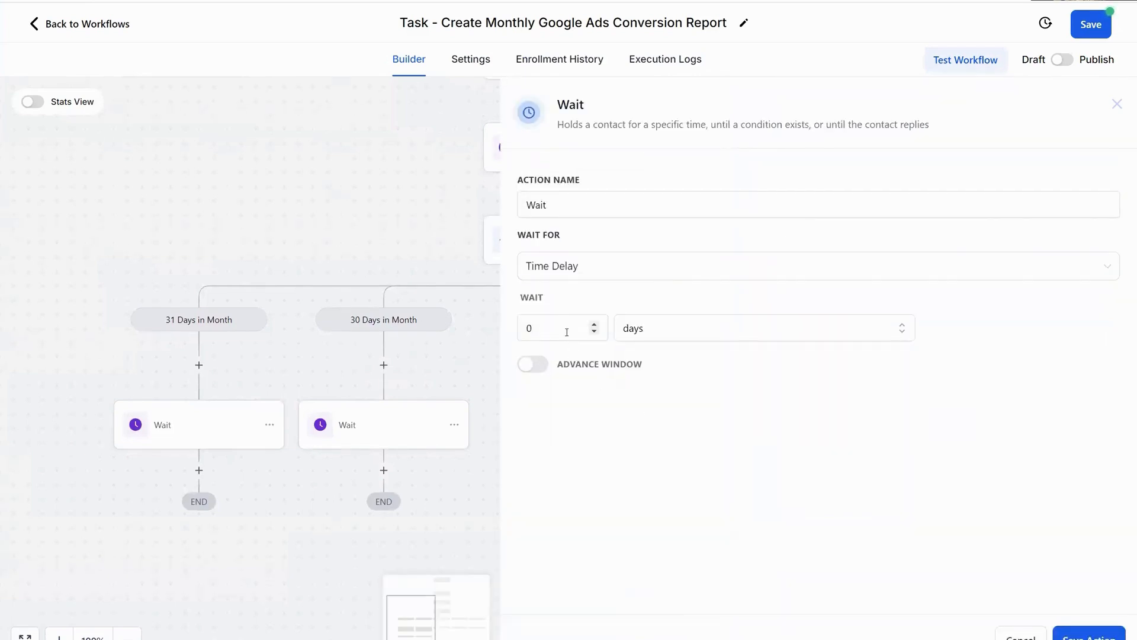
{"action": "double_click", "coordinate": [567, 332]}
{"action": "type", "text": "24"}
{"action": "left_click", "coordinate": [1125, 636]}
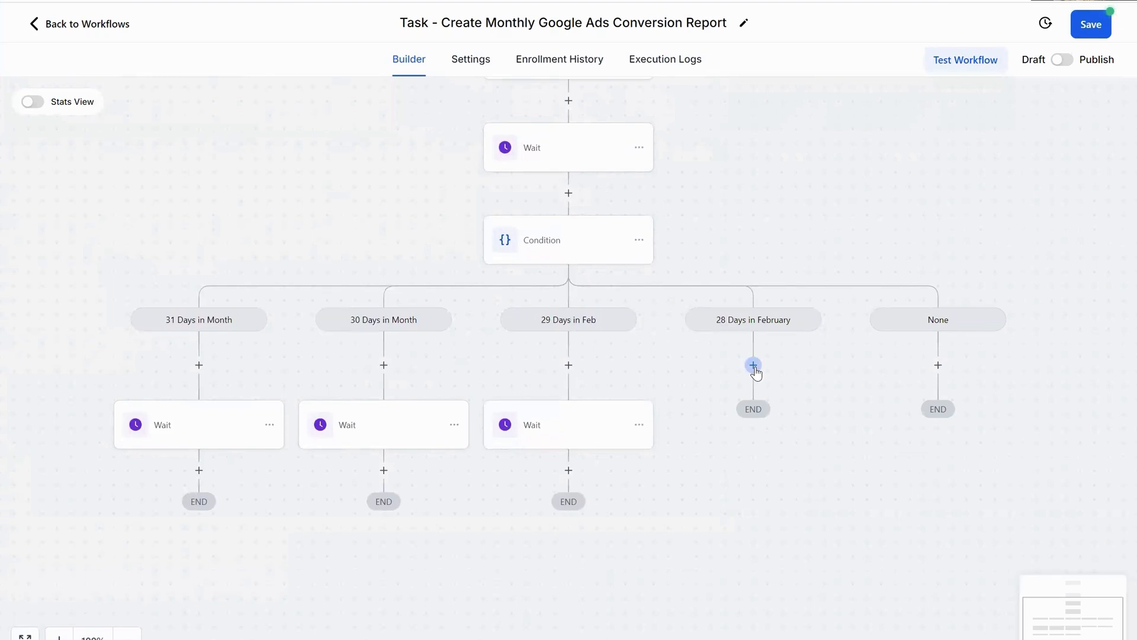
Add a Wait action with a time delay of 23 days to the 28 Days in February branch, and save the workflow
{"action": "left_click", "coordinate": [753, 365]}
{"action": "type", "text": "wait"}
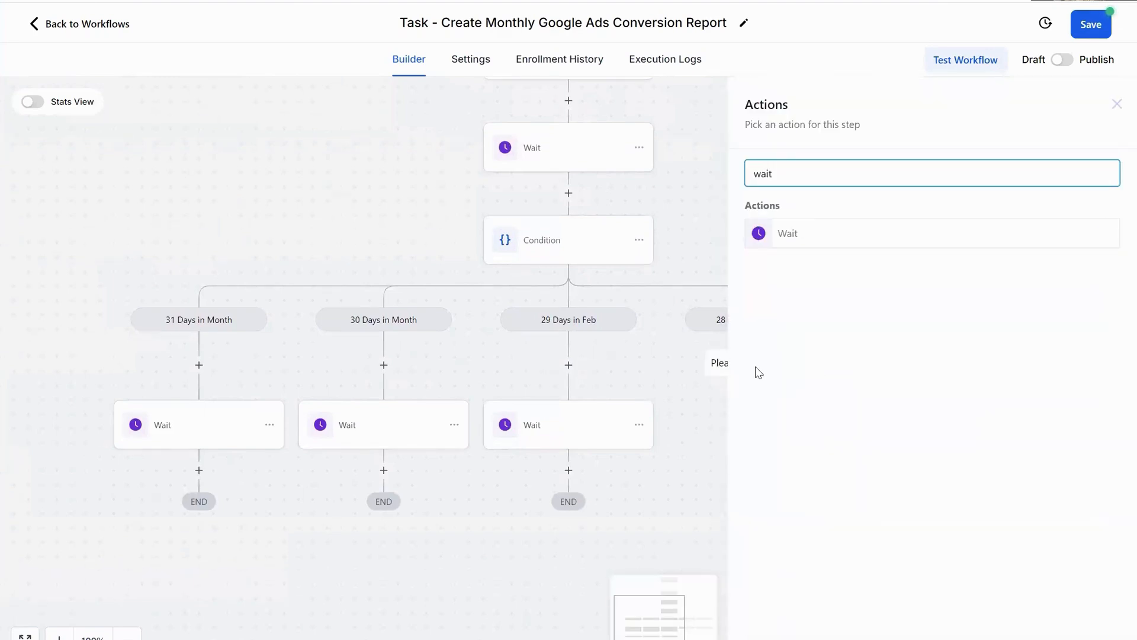
{"action": "left_click", "coordinate": [791, 242]}
{"action": "left_click", "coordinate": [772, 328]}
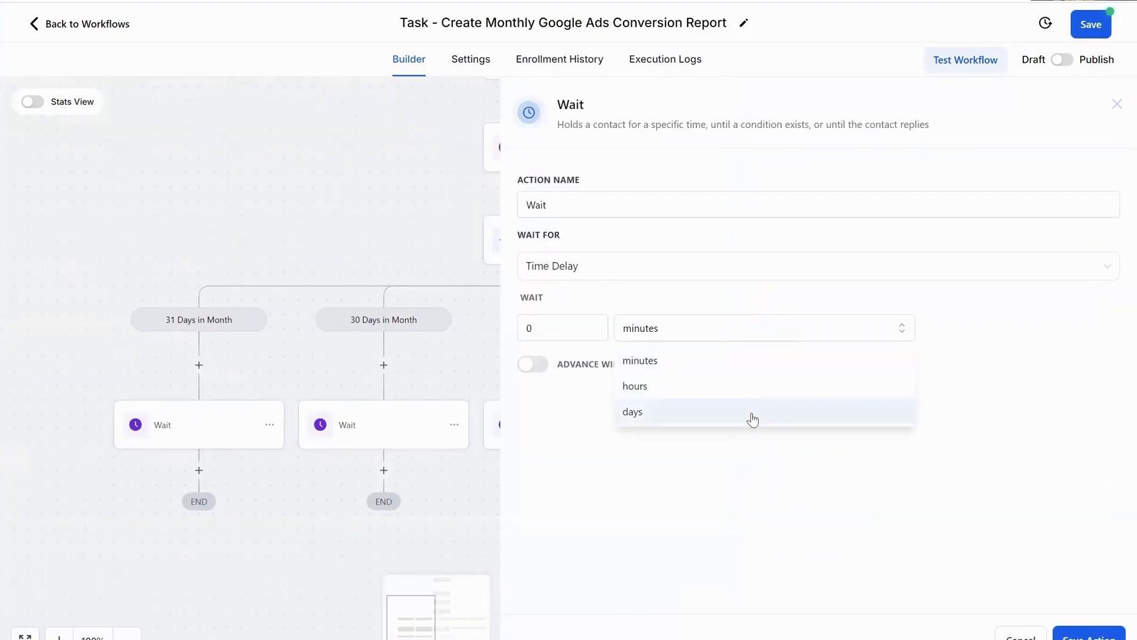
{"action": "left_click", "coordinate": [751, 418]}
{"action": "left_click", "coordinate": [547, 325]}
{"action": "left_click_drag", "start_coordinate": [547, 326], "coordinate": [487, 328]}
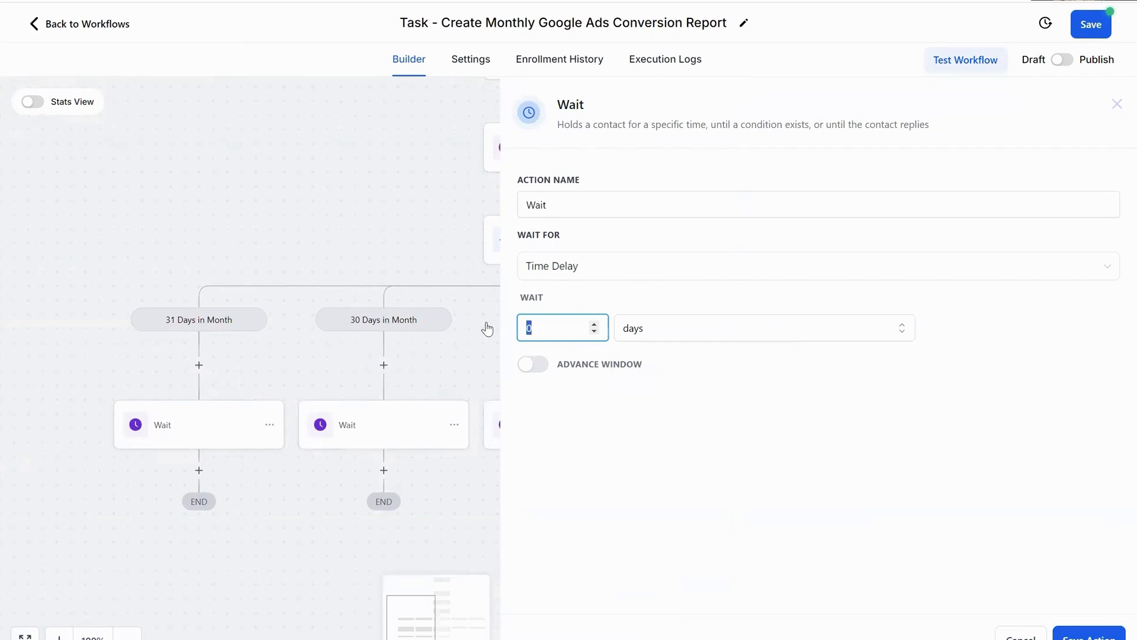
{"action": "type", "text": "23"}
{"action": "left_click", "coordinate": [1088, 634]}
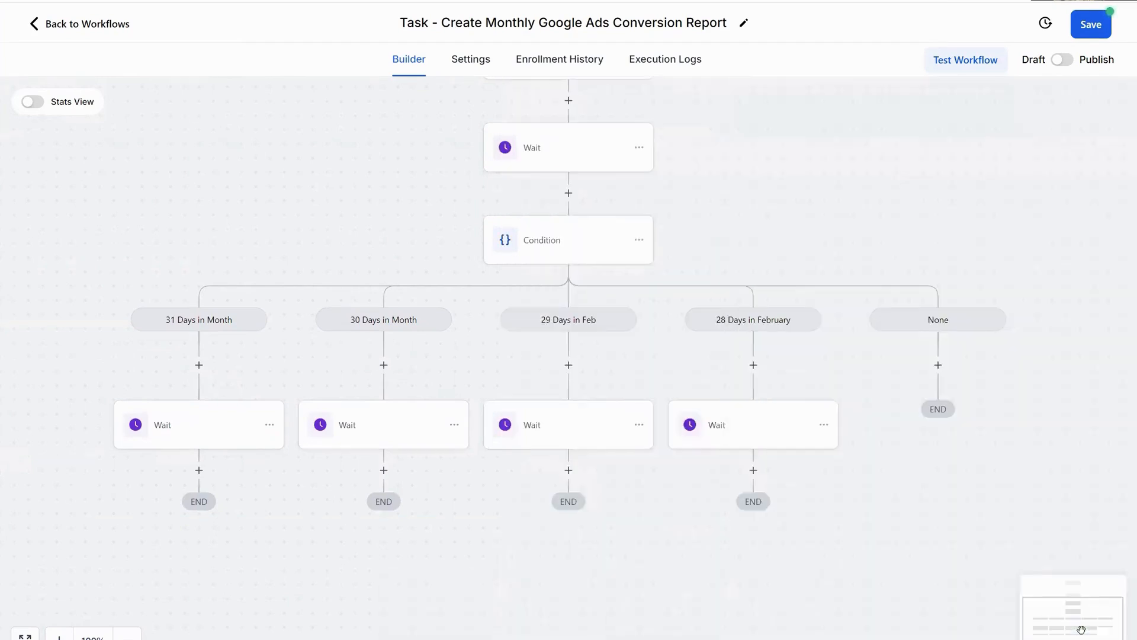
{"action": "left_click", "coordinate": [1091, 23]}
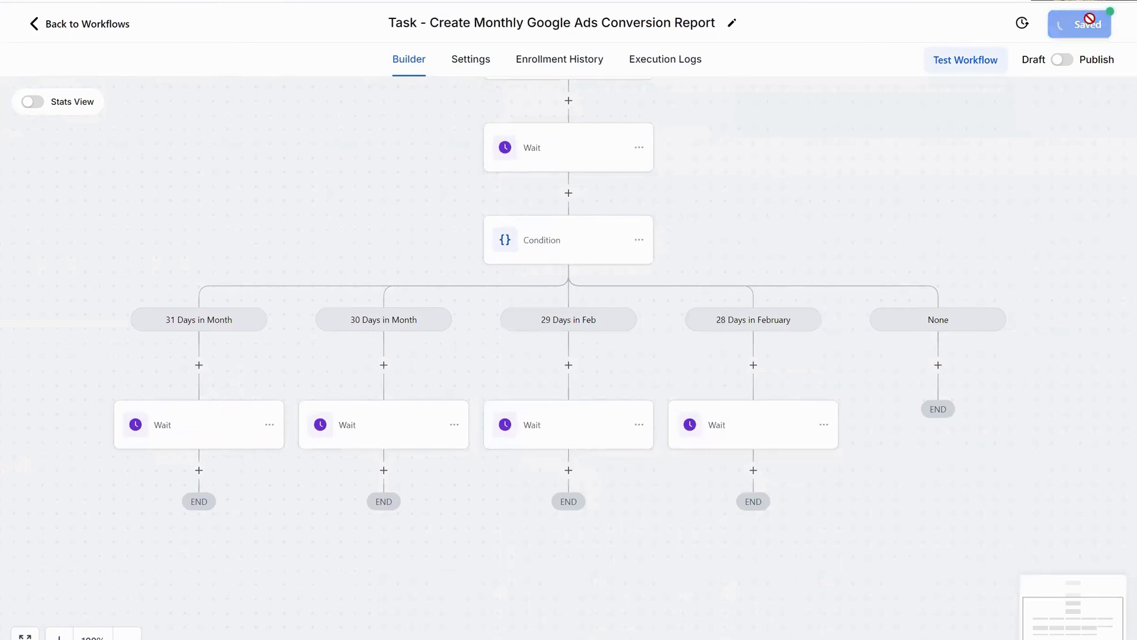
Add a Go To action after the wait in the 31 Days in Month branch, with Add Task as its destination
{"action": "scroll", "coordinate": [566, 381], "scroll_direction": "up", "scroll_amount": 4}
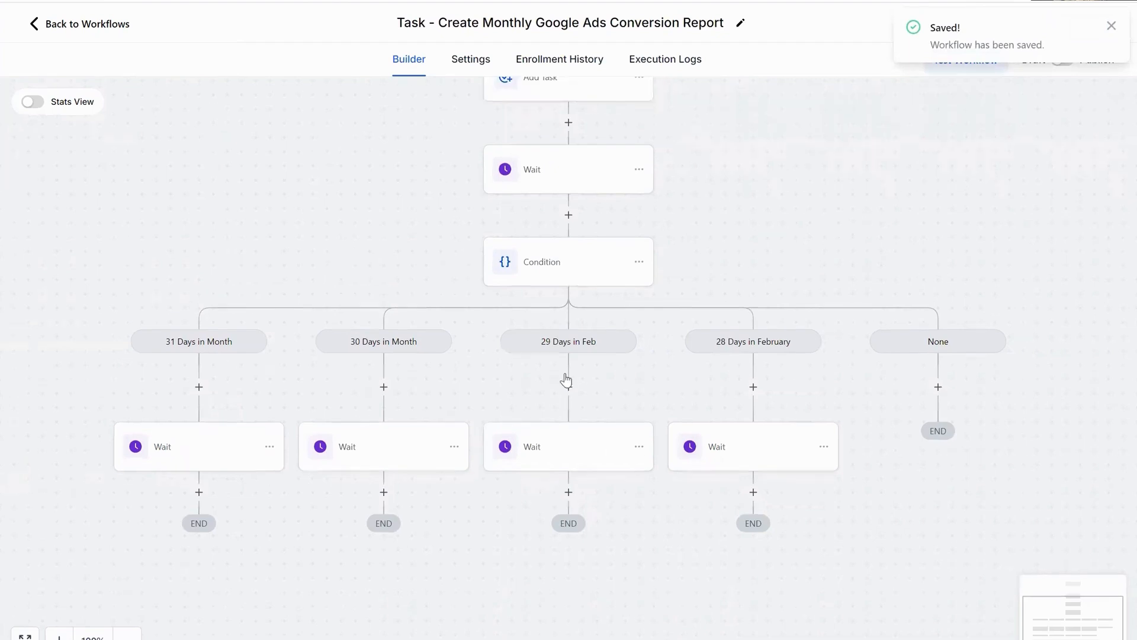
{"action": "scroll", "coordinate": [726, 318], "scroll_direction": "down", "scroll_amount": 2}
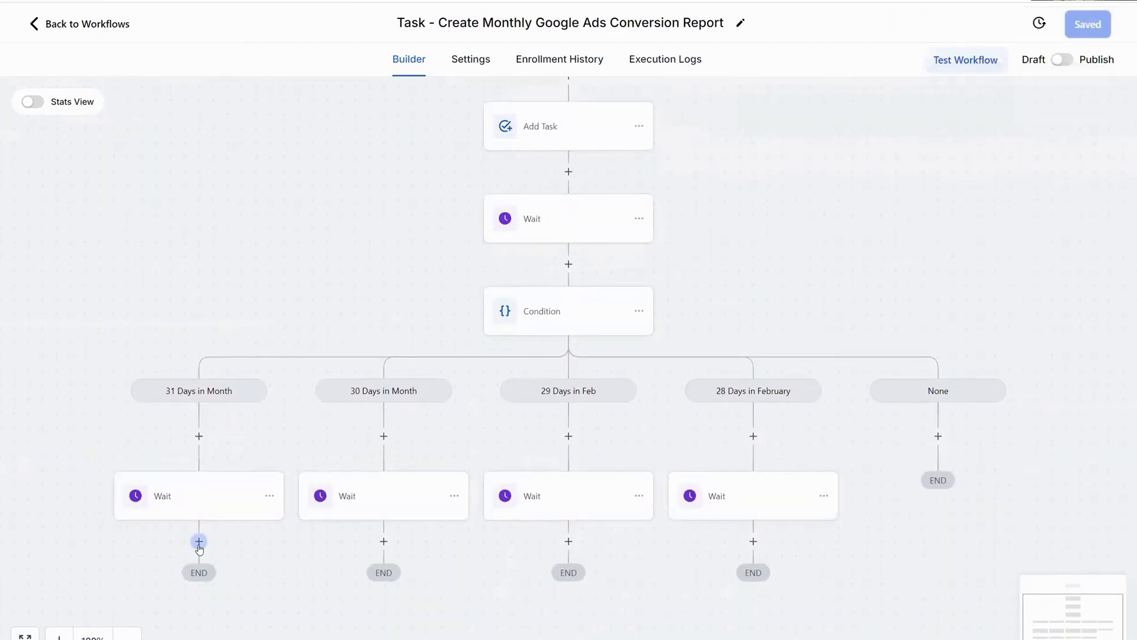
{"action": "left_click", "coordinate": [199, 541]}
{"action": "type", "text": "go t"}
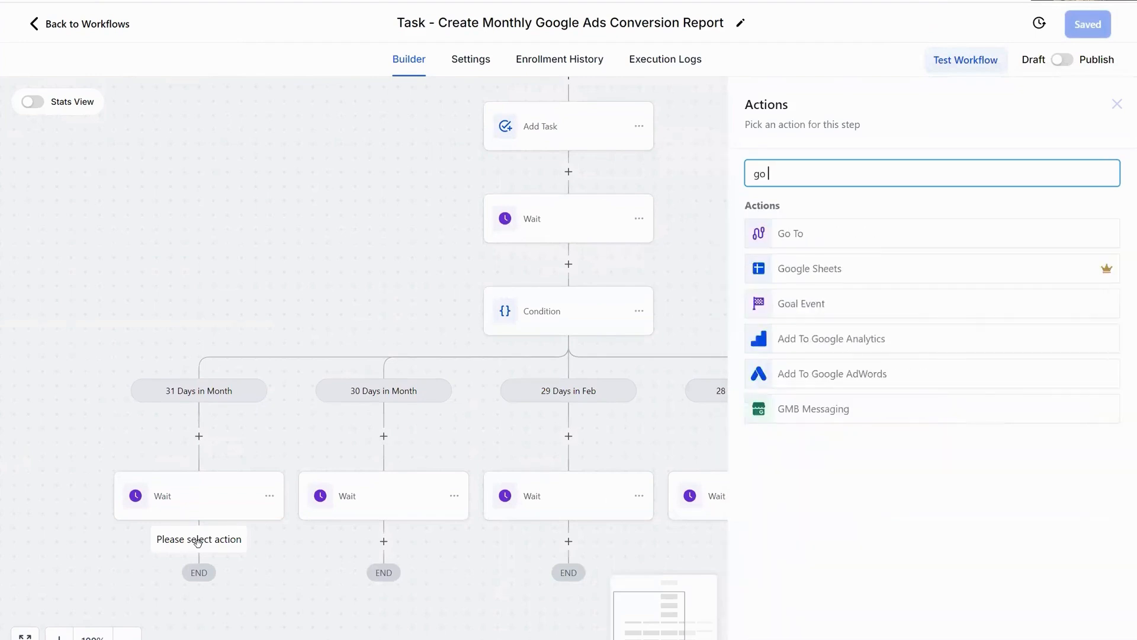
{"action": "left_click", "coordinate": [833, 235]}
{"action": "left_click", "coordinate": [1088, 634]}
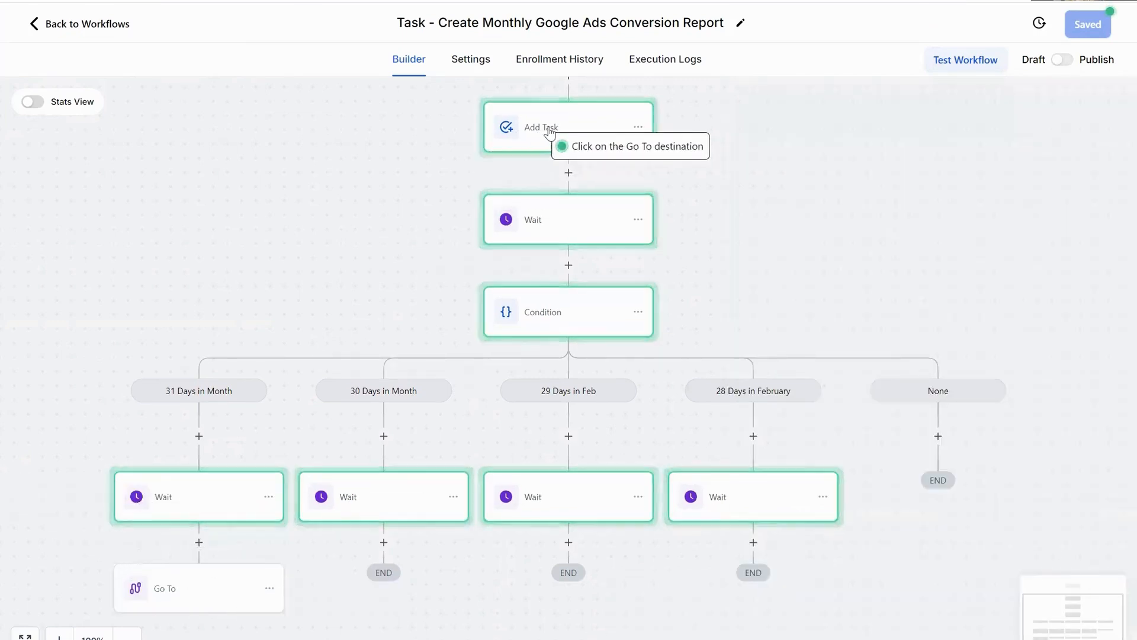
{"action": "left_click", "coordinate": [556, 132]}
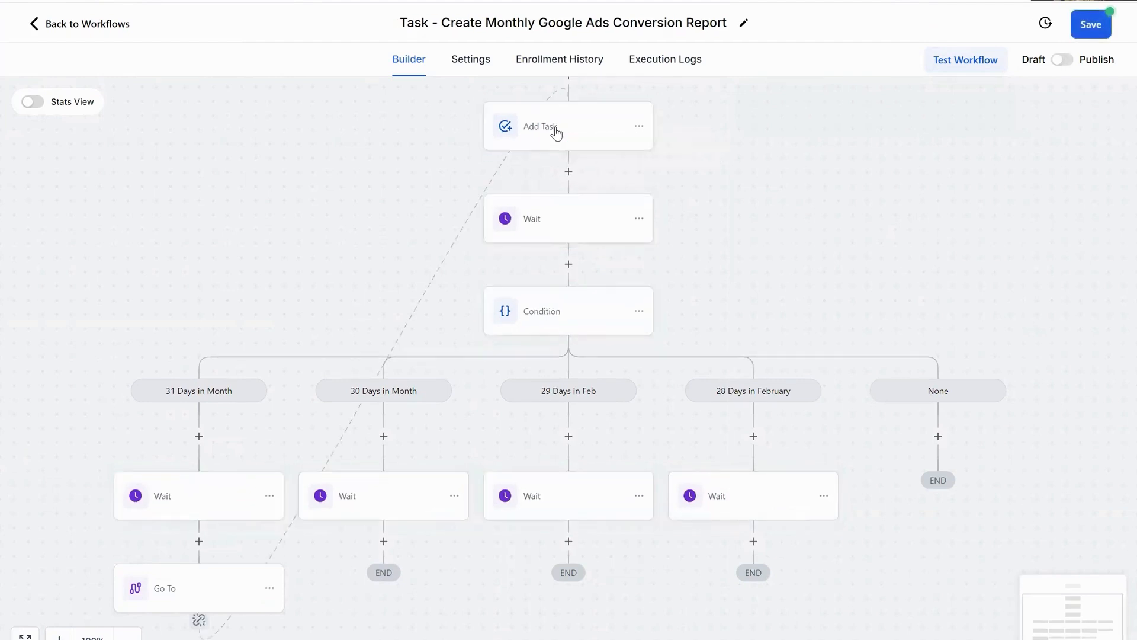
Add a Go To action after the wait in the 30 Days in Month branch, looping back to Add Task
{"action": "left_click", "coordinate": [383, 541]}
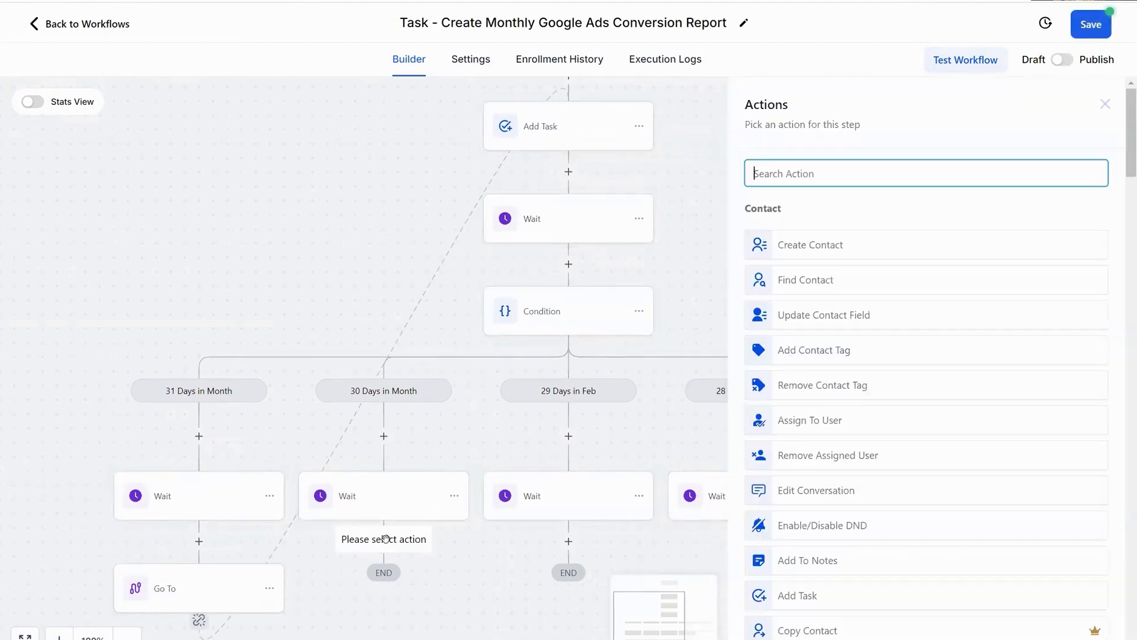
{"action": "type", "text": "go to"}
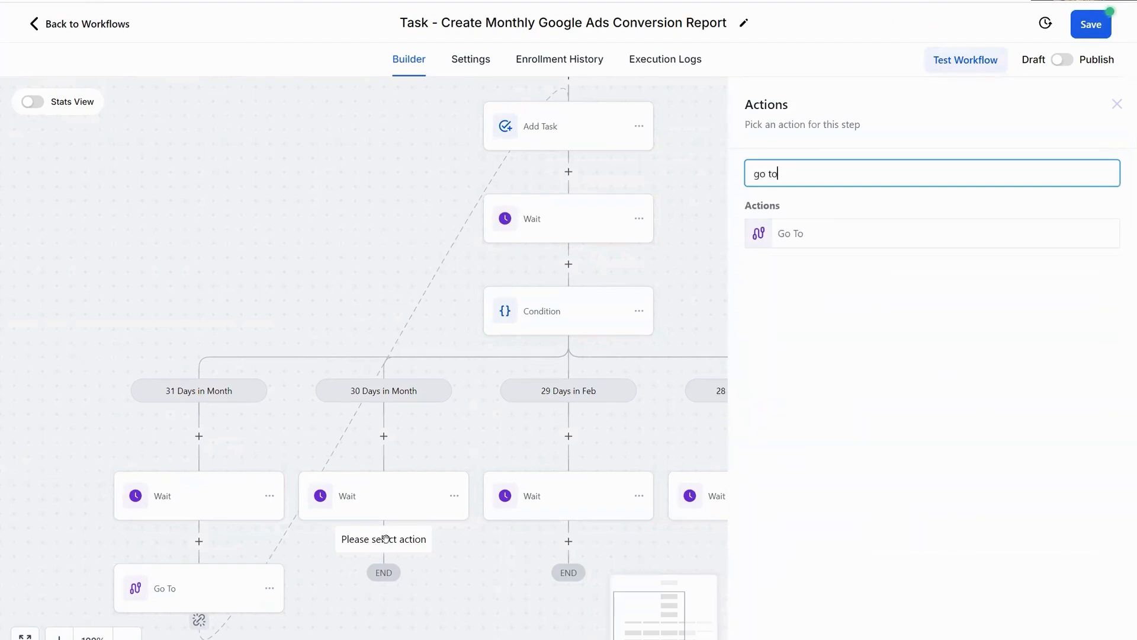
{"action": "left_click", "coordinate": [876, 243]}
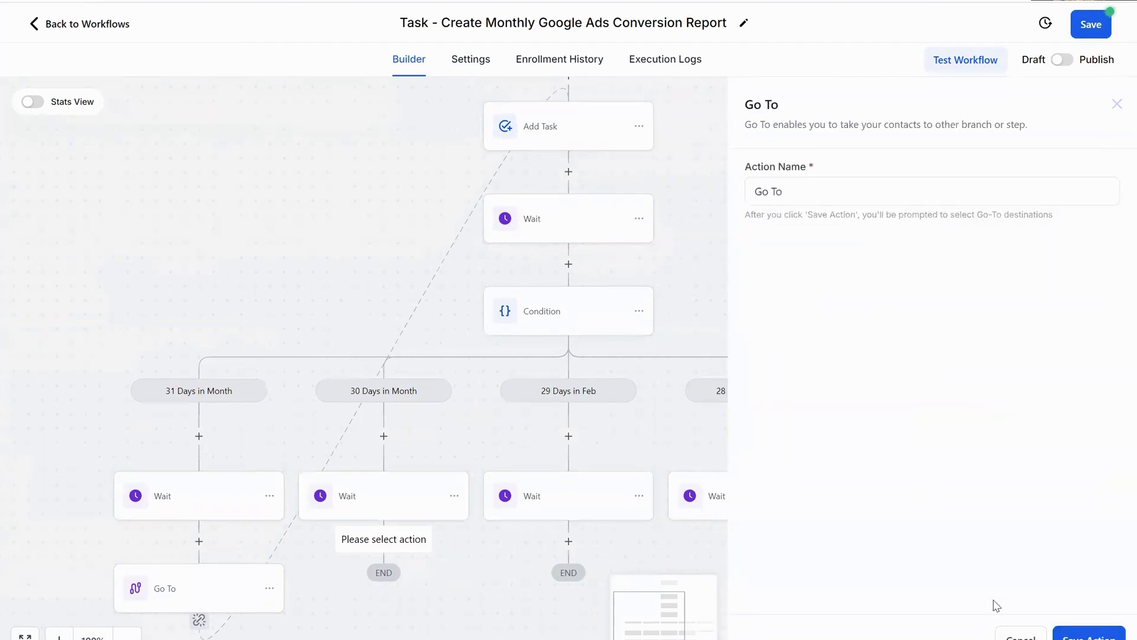
{"action": "left_click", "coordinate": [1084, 632]}
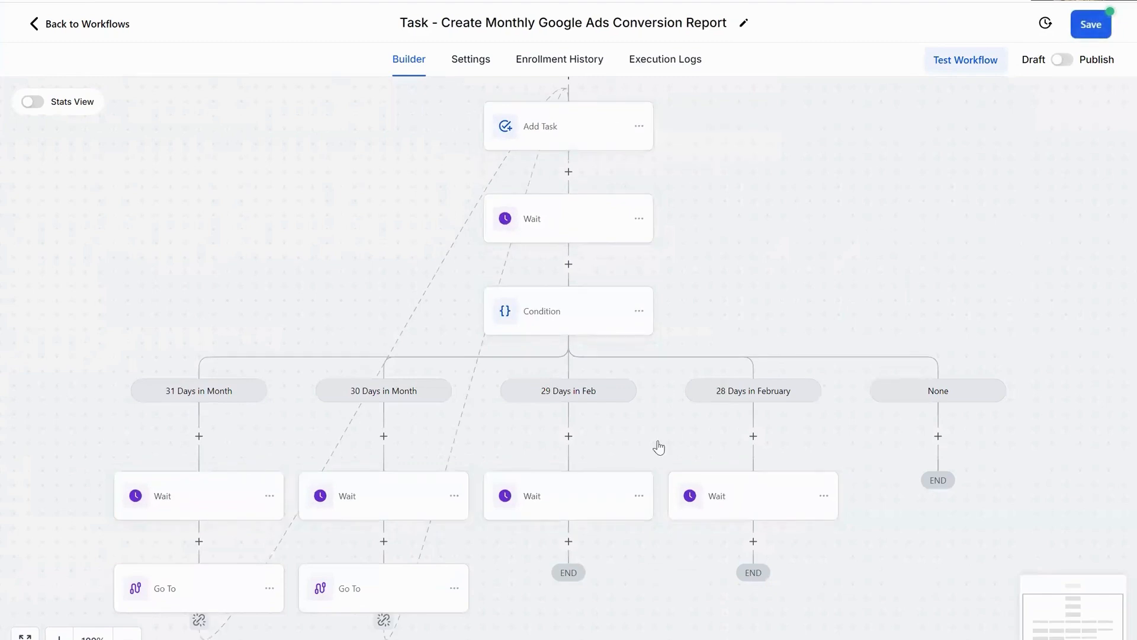
{"action": "left_click", "coordinate": [567, 540]}
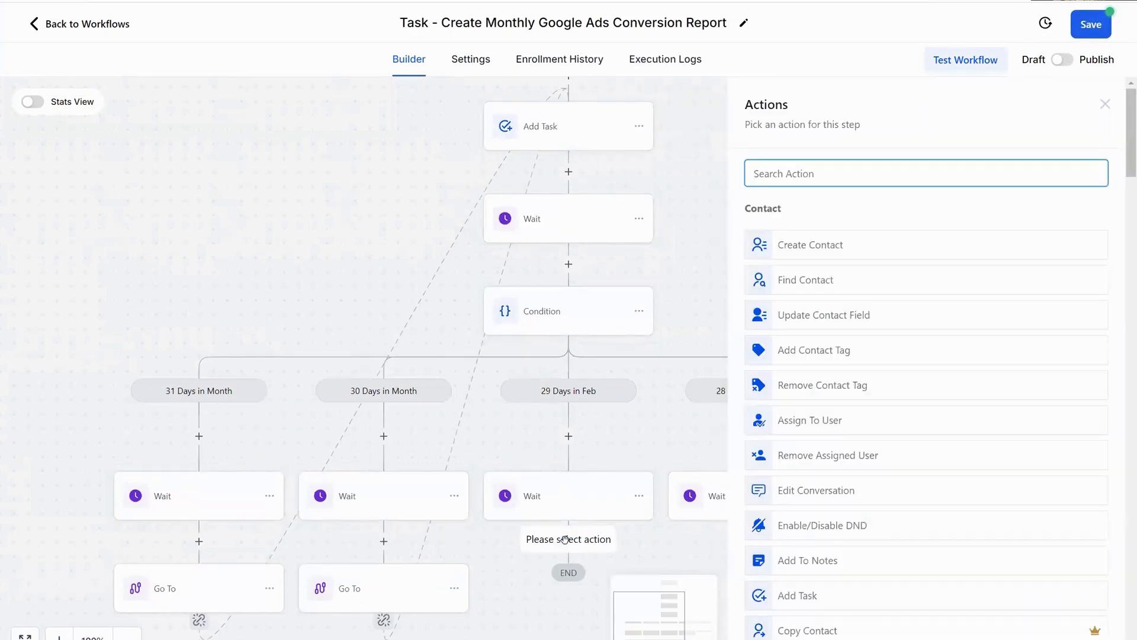
{"action": "type", "text": "go to"}
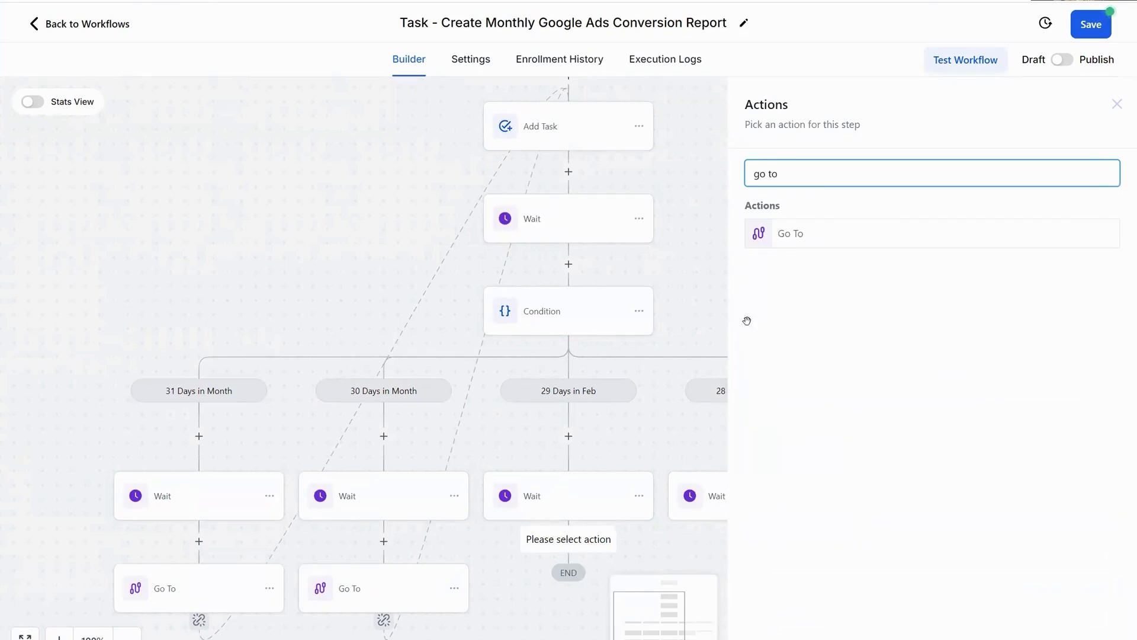
{"action": "left_click", "coordinate": [789, 235]}
{"action": "left_click", "coordinate": [612, 131]}
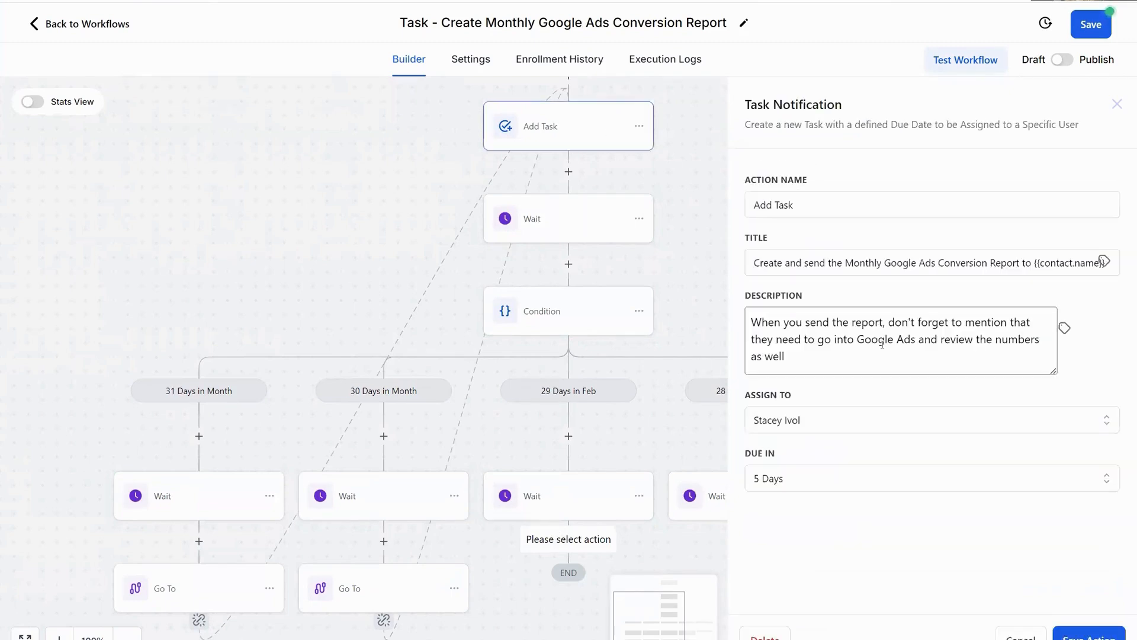
{"action": "left_click", "coordinate": [1034, 636]}
Add a Go To action after the wait in the 29 Days in Feb branch, with Add Task as its destination
{"action": "left_click", "coordinate": [568, 542]}
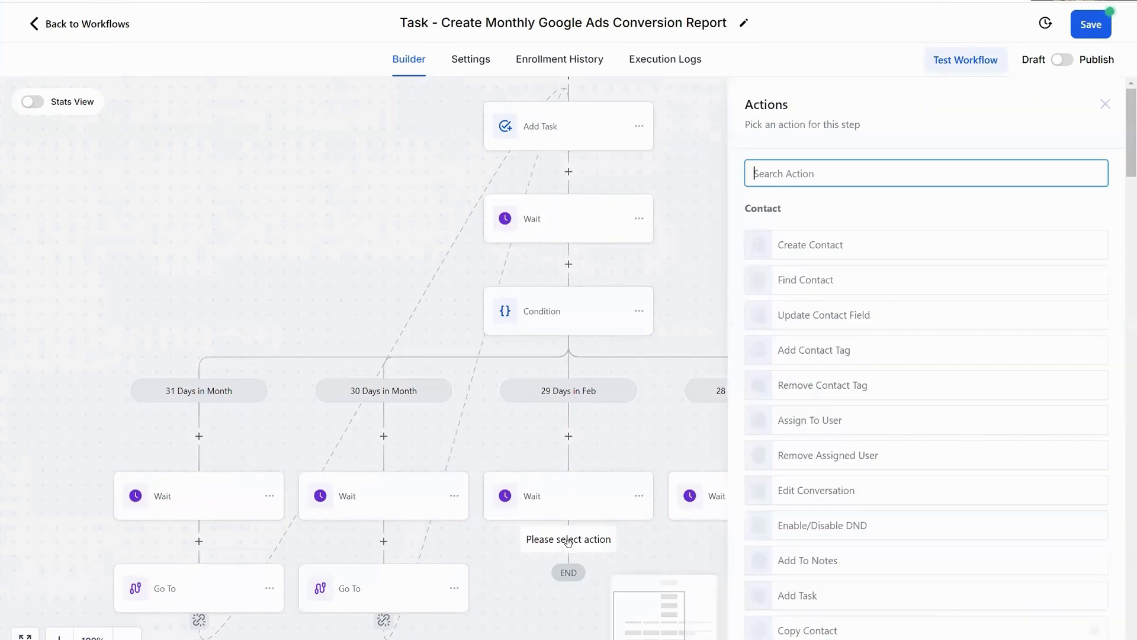
{"action": "type", "text": "g to"}
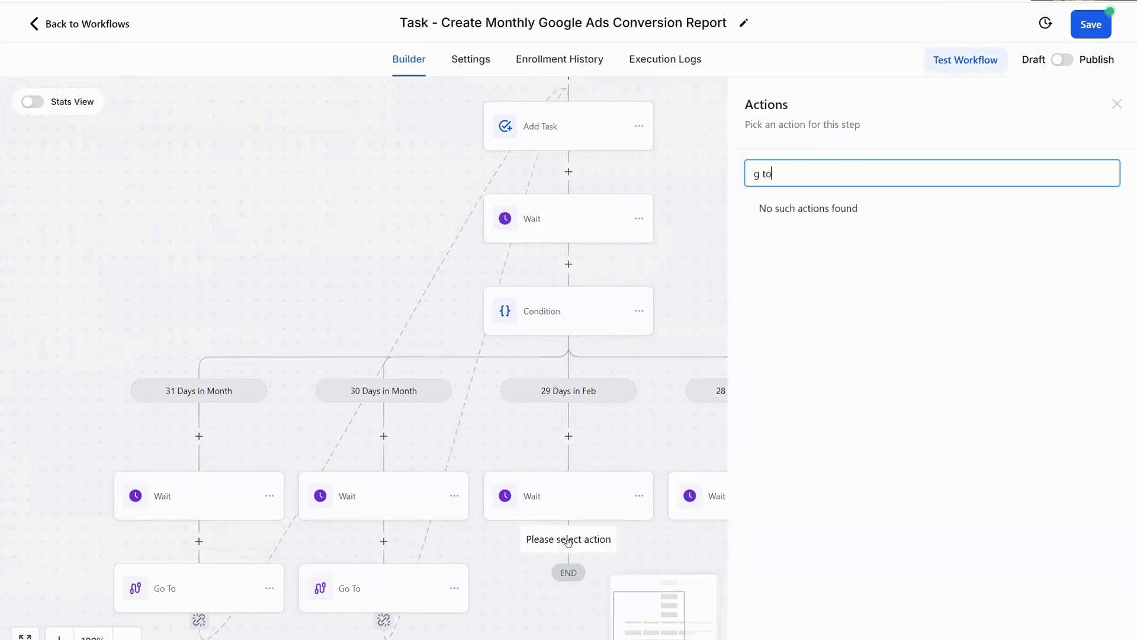
{"action": "key", "text": "BackSpace"}
{"action": "key", "text": "BackSpace"}
{"action": "type", "text": "o to"}
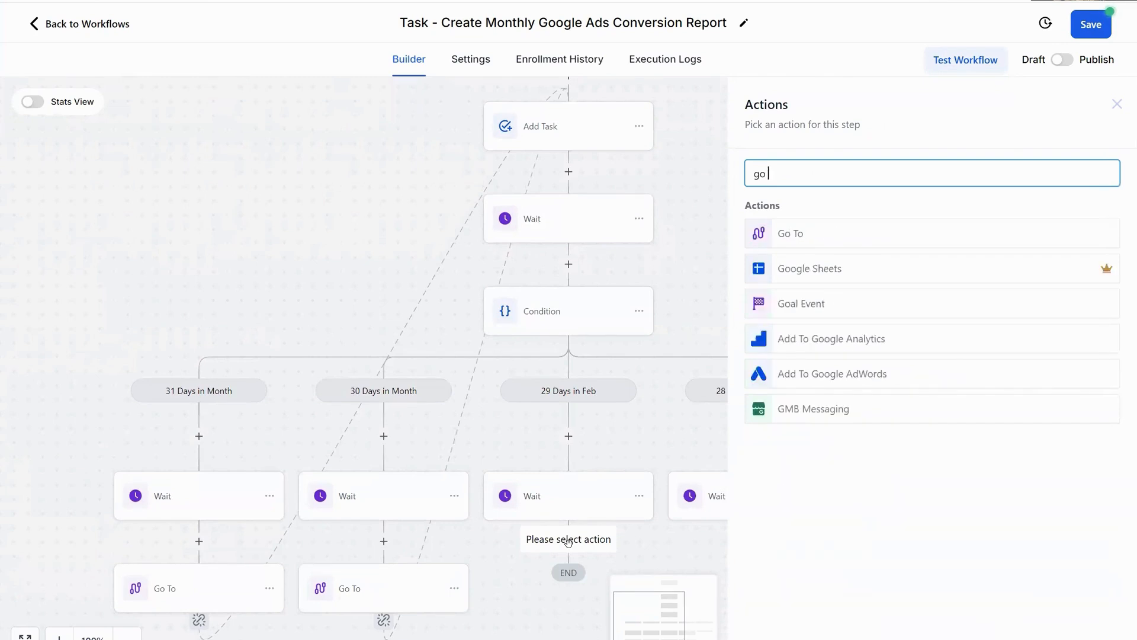
{"action": "left_click", "coordinate": [810, 237]}
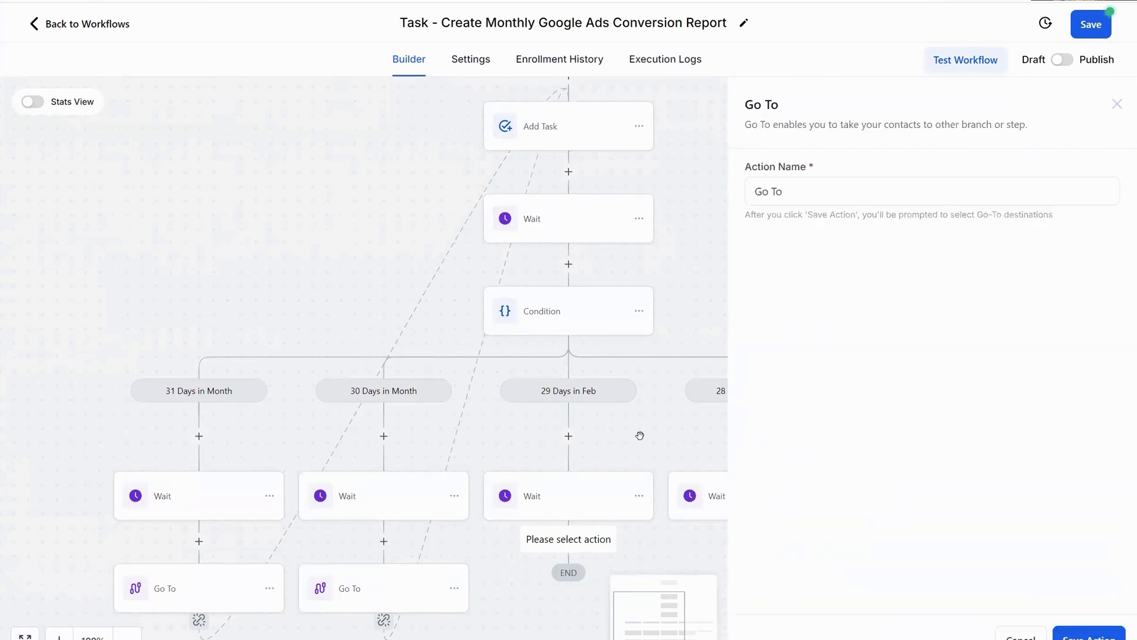
{"action": "left_click", "coordinate": [1089, 634]}
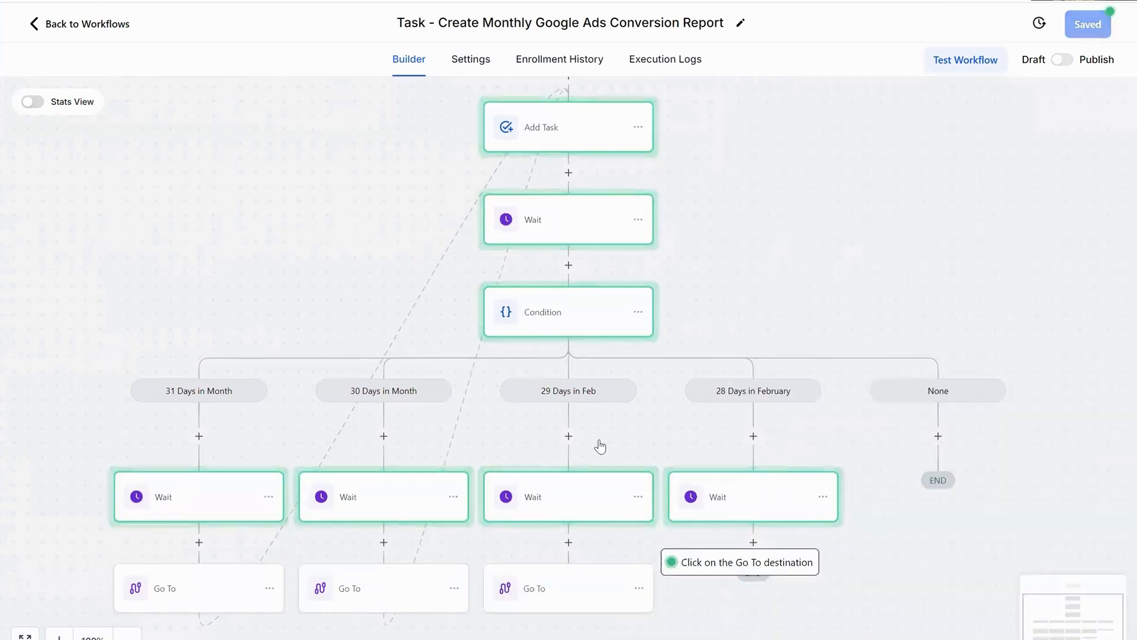
{"action": "left_click", "coordinate": [554, 131]}
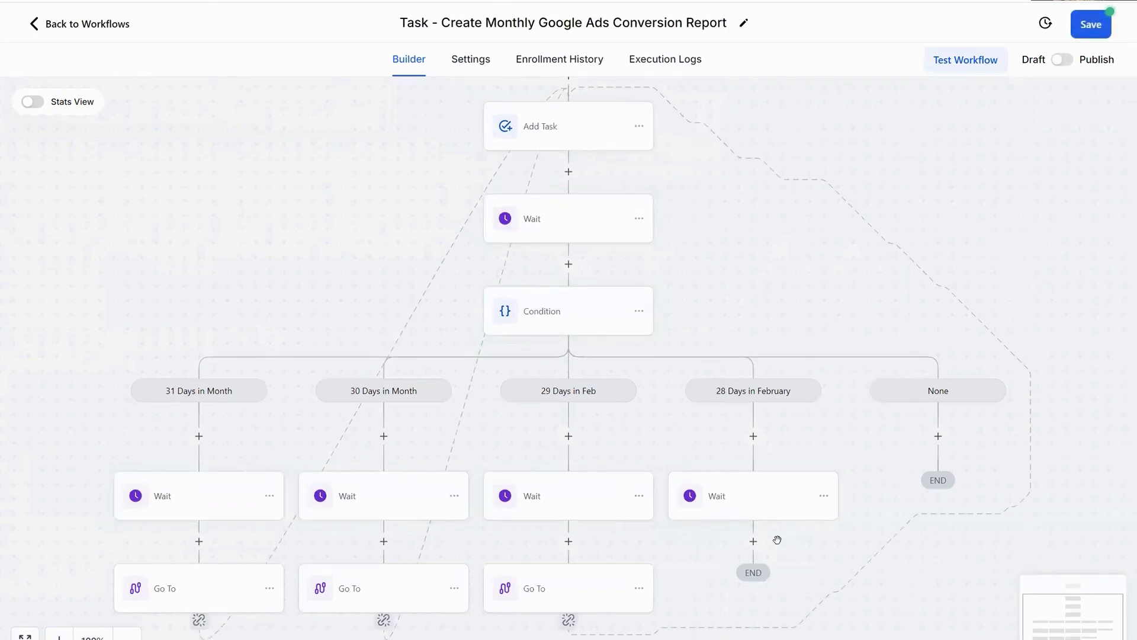
Add a Go To action after the wait in the 28 Days in February branch, looping back to Add Task
{"action": "left_click", "coordinate": [754, 541]}
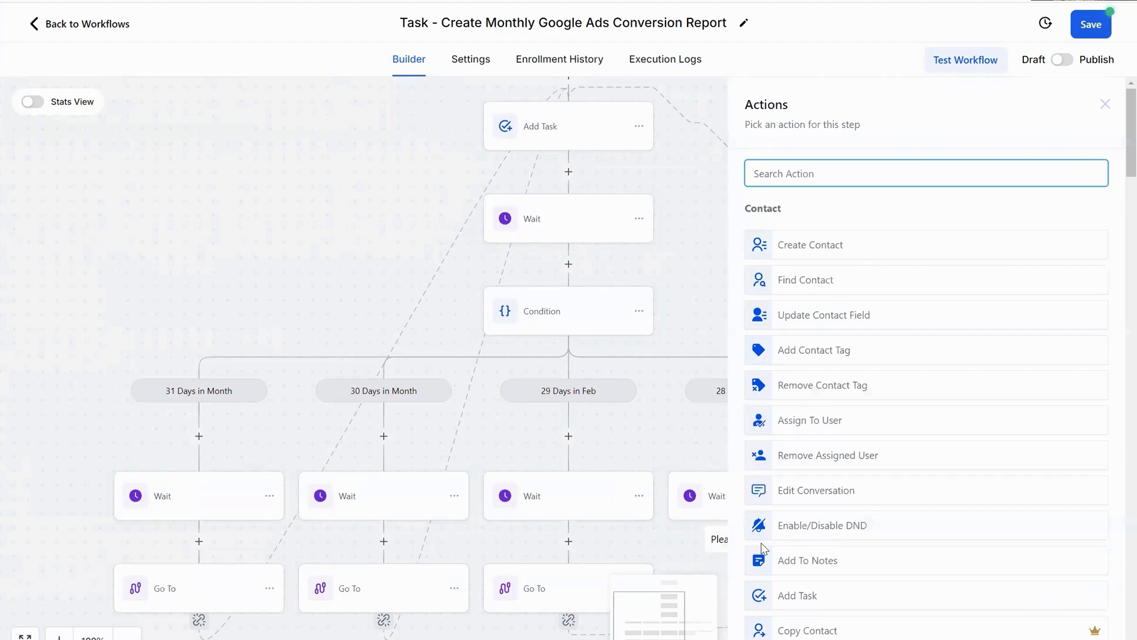
{"action": "type", "text": "go to"}
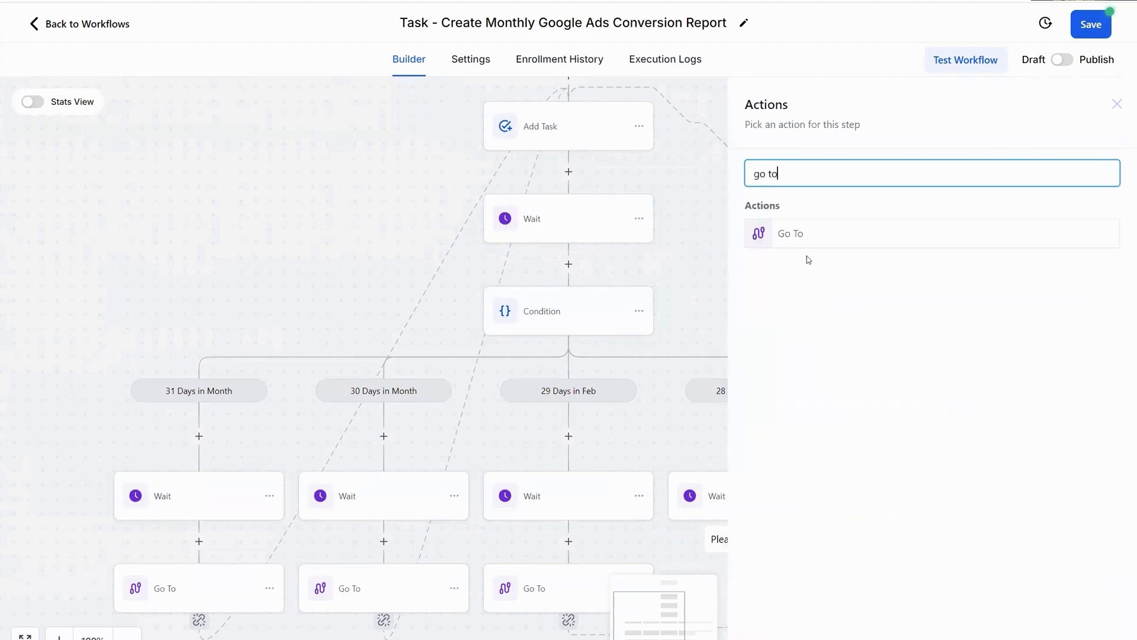
{"action": "left_click", "coordinate": [817, 237]}
{"action": "left_click", "coordinate": [1092, 631]}
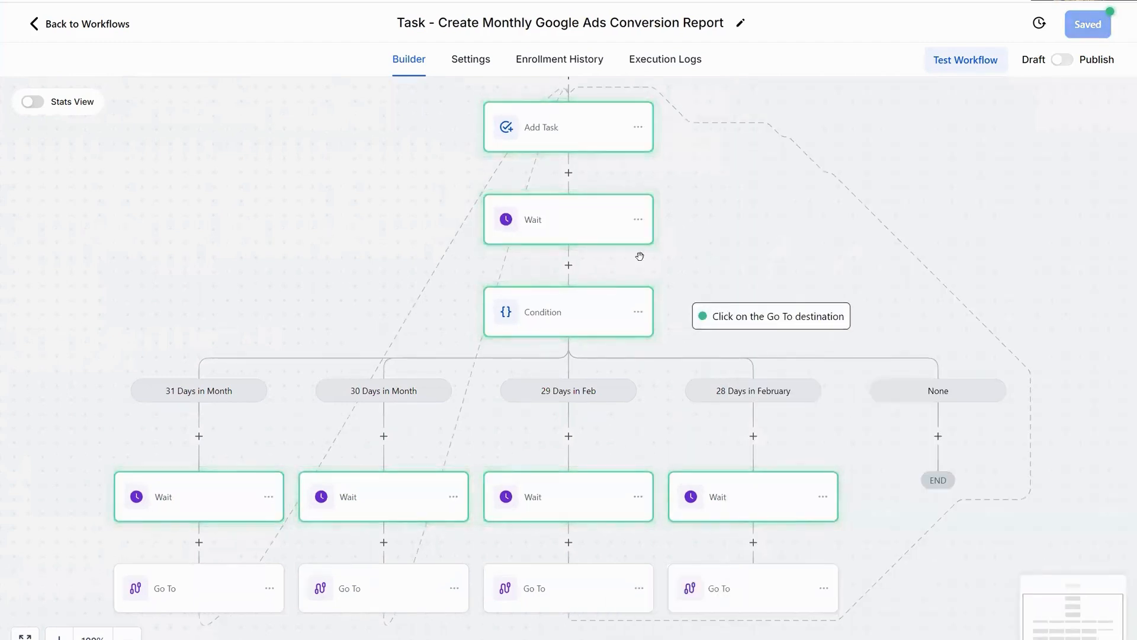
{"action": "left_click", "coordinate": [551, 131]}
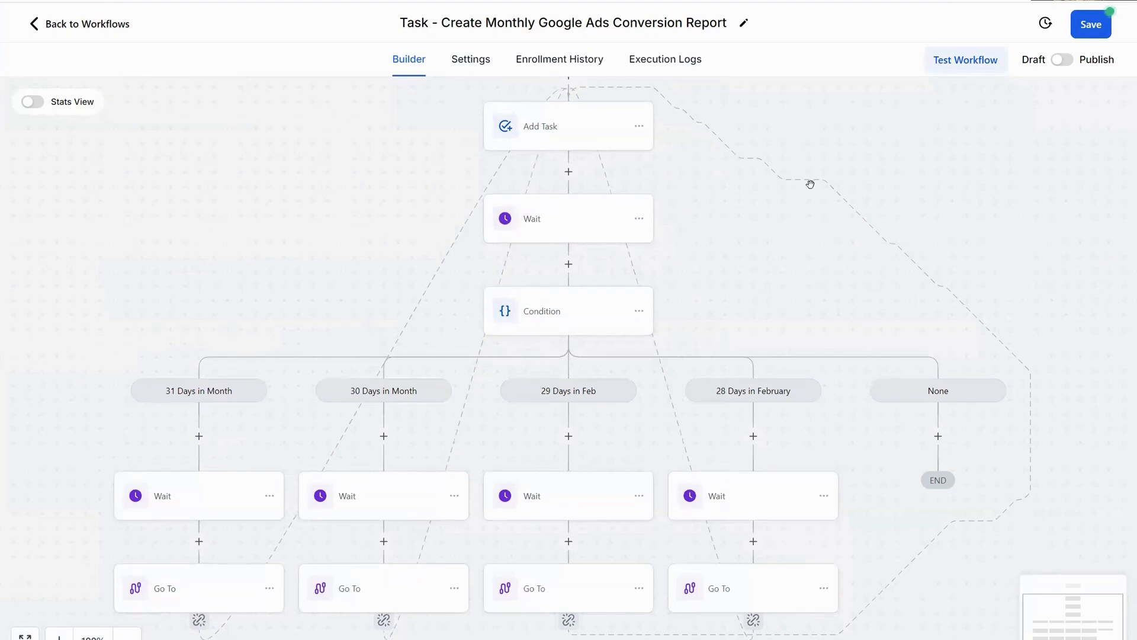
Start a new workflow trigger of the Contact Tag type
{"action": "scroll", "coordinate": [802, 241], "scroll_direction": "up", "scroll_amount": 2}
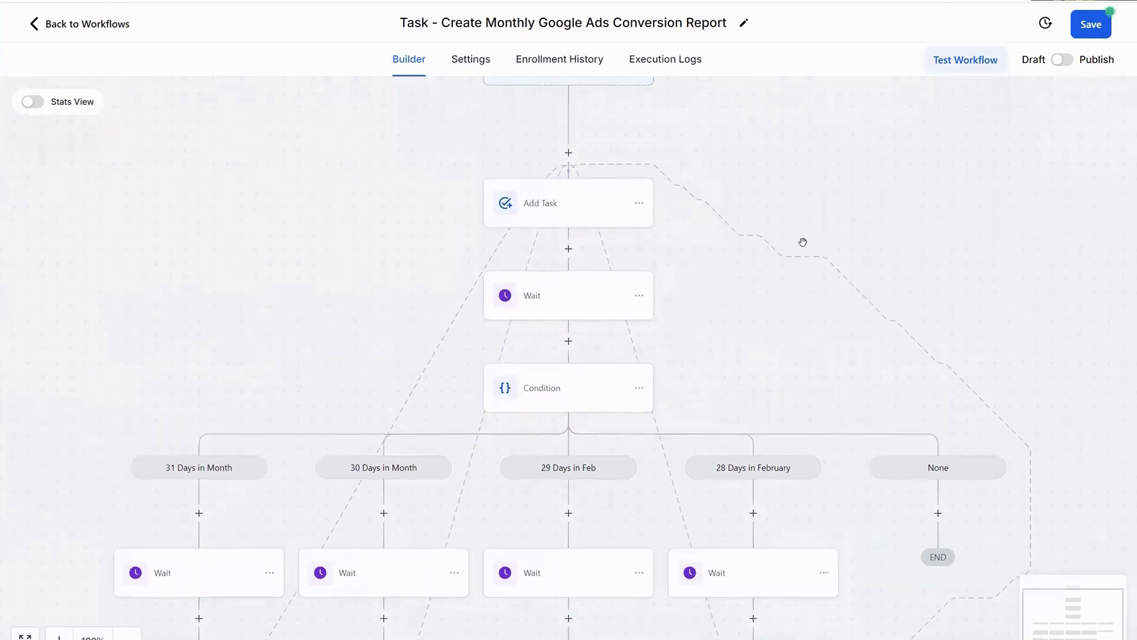
{"action": "scroll", "coordinate": [803, 242], "scroll_direction": "up", "scroll_amount": 3}
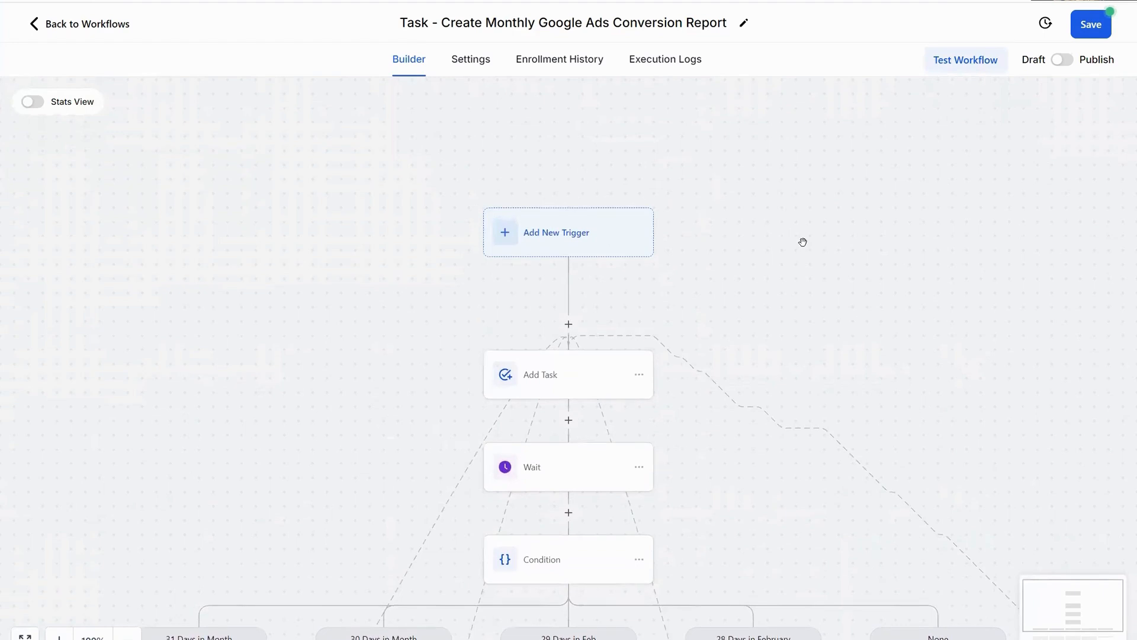
{"action": "left_click", "coordinate": [506, 234]}
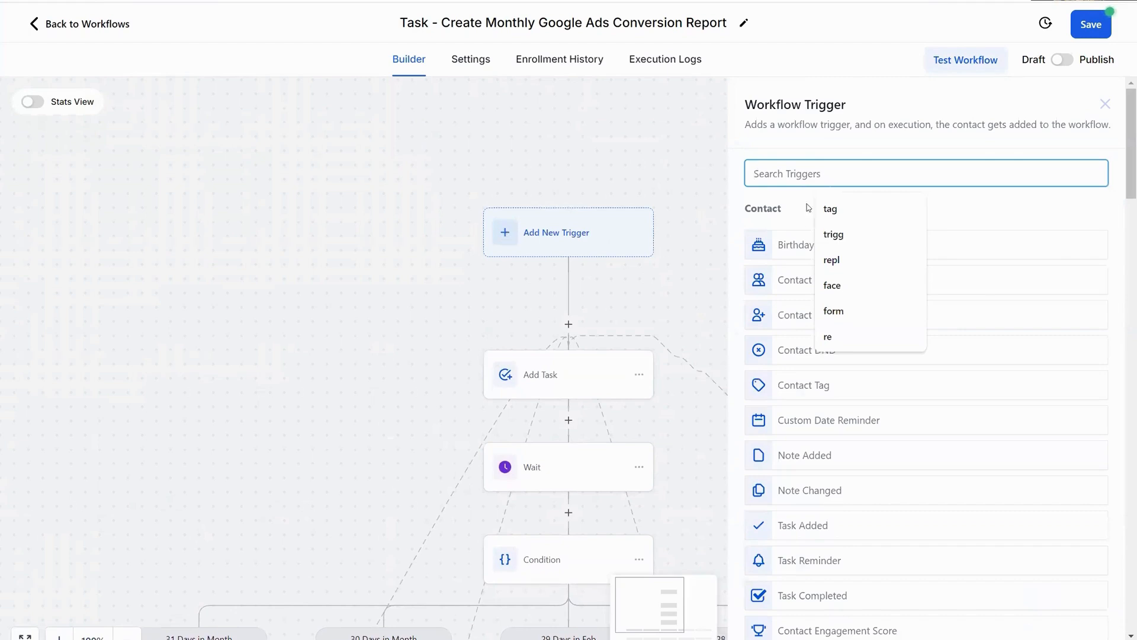
{"action": "left_click", "coordinate": [877, 209]}
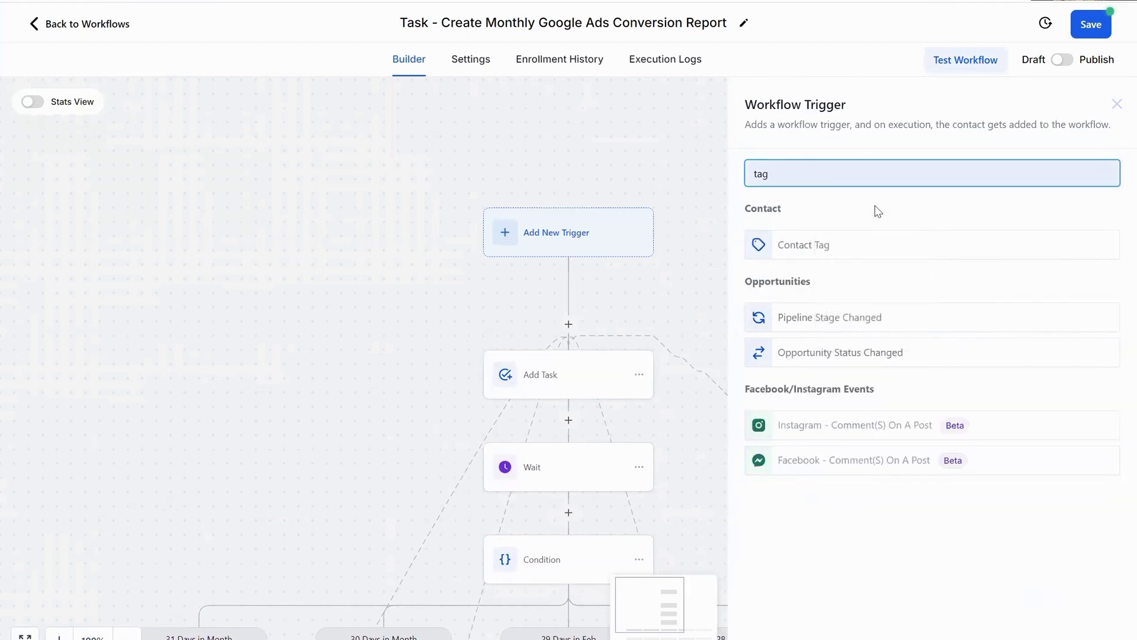
{"action": "left_click", "coordinate": [865, 256]}
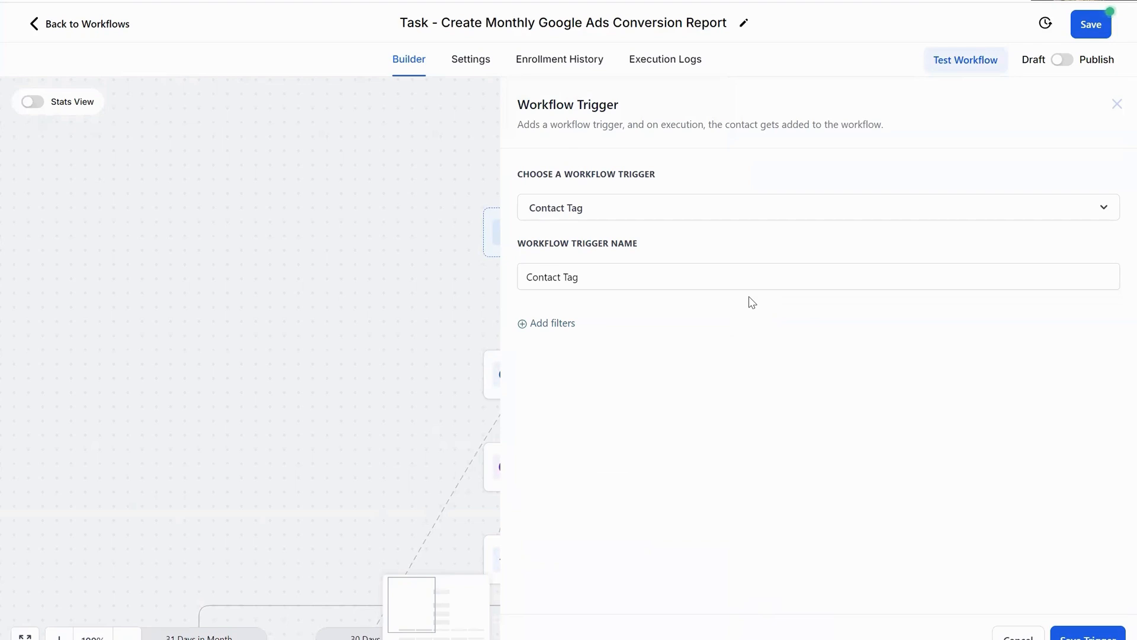
Filter the trigger by Tag Added with a new tag named task-monthly-google-conv-report, and save the trigger
{"action": "left_click", "coordinate": [561, 323]}
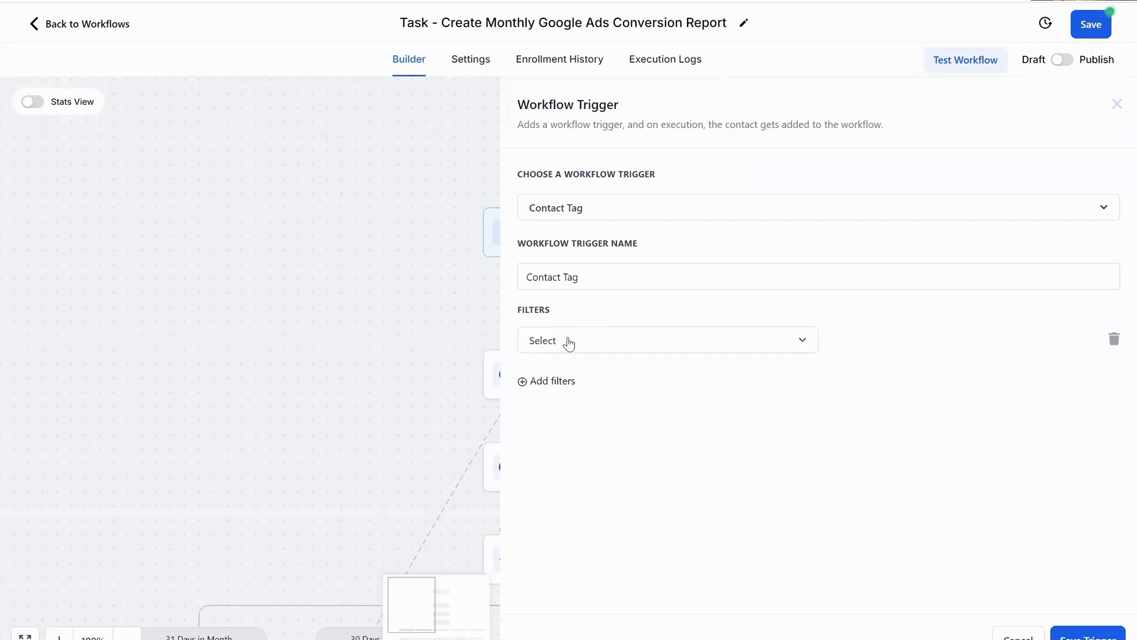
{"action": "left_click", "coordinate": [569, 342]}
{"action": "left_click", "coordinate": [551, 436]}
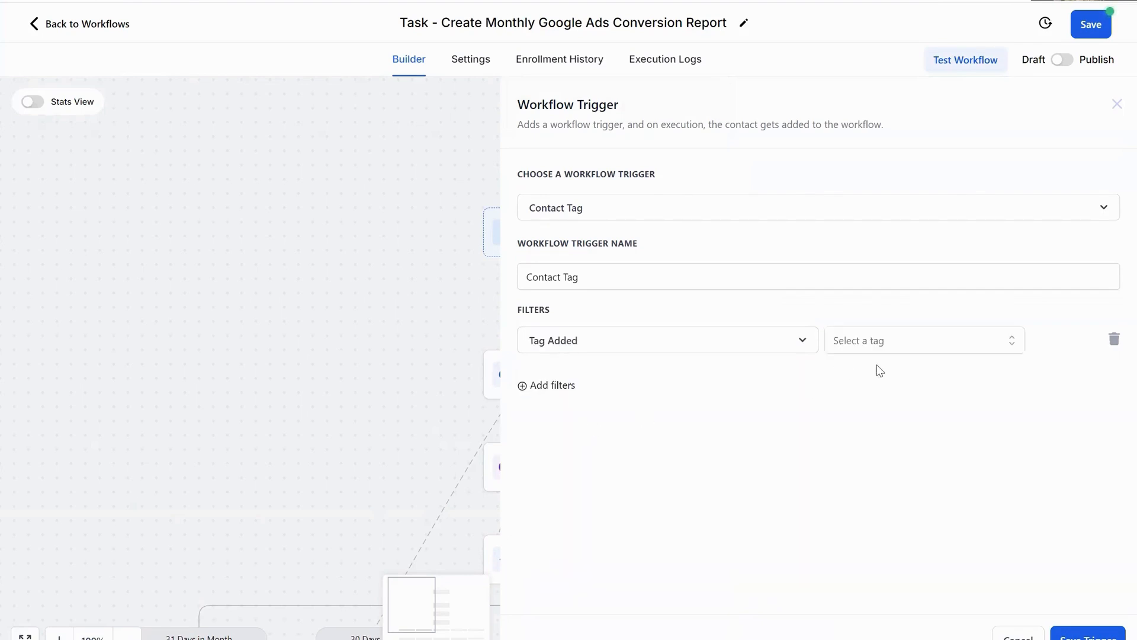
{"action": "left_click", "coordinate": [899, 341]}
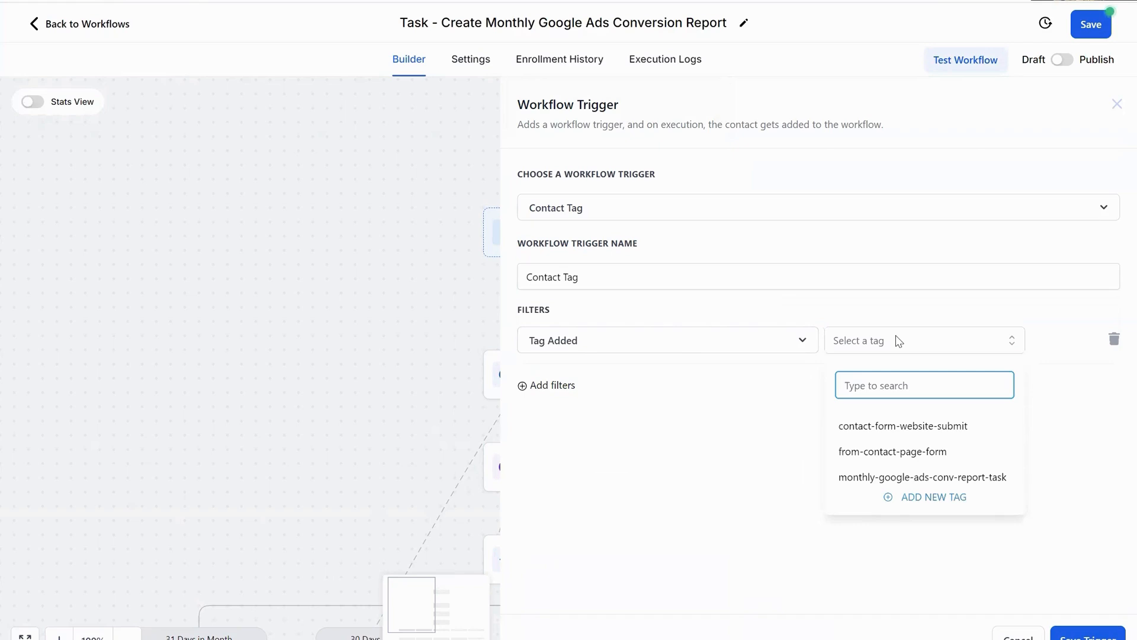
{"action": "type", "text": "tas"}
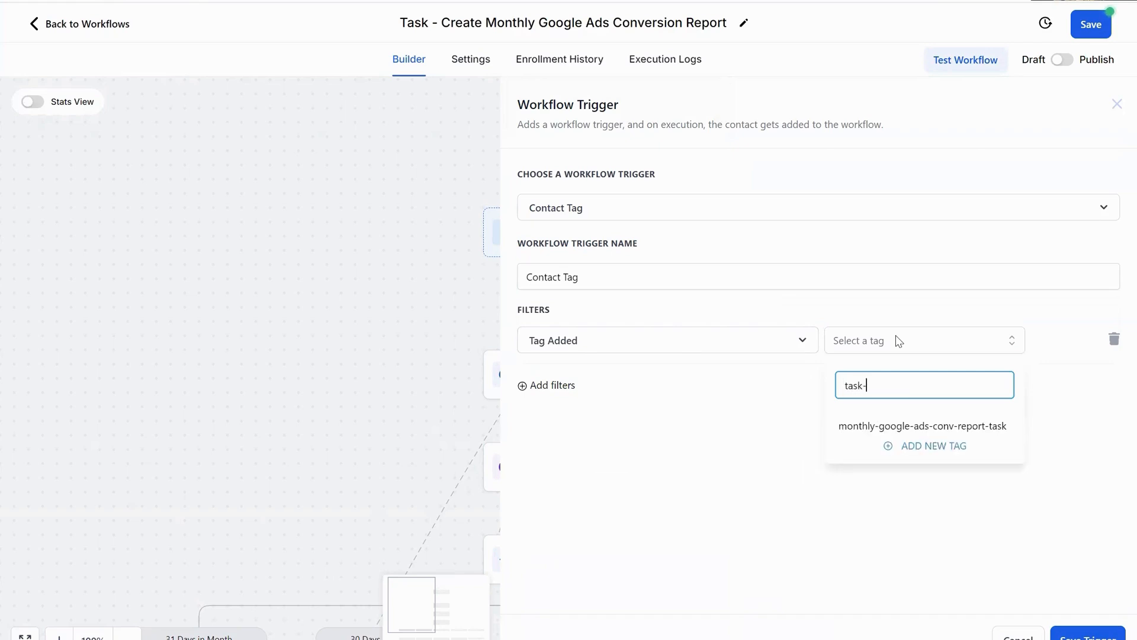
{"action": "type", "text": "k-"}
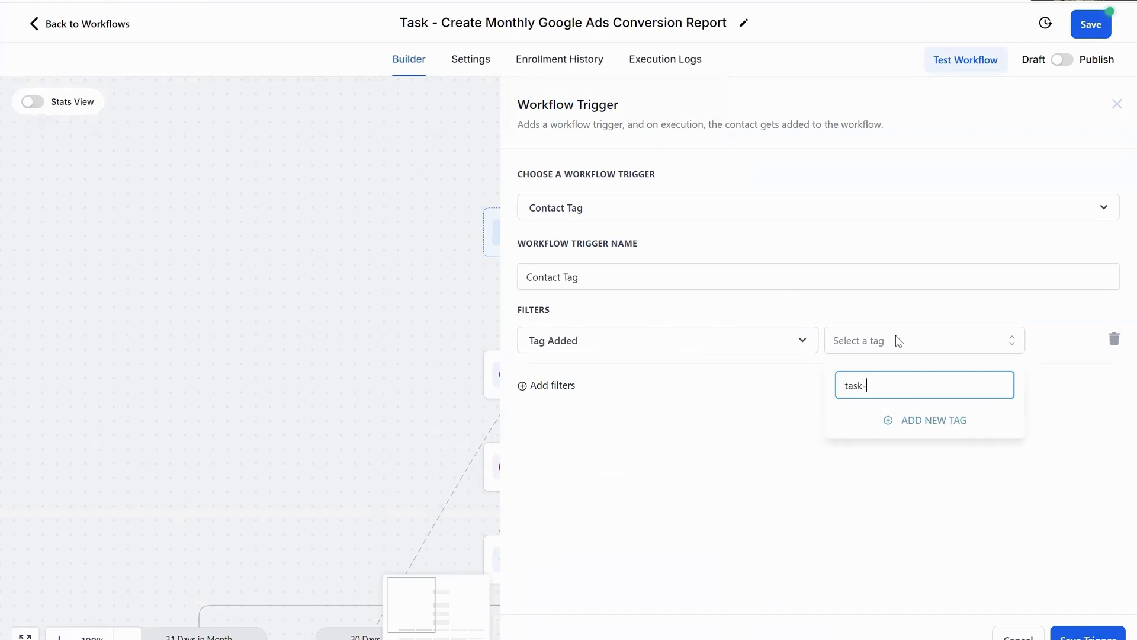
{"action": "type", "text": "monthly-google-conv-report"}
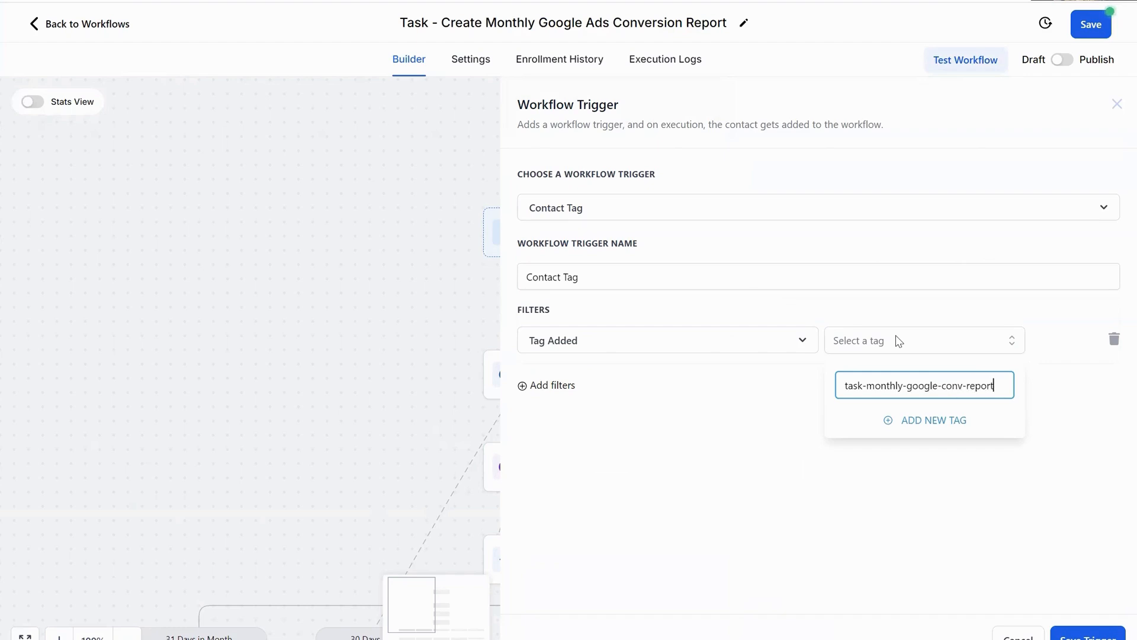
{"action": "left_click", "coordinate": [931, 419]}
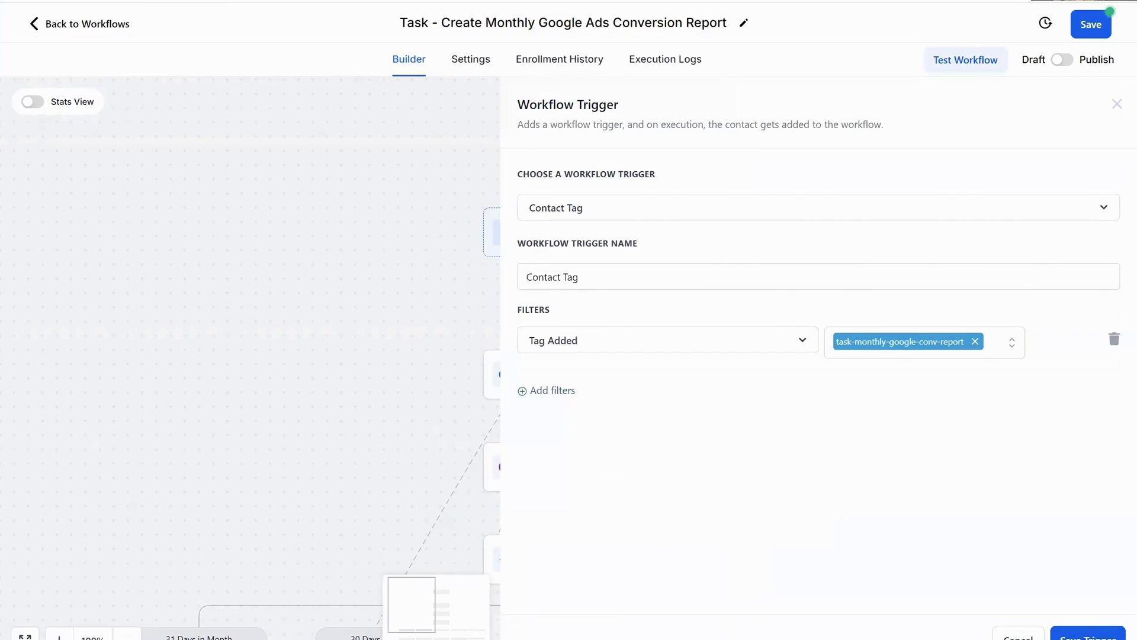
{"action": "left_click", "coordinate": [1018, 637]}
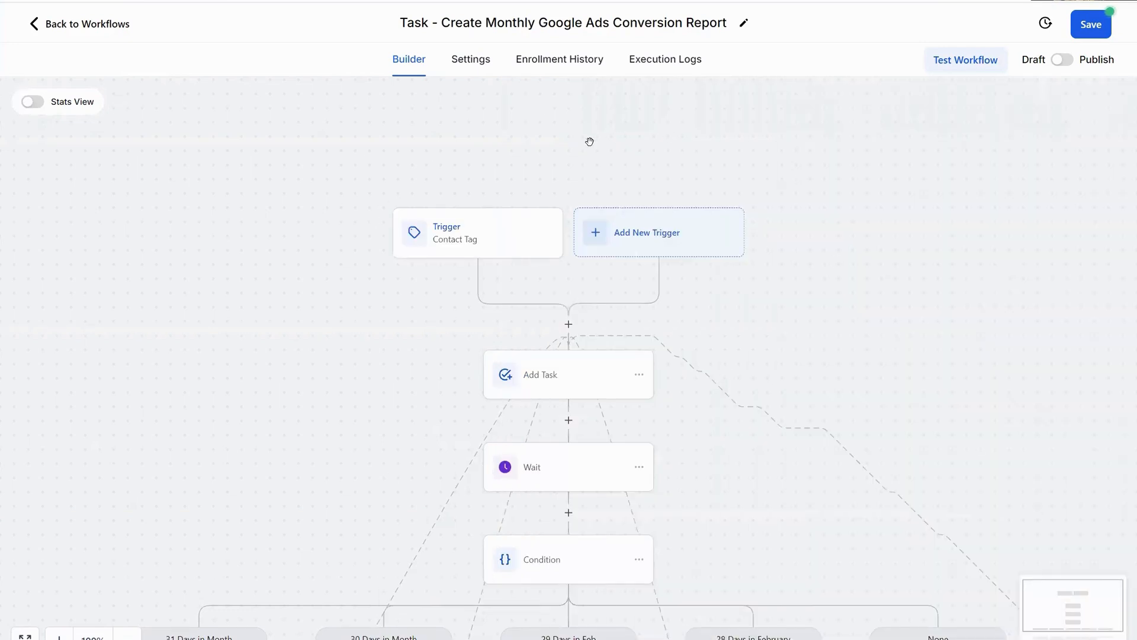
Save the workflow, switch it from Draft to Publish, and save it again
{"action": "left_click", "coordinate": [1089, 24]}
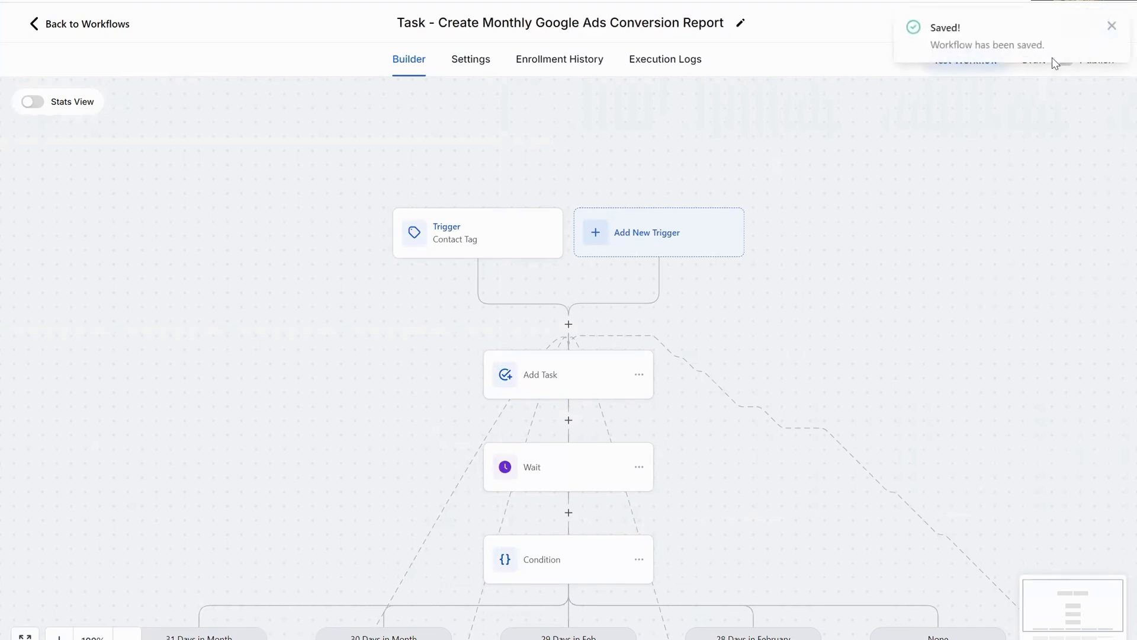
{"action": "left_click", "coordinate": [1111, 27]}
{"action": "left_click", "coordinate": [1062, 59]}
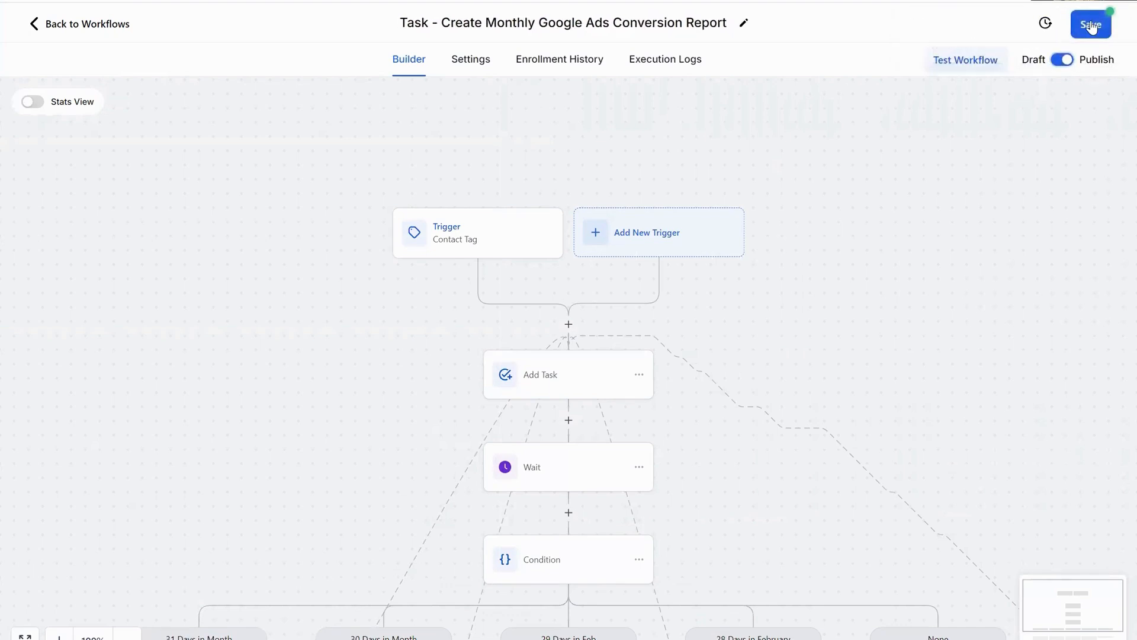
{"action": "left_click", "coordinate": [1091, 24]}
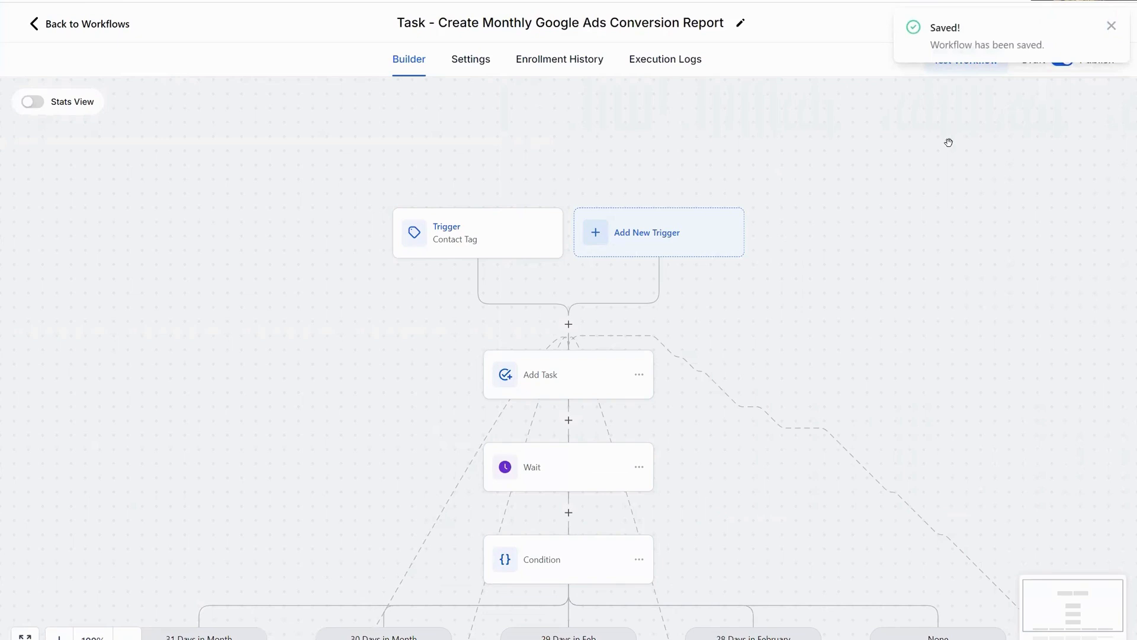
Switch to the Notepad notes and add "September (or any month with 30 days)" with "due Oct 2nd, Sept 27th" on the line below
{"action": "key", "text": "alt+Tab"}
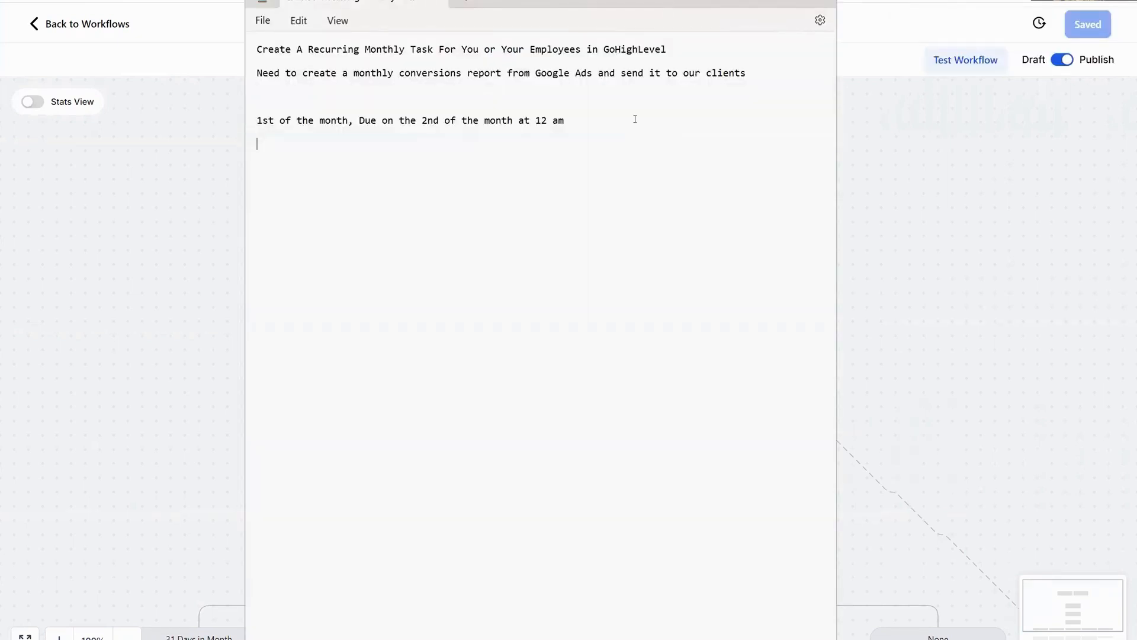
{"action": "type", "text": "September (or any month with 30 "}
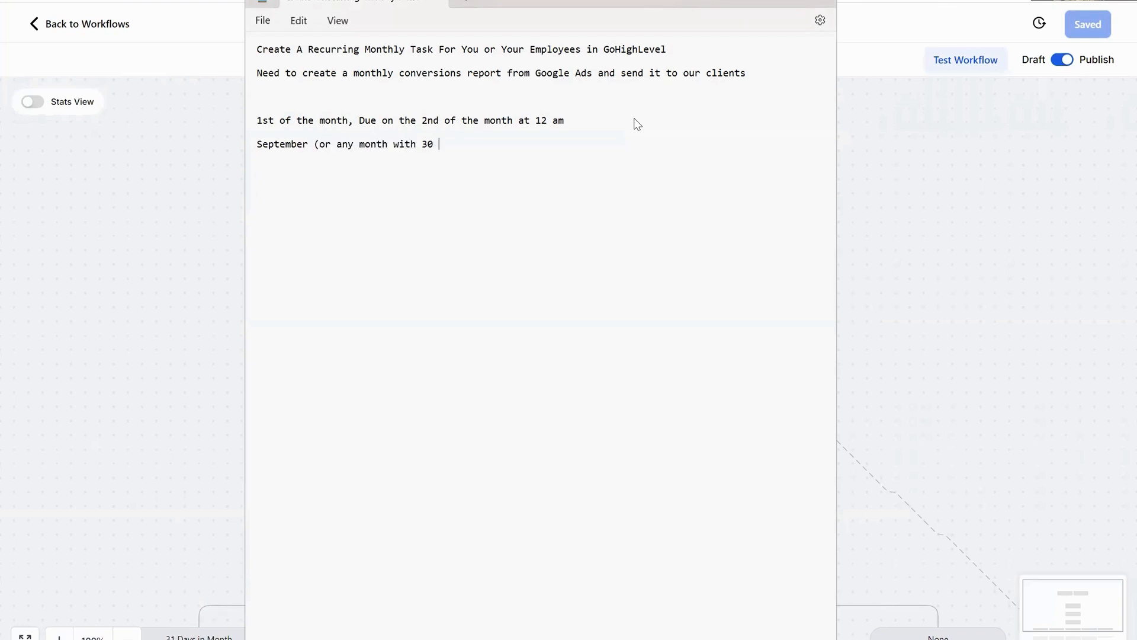
{"action": "type", "text": "days)"}
{"action": "key", "text": "Return"}
{"action": "type", "text": "due Oct 2nd"}
{"action": "type", "text": ", Sept 27t"}
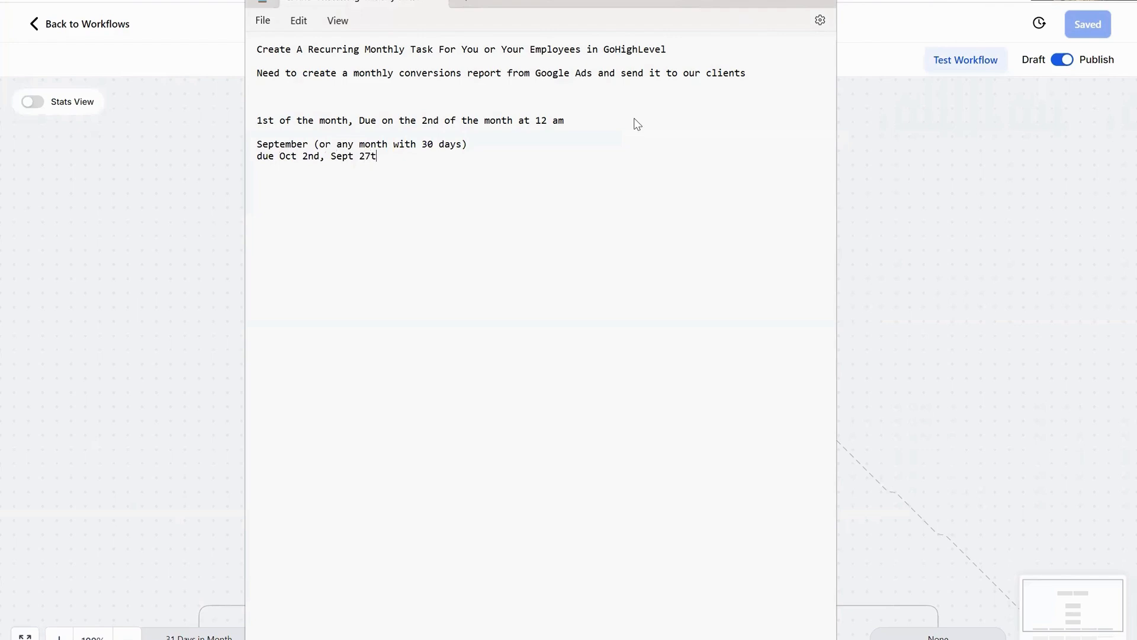
{"action": "type", "text": "h"}
Add a separate note "October (or any month with 31 days)" with "due Nov 2nd at 12 am, Oct 28th" beneath it
{"action": "key", "text": "Return"}
{"action": "key", "text": "Return"}
{"action": "type", "text": "October (or any month with 31 days)"}
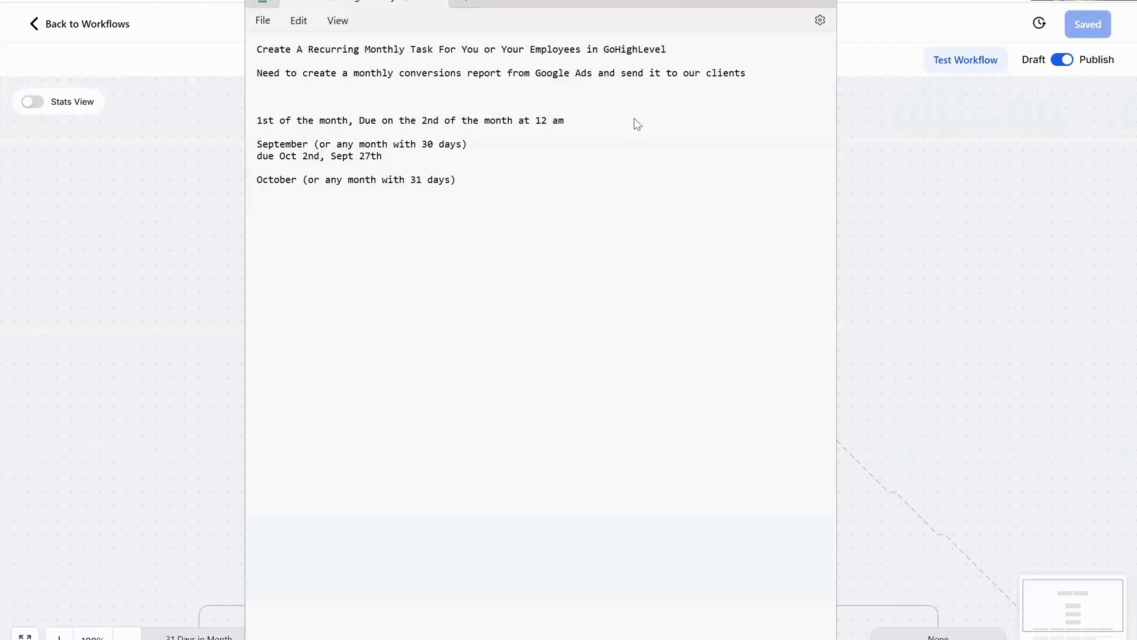
{"action": "key", "text": "Return"}
{"action": "type", "text": "due Nov 2nd at 12 am,"}
{"action": "type", "text": "Oct 28th"}
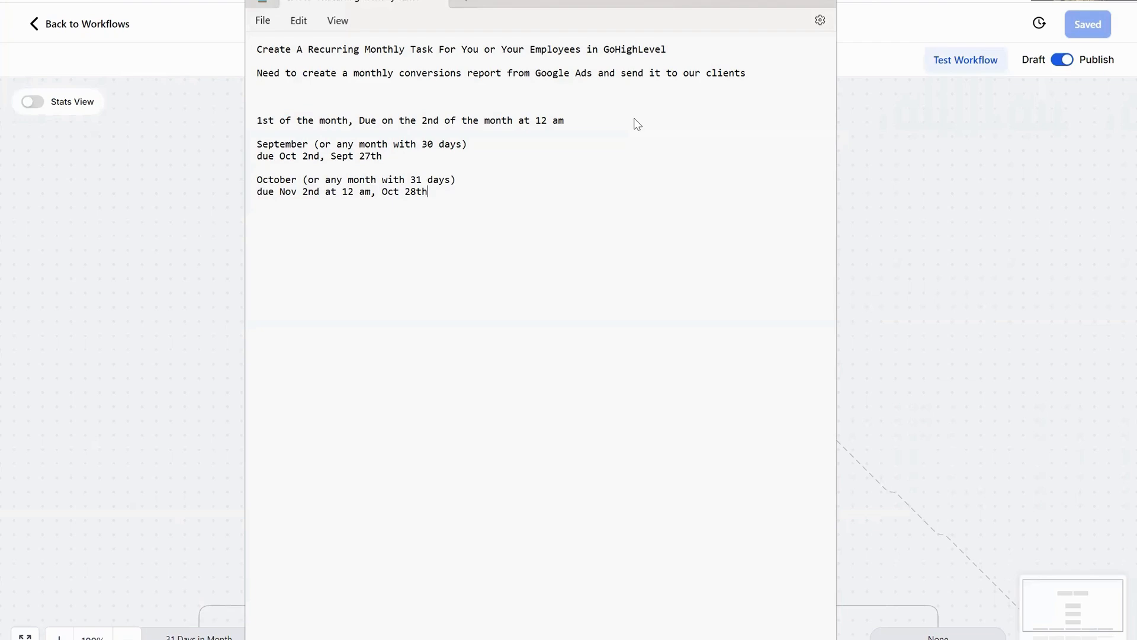
Add a separate note "February and Leap Year" with "due on March 2nd at 12 am, Feb 26th" on the line below
{"action": "key", "text": "Return"}
{"action": "type", "text": "February and Leap Year"}
{"action": "key", "text": "Return"}
{"action": "type", "text": "due on March 2nd at 12"}
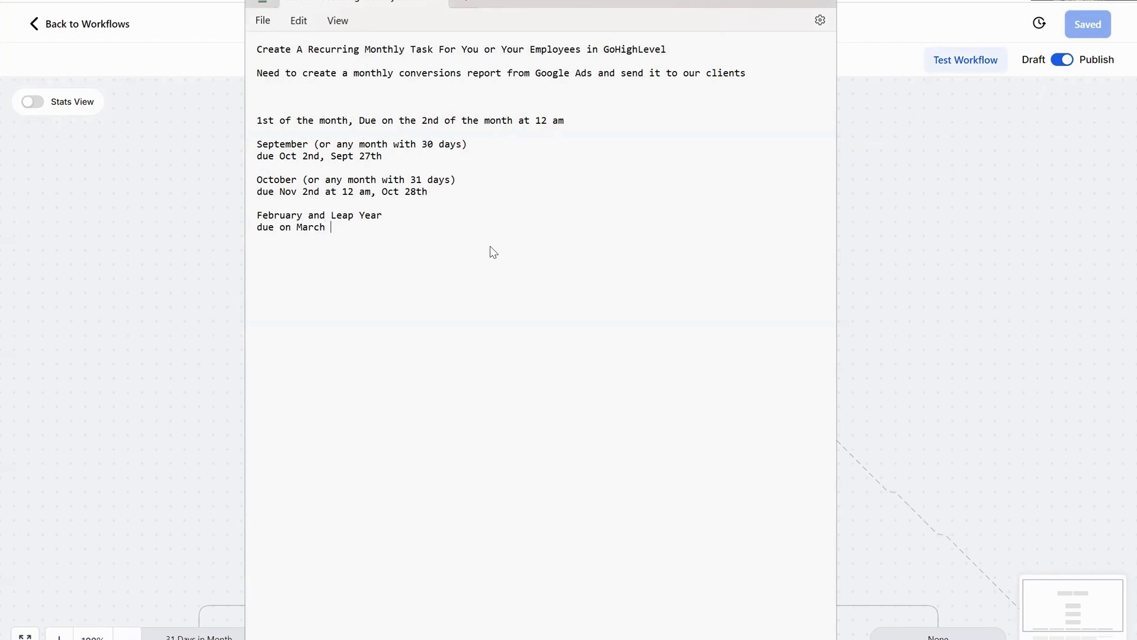
{"action": "type", "text": " am,"}
{"action": "type", "text": "Feb 26th"}
Add another separate note "February and no leap year" with "due on March 2nd at 12 am, Feb 25th" beneath it
{"action": "key", "text": "Return"}
{"action": "type", "text": "Februa"}
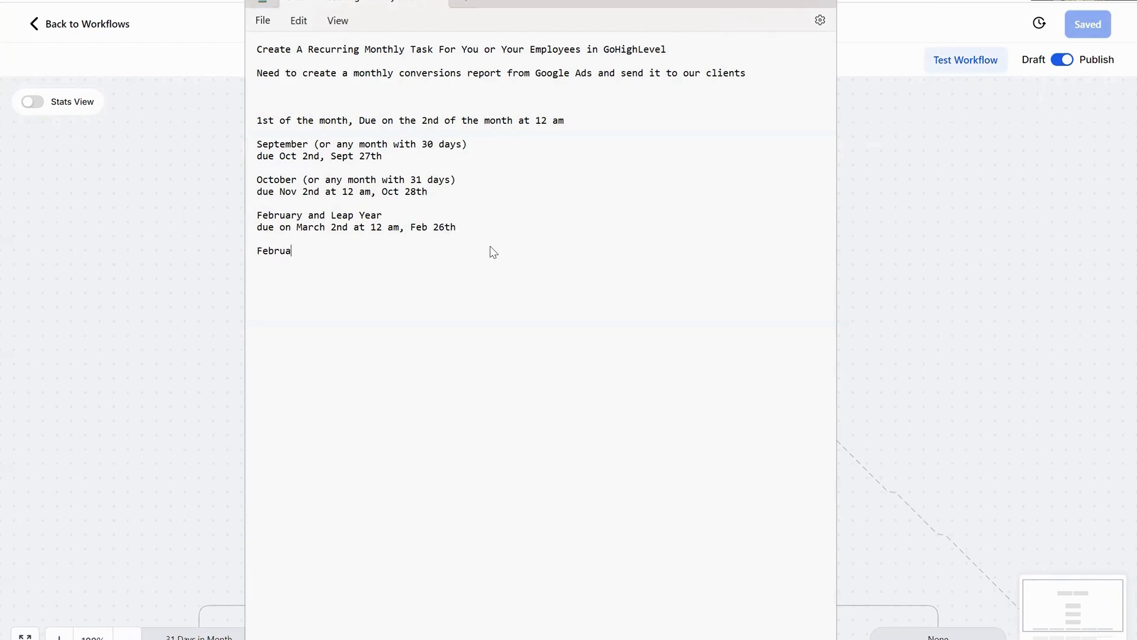
{"action": "type", "text": "ry and no le"}
{"action": "type", "text": "ap year "}
{"action": "type", "text": "due on M"}
{"action": "type", "text": "arch"}
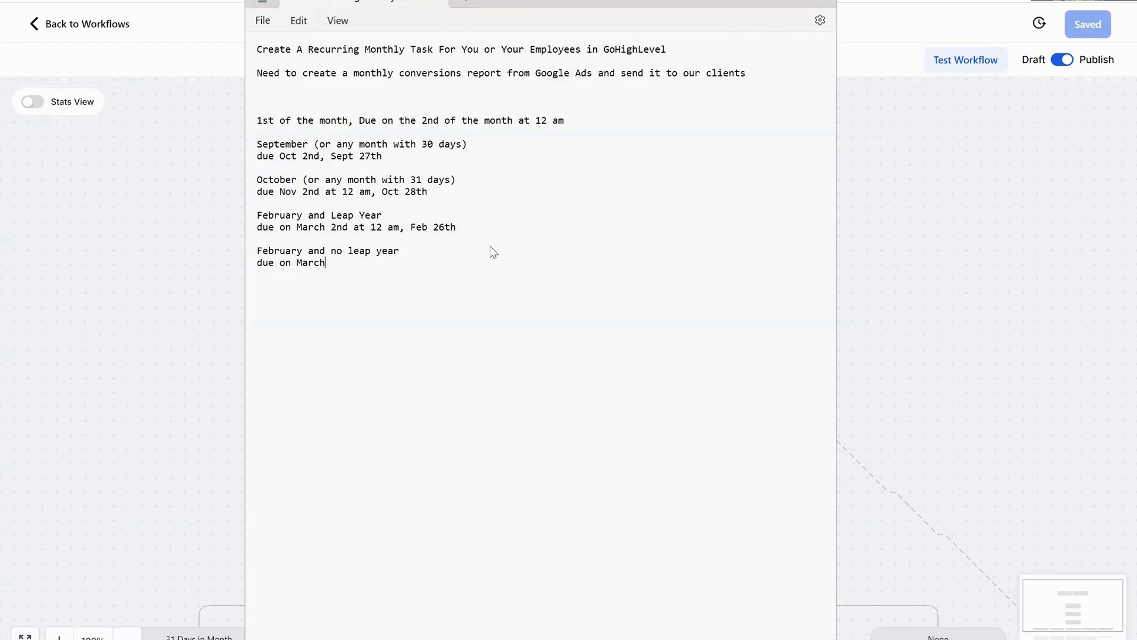
{"action": "type", "text": " 2nd at 12 am, Feb"}
{"action": "type", "text": "25th"}
Switch back to GoHighLevel, leave the workflow, open the contact that has no tags, and add the tag task-monthly-google-conv-report
{"action": "left_click", "coordinate": [954, 137]}
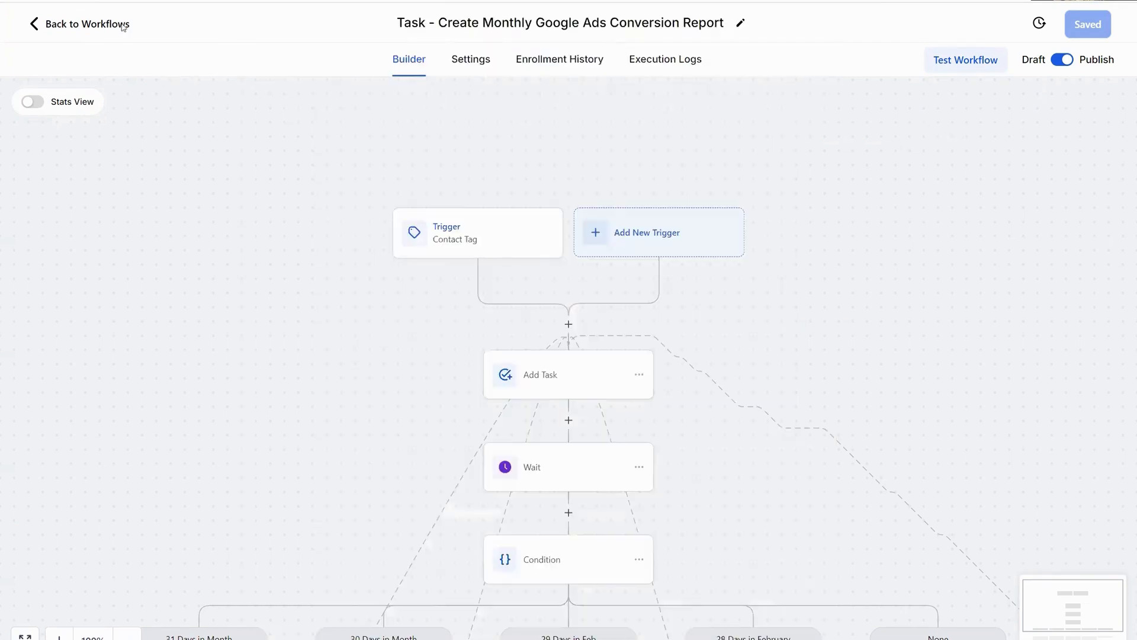
{"action": "left_click", "coordinate": [76, 25]}
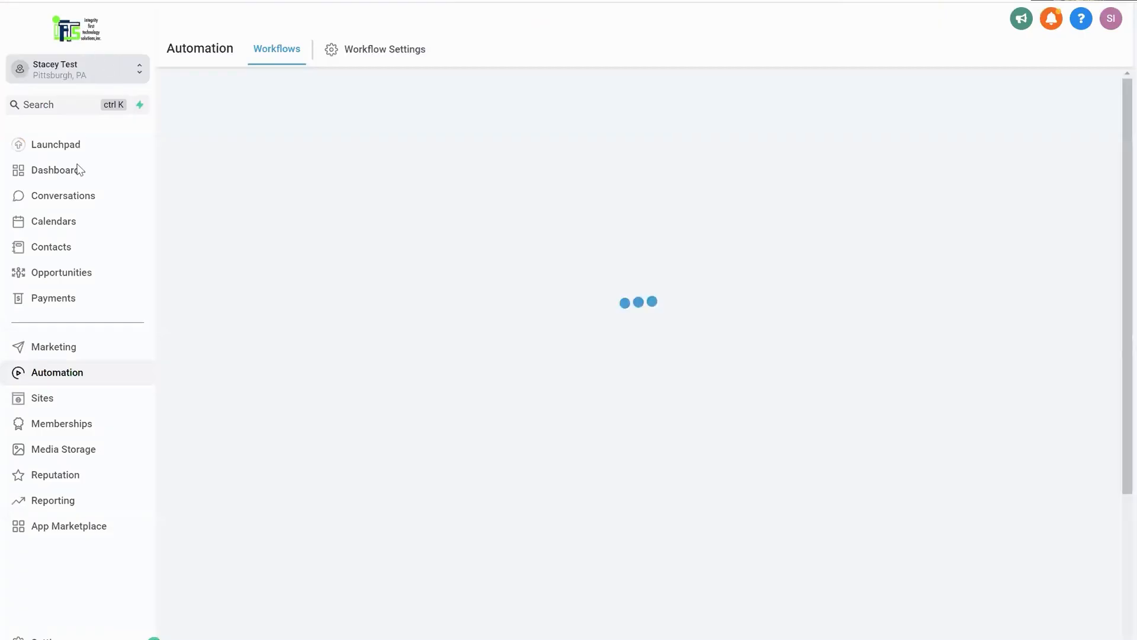
{"action": "left_click", "coordinate": [62, 249]}
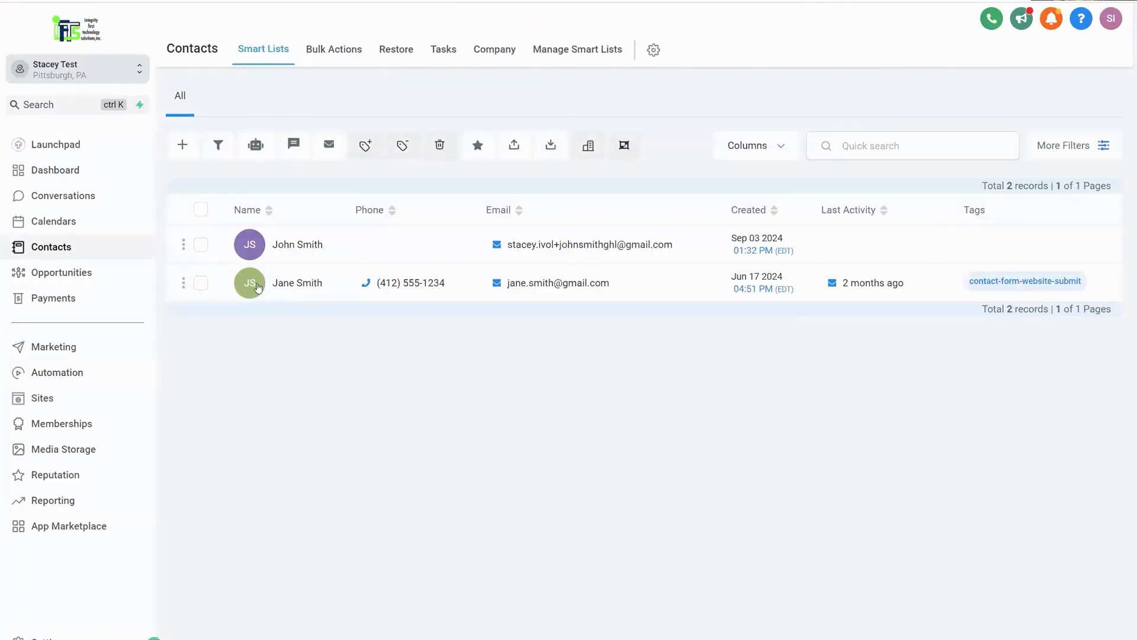
{"action": "left_click", "coordinate": [290, 245]}
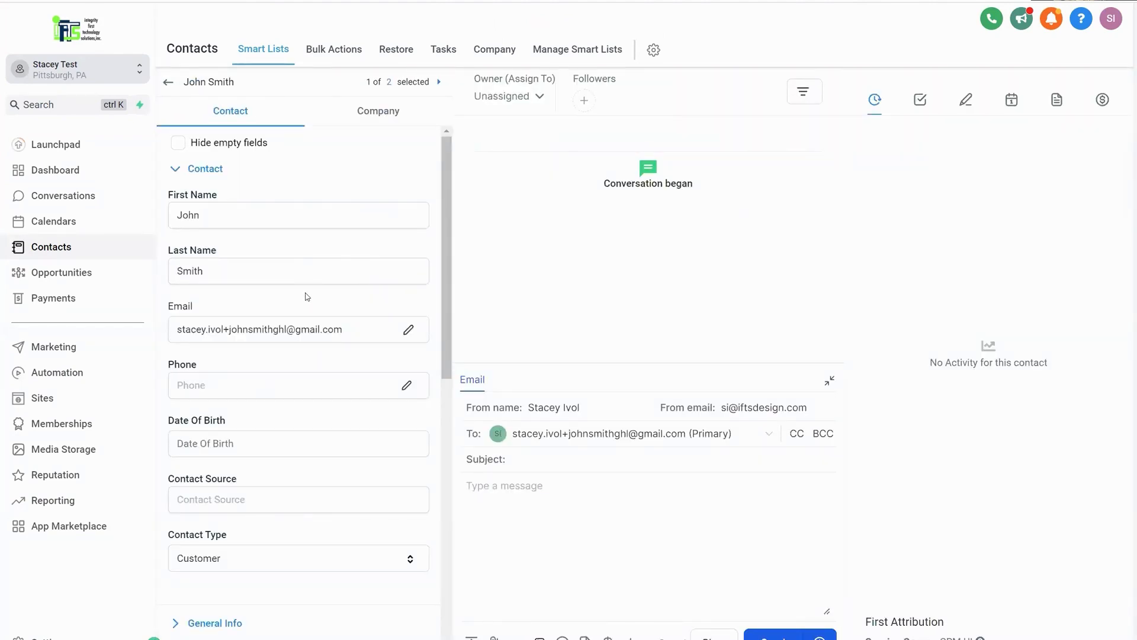
{"action": "scroll", "coordinate": [308, 297], "scroll_direction": "down", "scroll_amount": 7}
{"action": "left_click", "coordinate": [239, 368]}
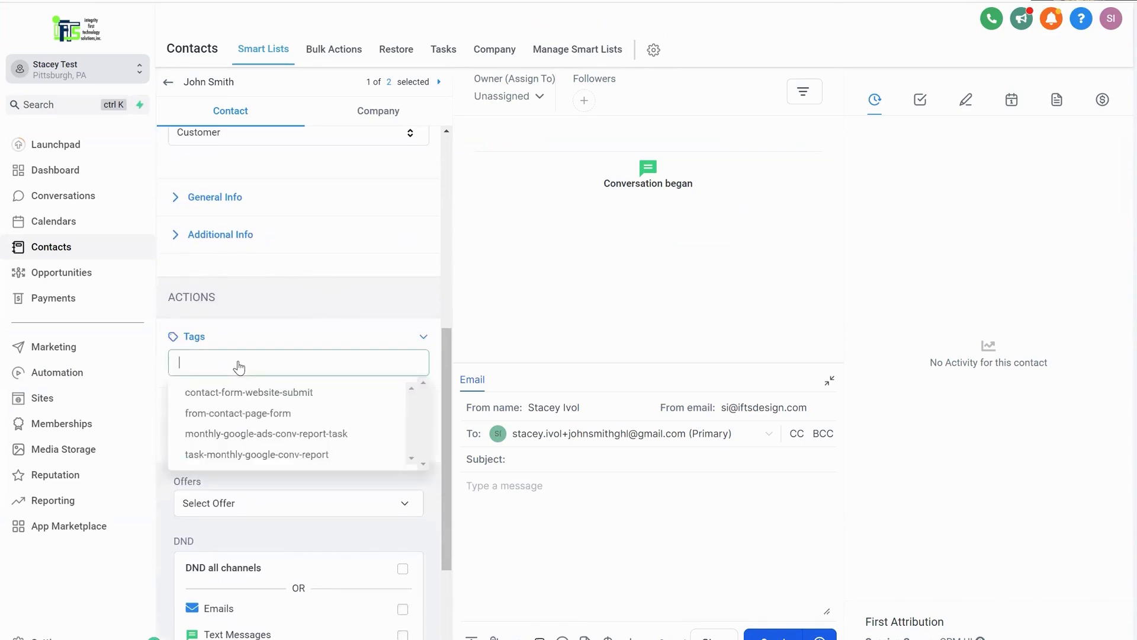
{"action": "left_click", "coordinate": [246, 455]}
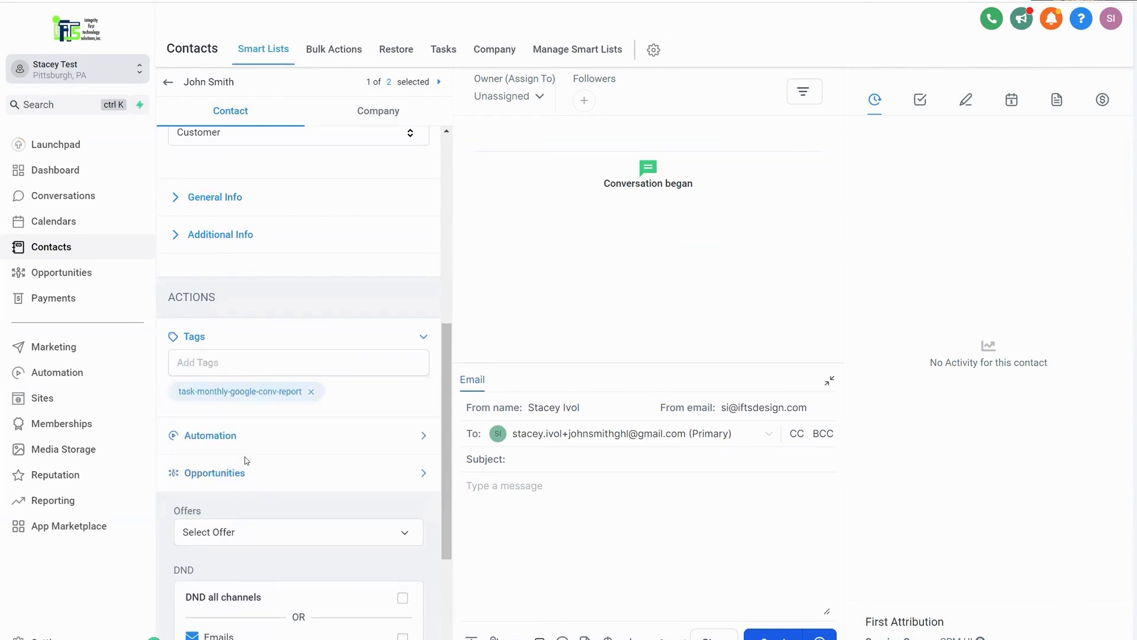
Check the contacts' task list for the generated report task, and reopen the Task - Create Monthly Google Ads Conversion Report workflow
{"action": "left_click", "coordinate": [445, 53]}
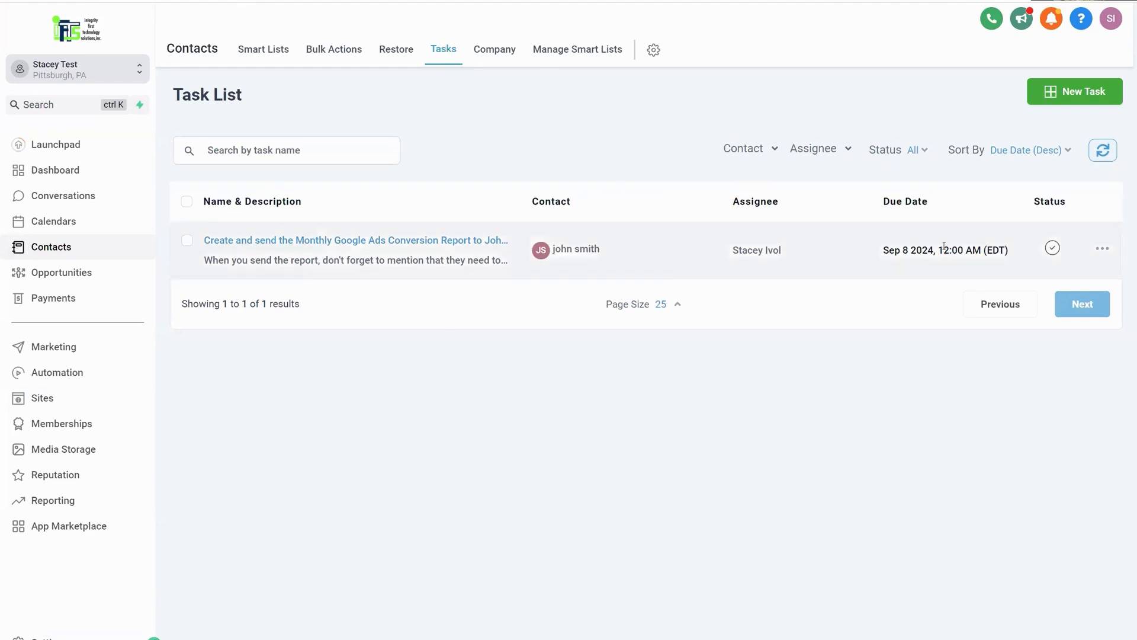
{"action": "left_click", "coordinate": [87, 376]}
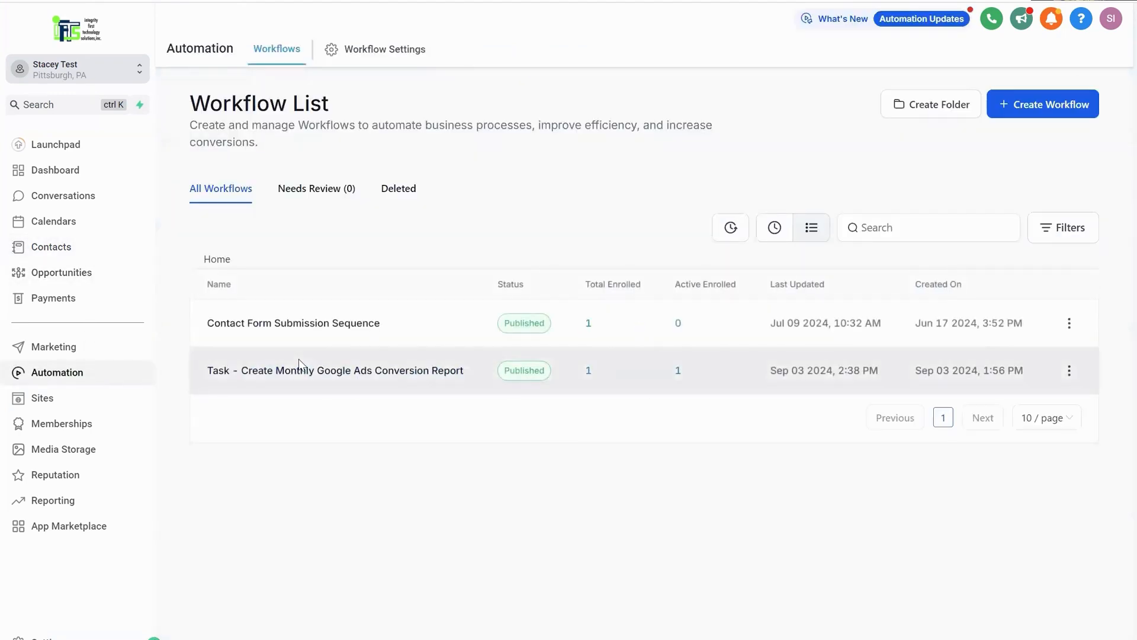
{"action": "left_click", "coordinate": [310, 372]}
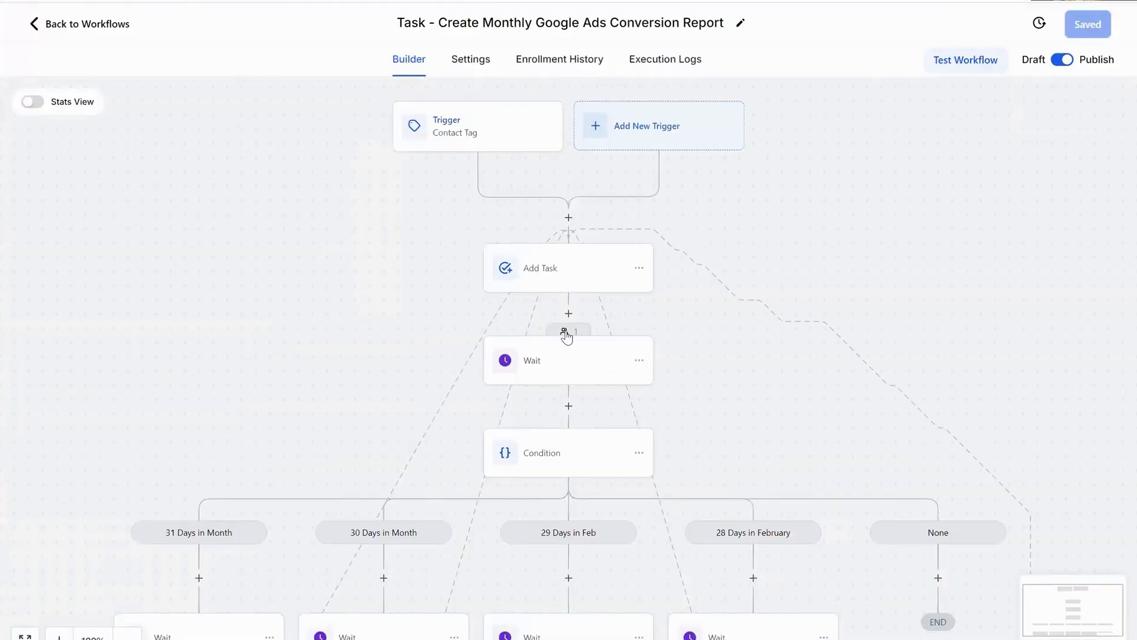
Move the active contact in the first Wait action on to the next workflow step, and reload the workflow
{"action": "left_click", "coordinate": [564, 332]}
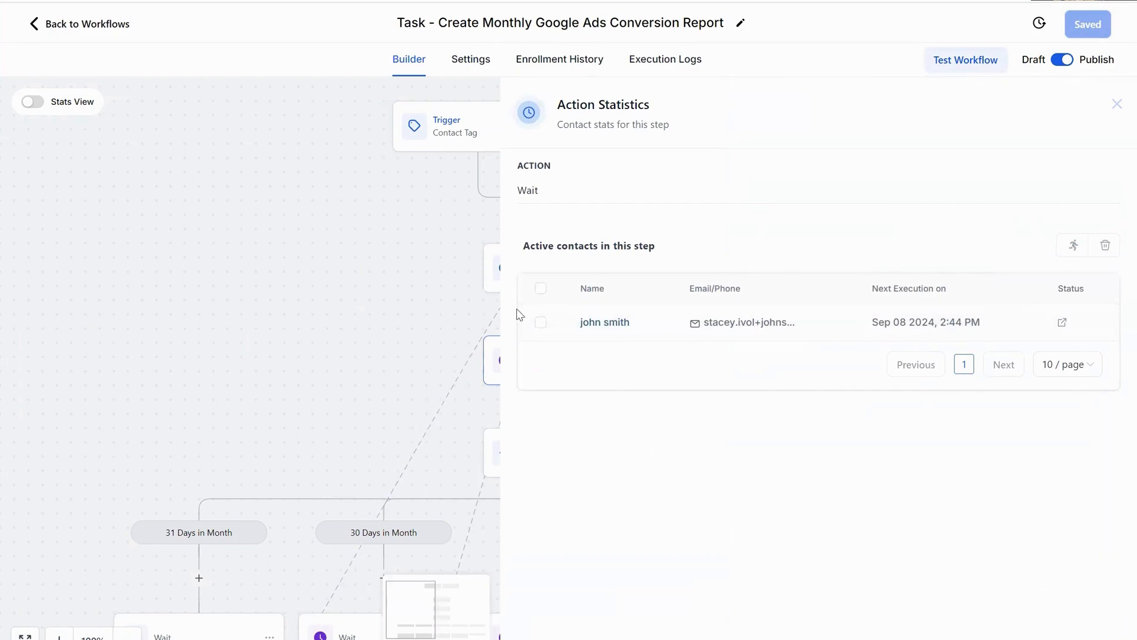
{"action": "left_click", "coordinate": [540, 323]}
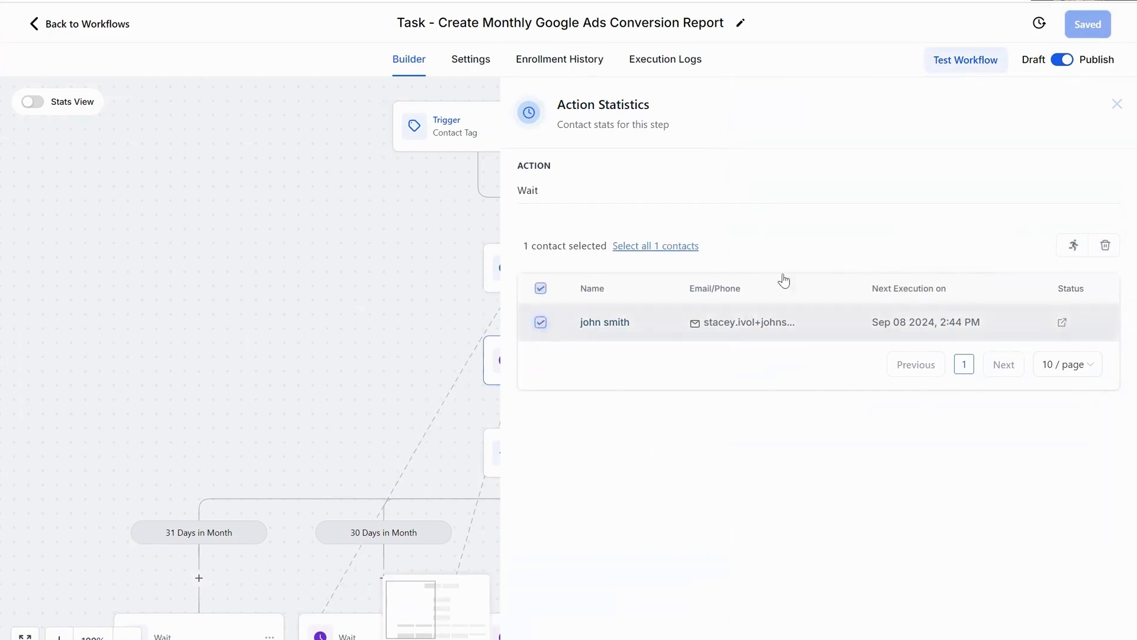
{"action": "left_click", "coordinate": [1071, 246]}
{"action": "left_click", "coordinate": [715, 392]}
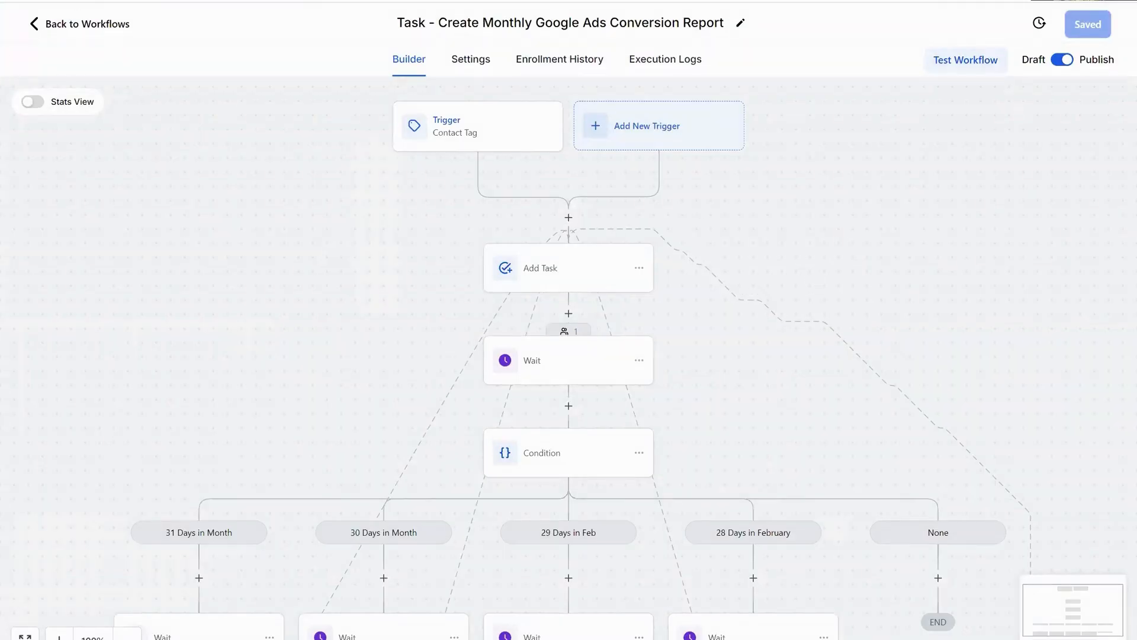
{"action": "key", "text": "F5"}
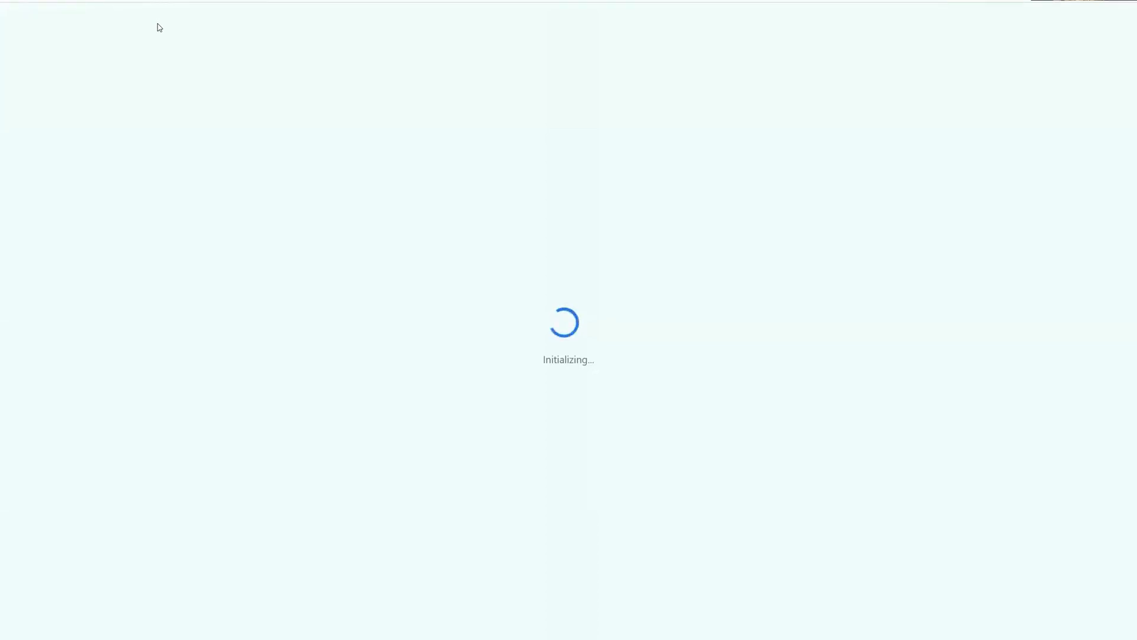